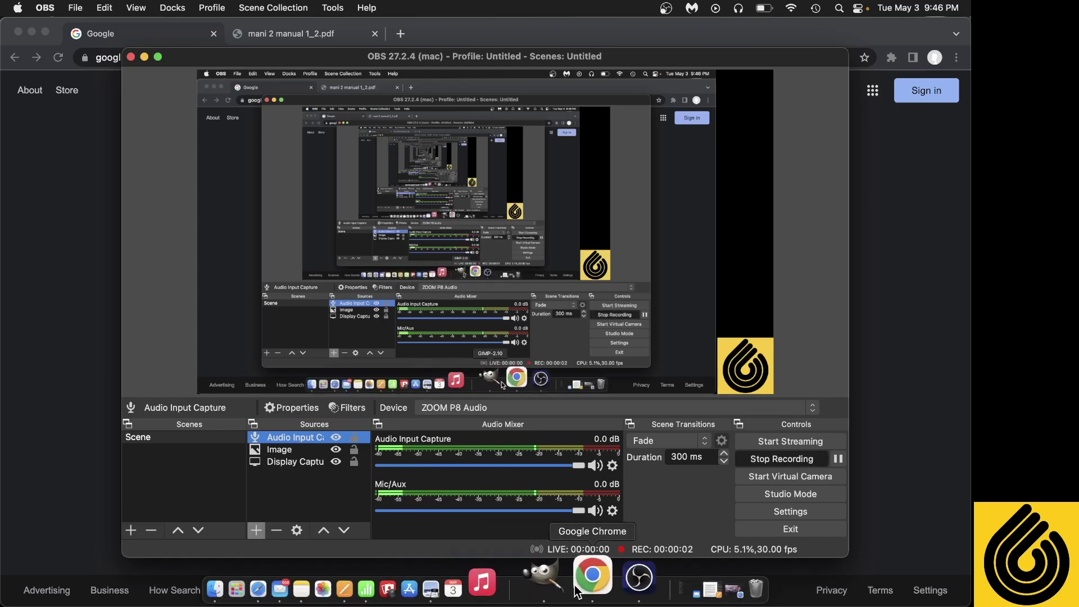
Switch to the Chrome window showing the Google home page.
{"action": "left_click", "coordinate": [583, 590]}
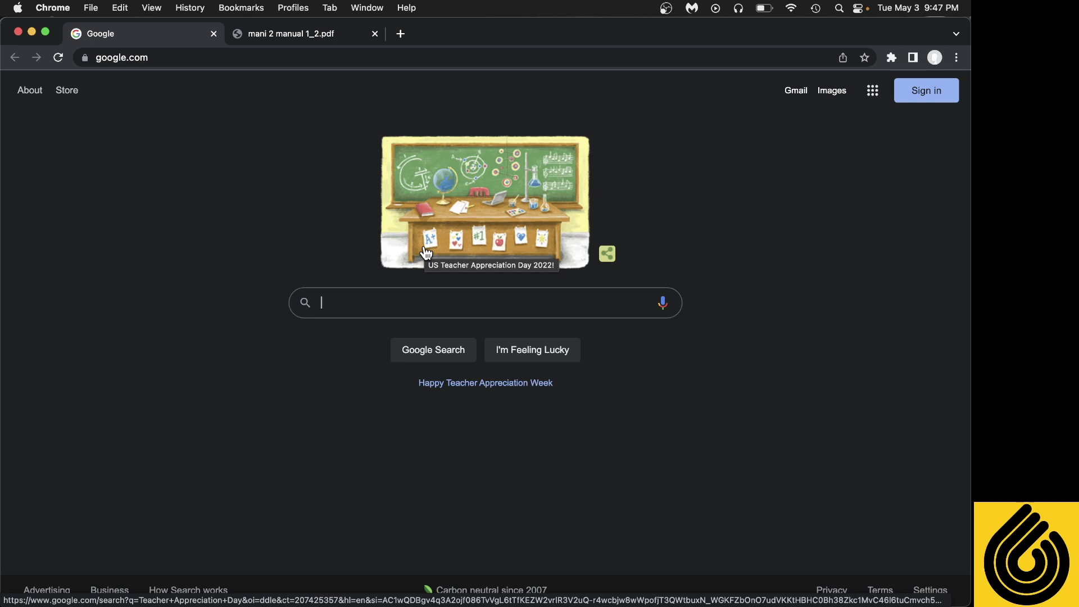
Search Google for 'ortofon 2m red' and open the '2M Red - Ortofon' result.
{"action": "type", "text": "ortfon"}
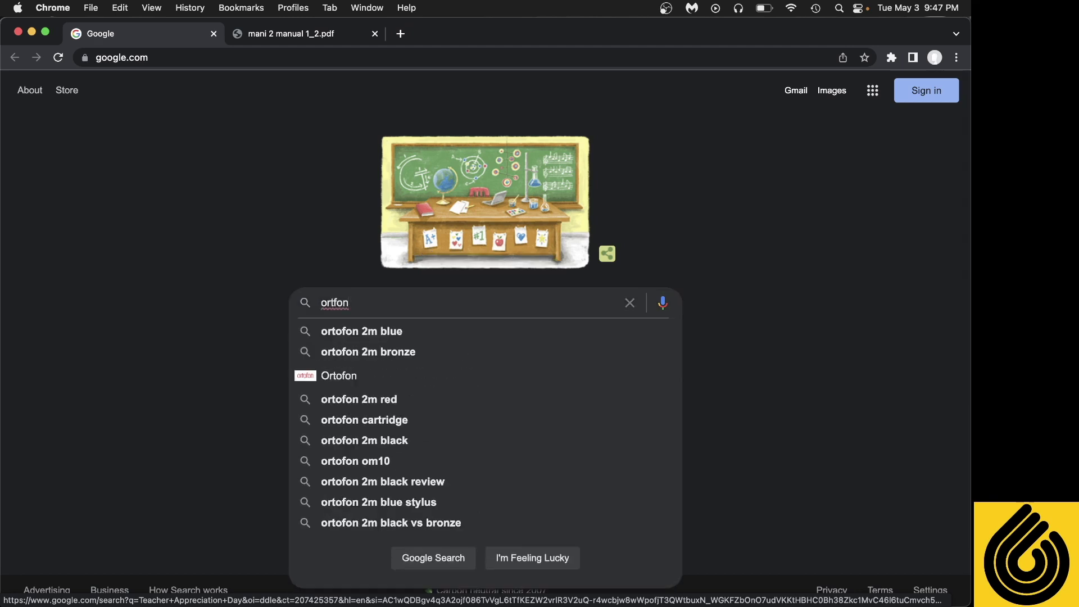
{"action": "key", "text": "BackSpace"}
{"action": "key", "text": "BackSpace"}
{"action": "key", "text": "BackSpace"}
{"action": "type", "text": "ofon"}
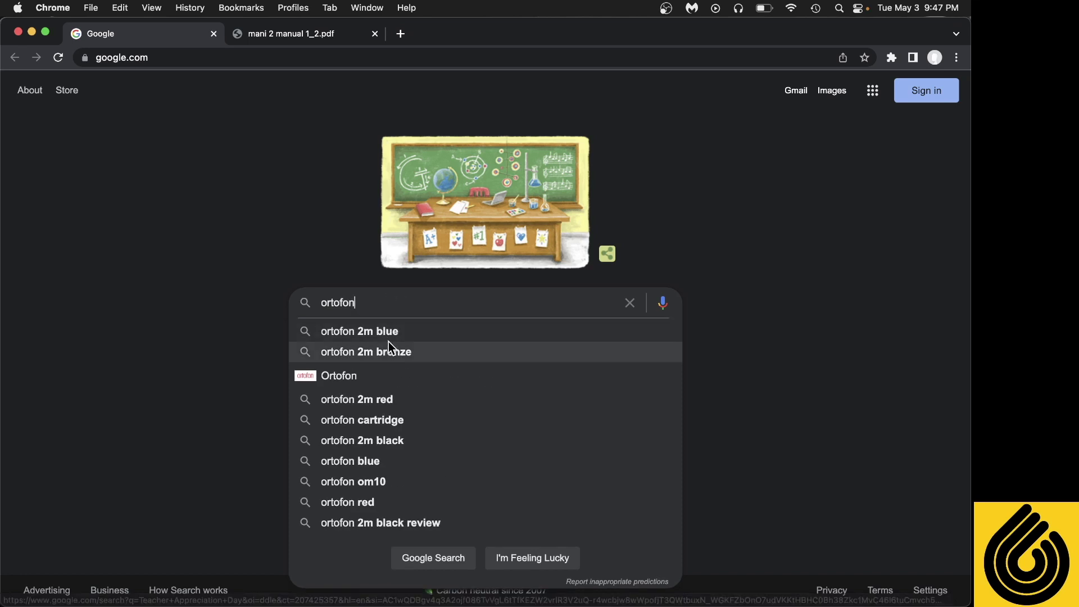
{"action": "left_click", "coordinate": [371, 402]}
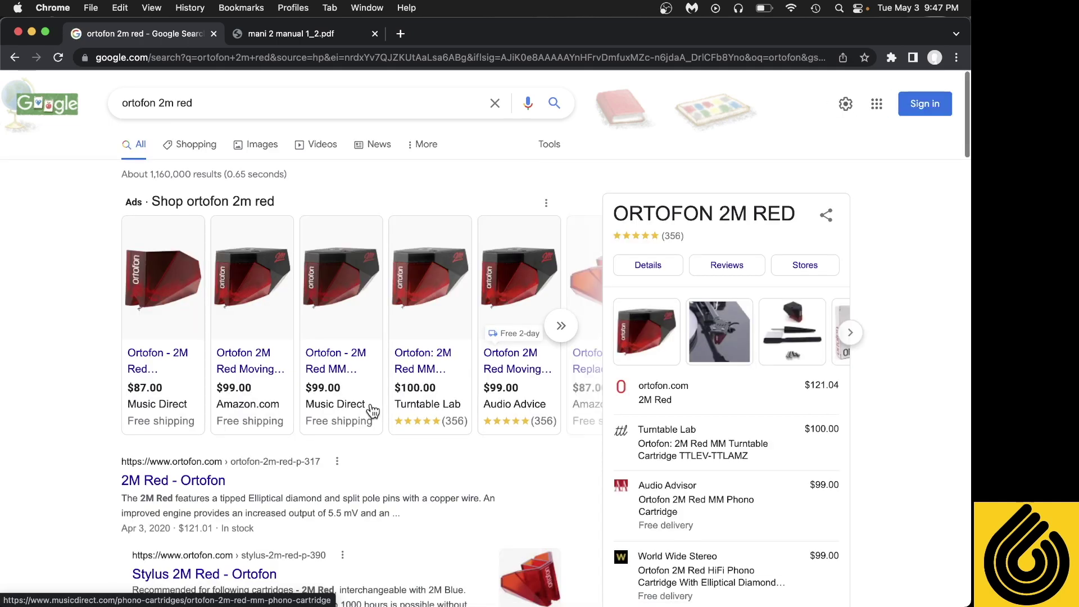
{"action": "scroll", "coordinate": [138, 363], "scroll_direction": "down", "scroll_amount": 3}
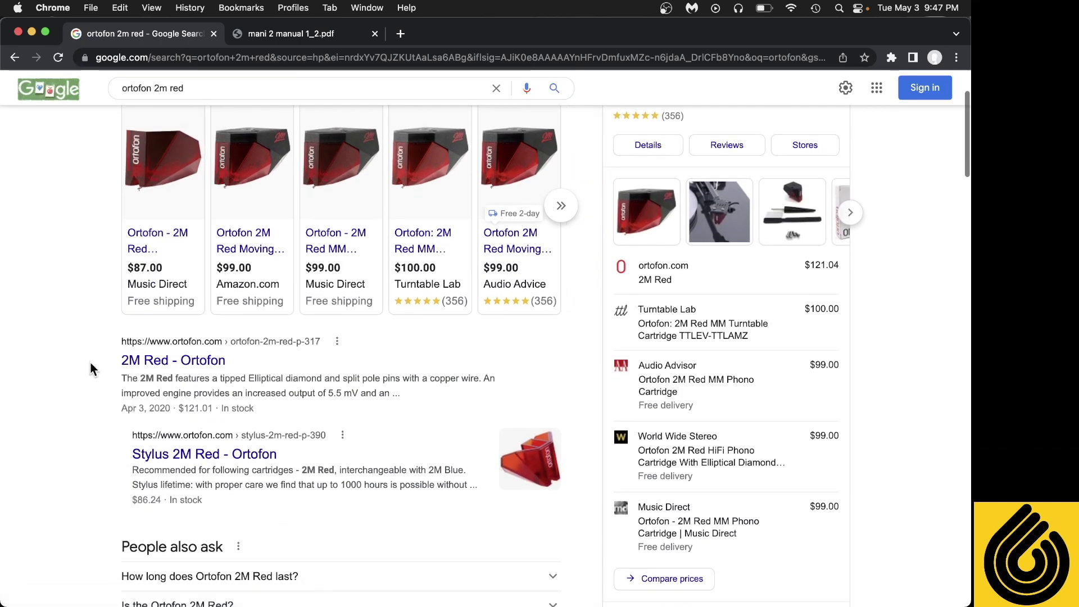
{"action": "left_click", "coordinate": [180, 365]}
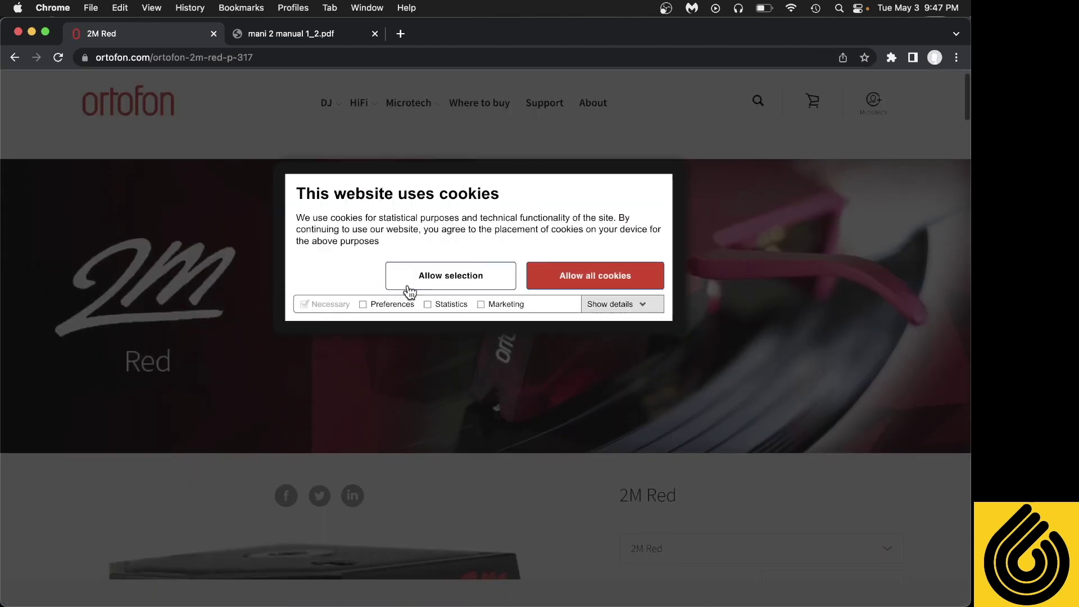
Dismiss the cookie notice and highlight the 2M Red's 5.5 mV output voltage in Technical data.
{"action": "left_click", "coordinate": [391, 304]}
{"action": "left_click", "coordinate": [427, 276]}
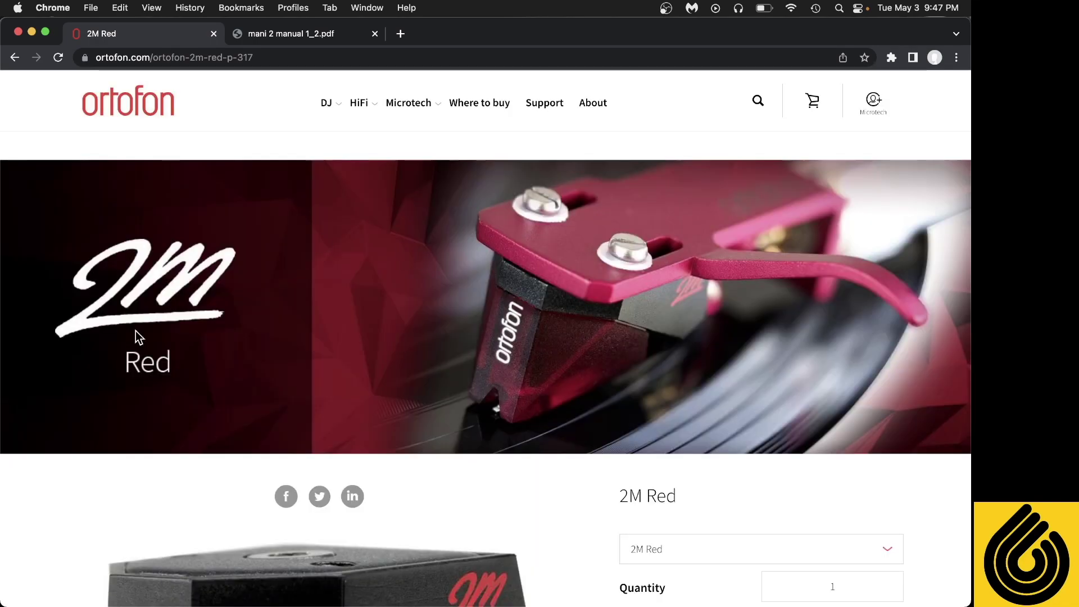
{"action": "scroll", "coordinate": [136, 336], "scroll_direction": "down", "scroll_amount": 15}
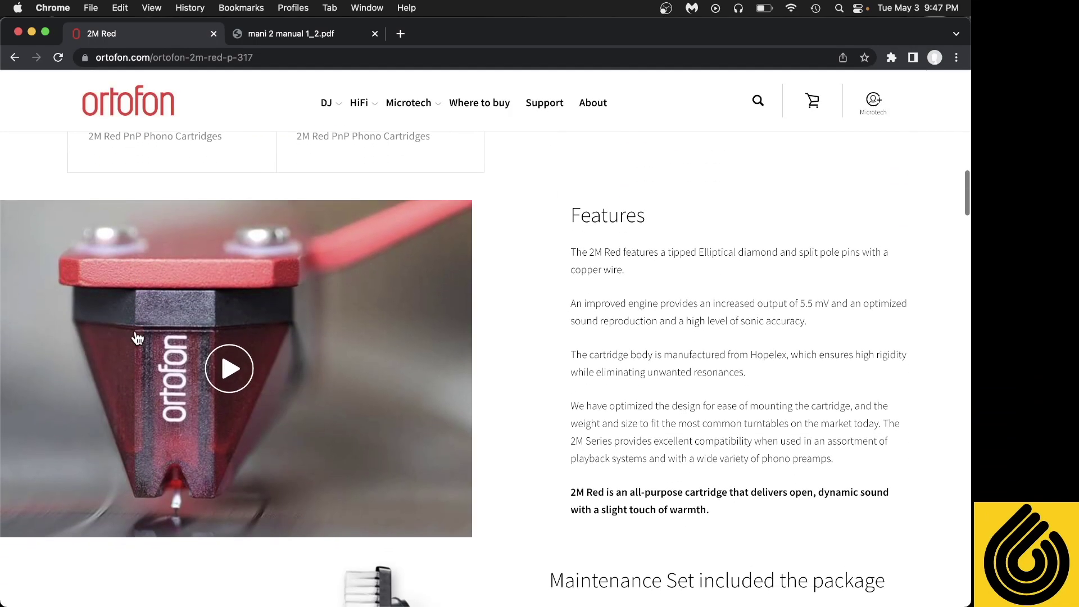
{"action": "scroll", "coordinate": [137, 337], "scroll_direction": "down", "scroll_amount": 5}
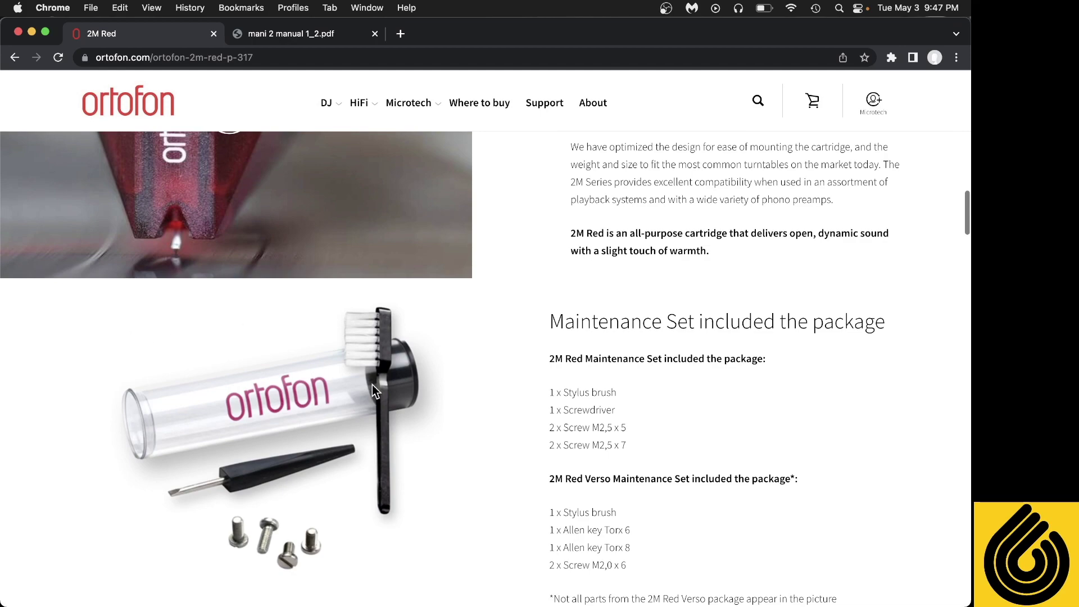
{"action": "scroll", "coordinate": [373, 388], "scroll_direction": "down", "scroll_amount": 5}
{"action": "scroll", "coordinate": [373, 387], "scroll_direction": "down", "scroll_amount": 5}
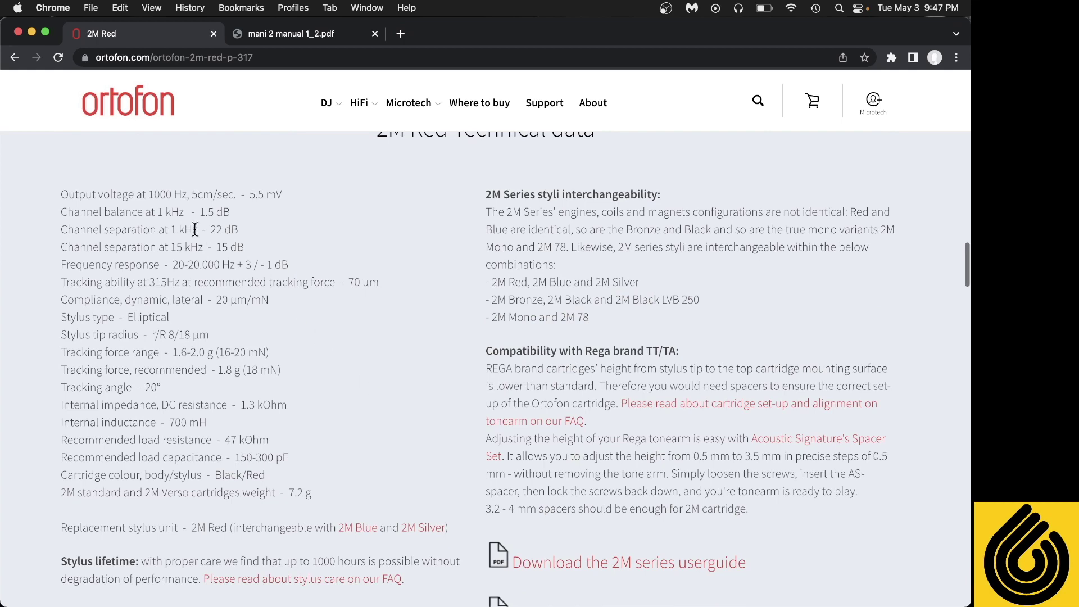
{"action": "scroll", "coordinate": [235, 195], "scroll_direction": "up", "scroll_amount": 1}
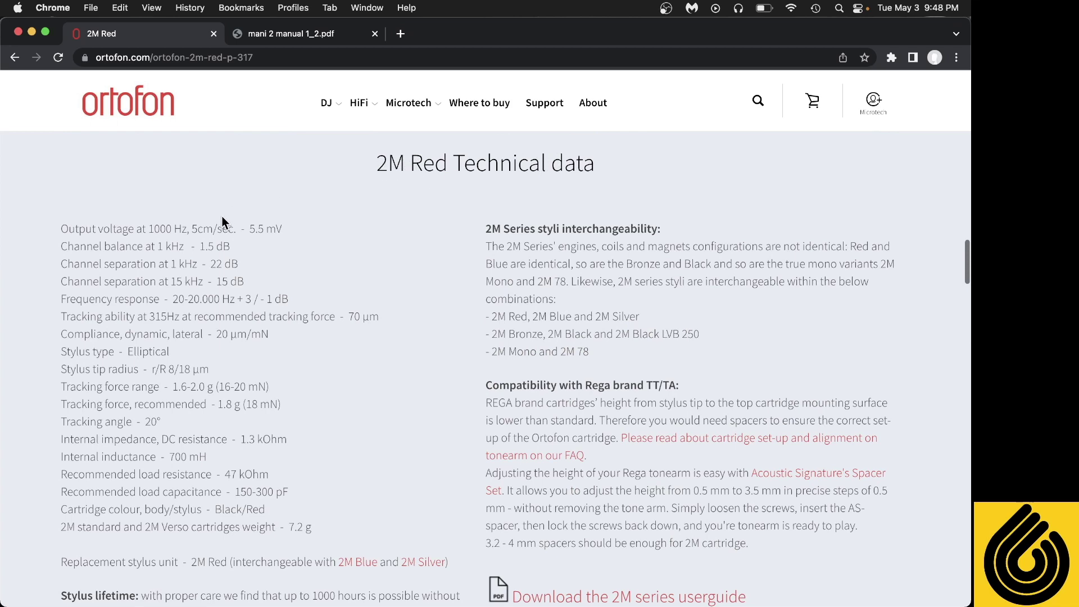
{"action": "left_click_drag", "start_coordinate": [288, 230], "coordinate": [65, 229]}
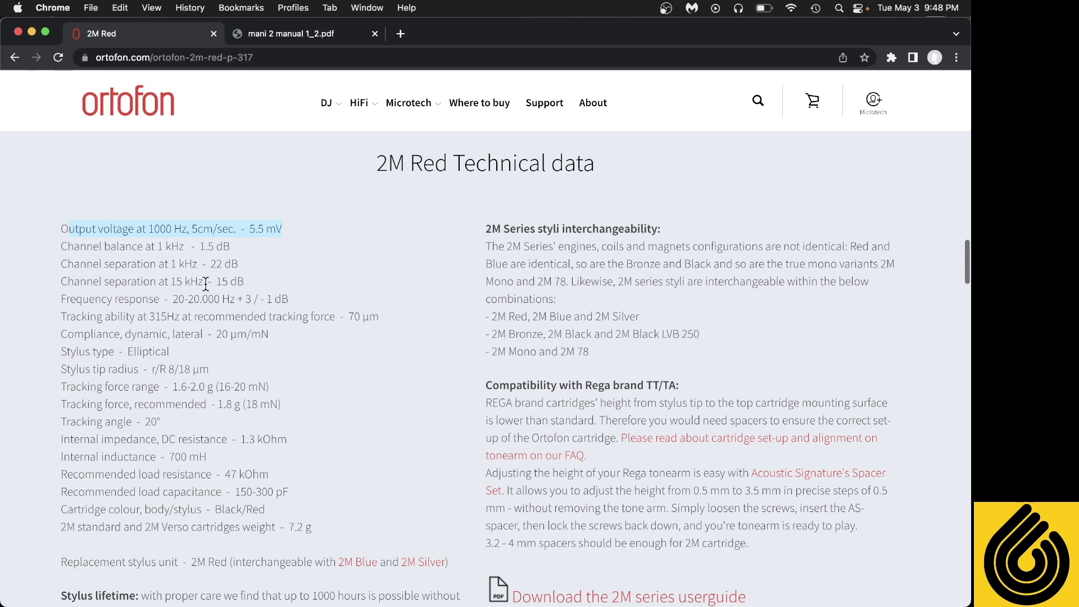
Highlight the 2M Red's 47 kOhm load resistance and 150-300 pF load capacitance, then view the Mani 2 manual.
{"action": "scroll", "coordinate": [206, 283], "scroll_direction": "down", "scroll_amount": 3}
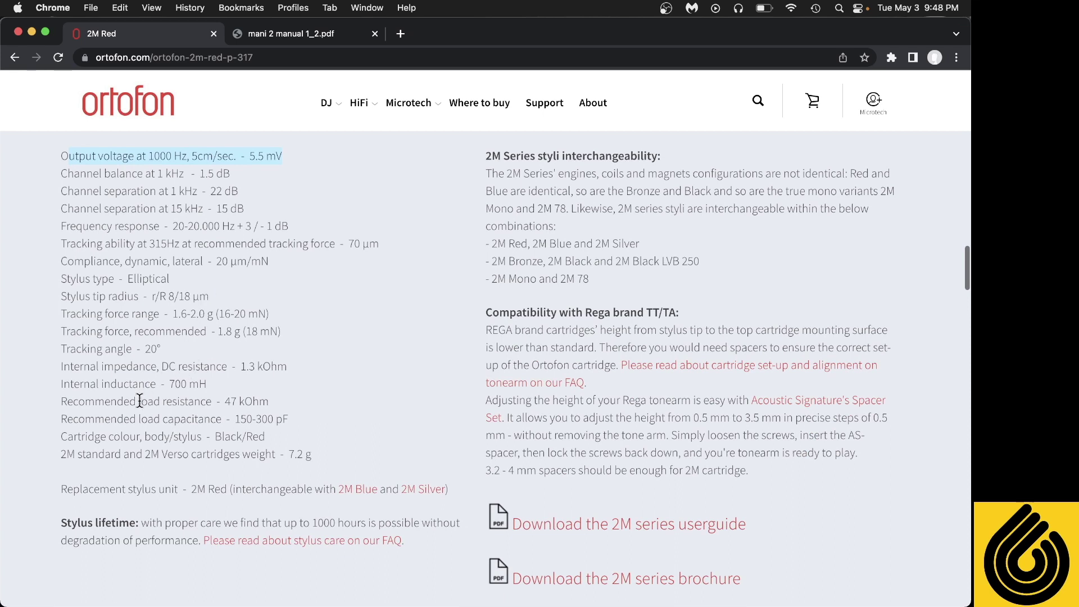
{"action": "left_click_drag", "start_coordinate": [160, 400], "coordinate": [140, 401]}
{"action": "left_click_drag", "start_coordinate": [279, 404], "coordinate": [77, 406]}
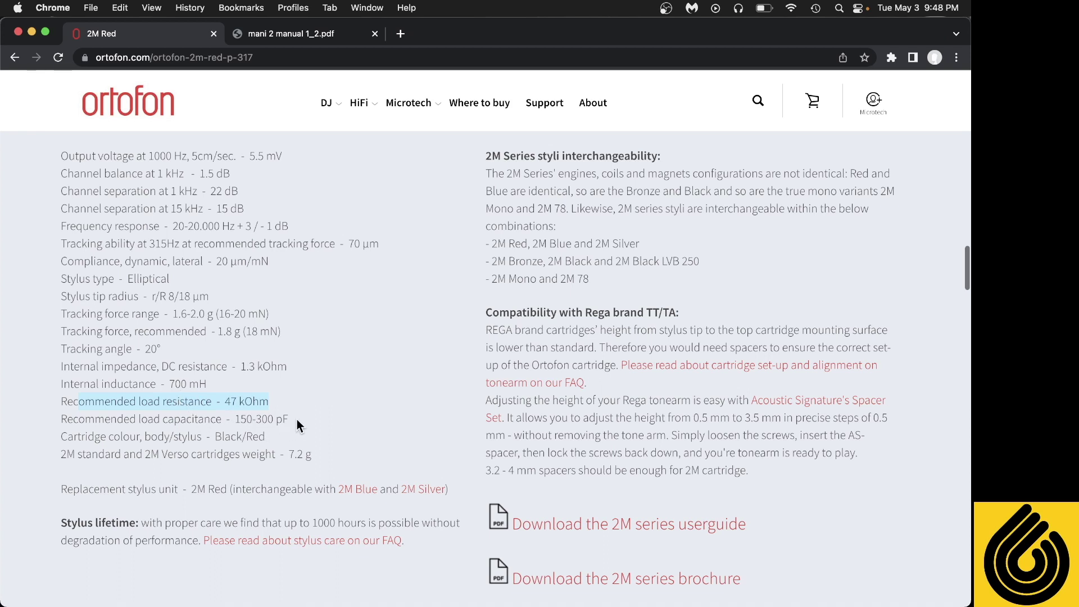
{"action": "left_click_drag", "start_coordinate": [300, 426], "coordinate": [59, 425]}
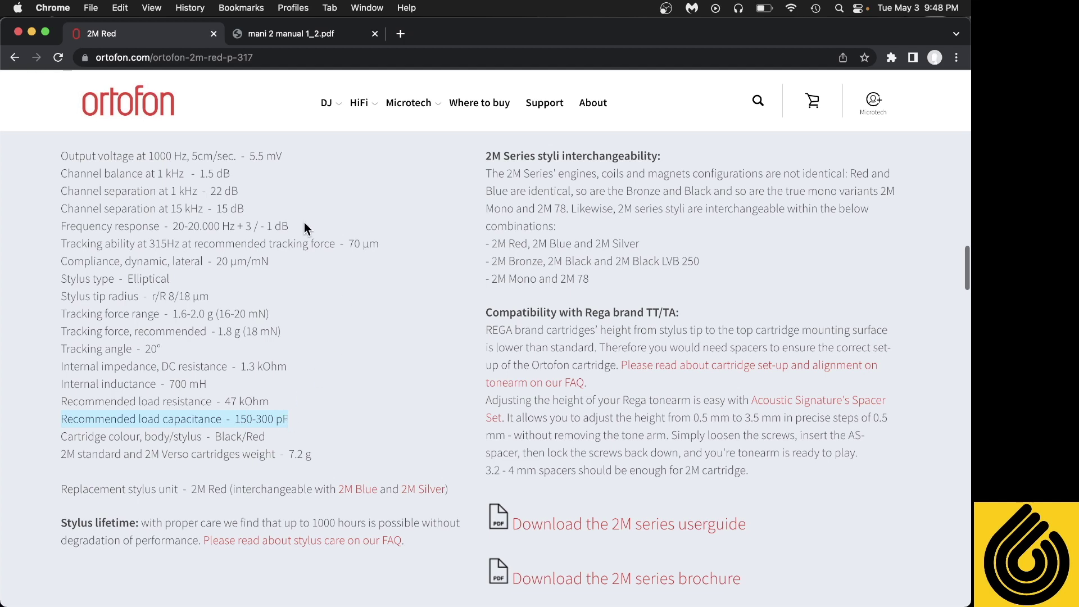
{"action": "left_click", "coordinate": [322, 33]}
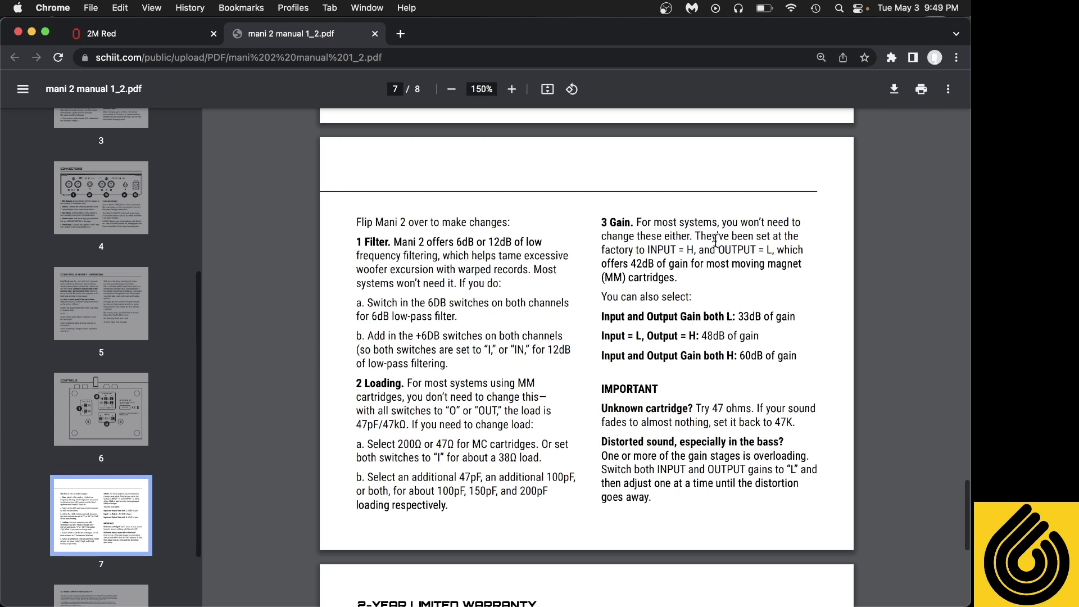
Highlight the Mani 2's 42dB default and 33dB low gain and the 47kΩ default load.
{"action": "double_click", "coordinate": [646, 262]}
{"action": "double_click", "coordinate": [749, 316]}
{"action": "double_click", "coordinate": [395, 424]}
{"action": "left_click", "coordinate": [367, 423]}
Highlight the 47pF default, the 200Ω MC option and the extra 47pF/100pF loading passage.
{"action": "scroll", "coordinate": [534, 491], "scroll_direction": "down", "scroll_amount": 2}
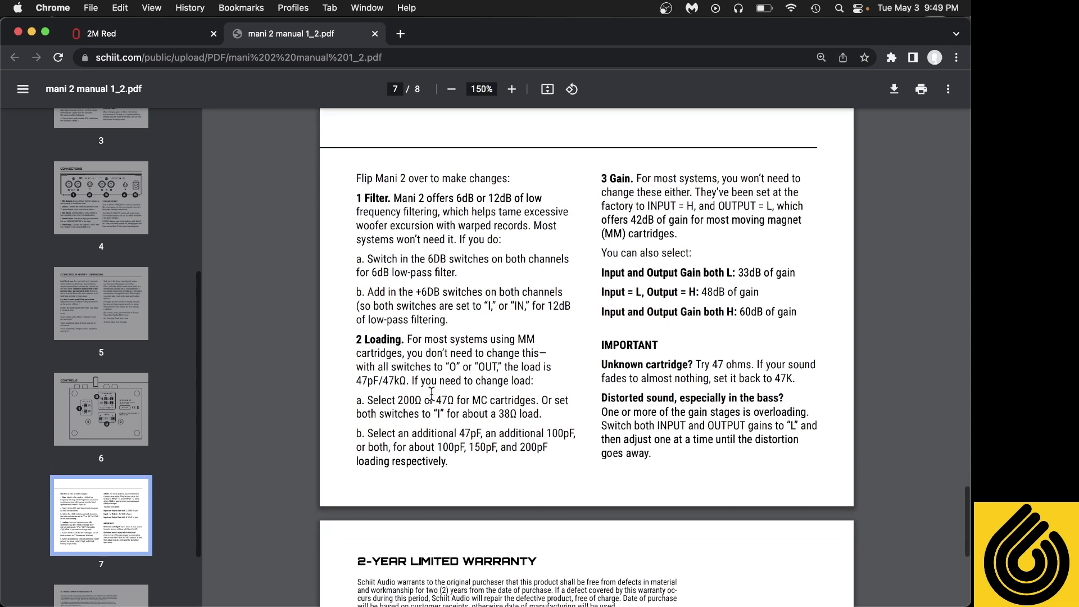
{"action": "double_click", "coordinate": [364, 380]}
{"action": "double_click", "coordinate": [408, 397]}
{"action": "left_click", "coordinate": [461, 358]}
{"action": "left_click_drag", "start_coordinate": [449, 436], "coordinate": [551, 453]}
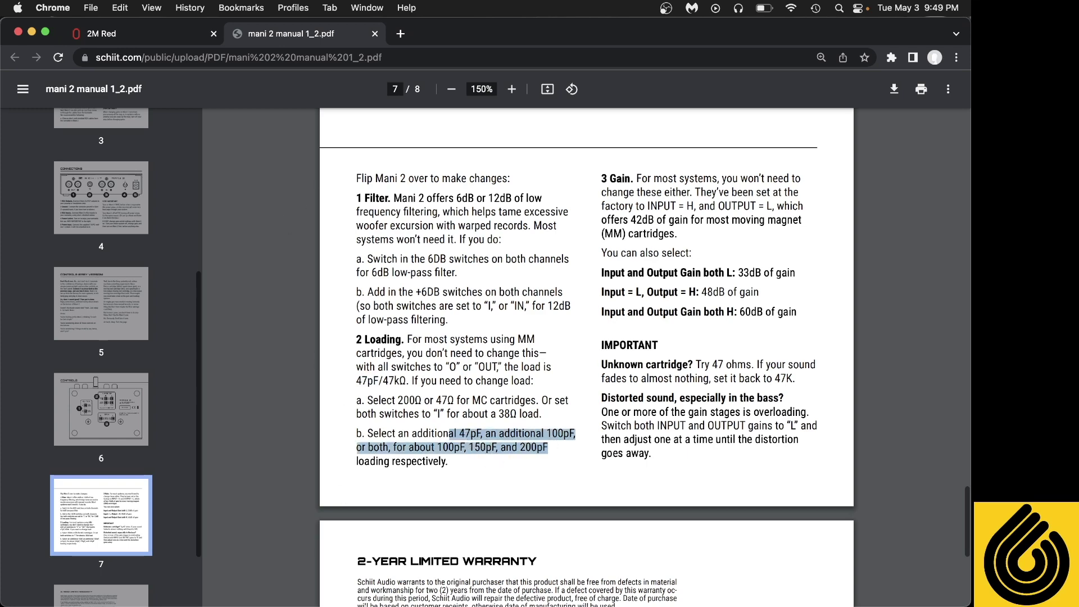
In GIMP, paint a red X across the FILTER switches on the Mani 2 panel photo.
{"action": "left_click", "coordinate": [565, 584]}
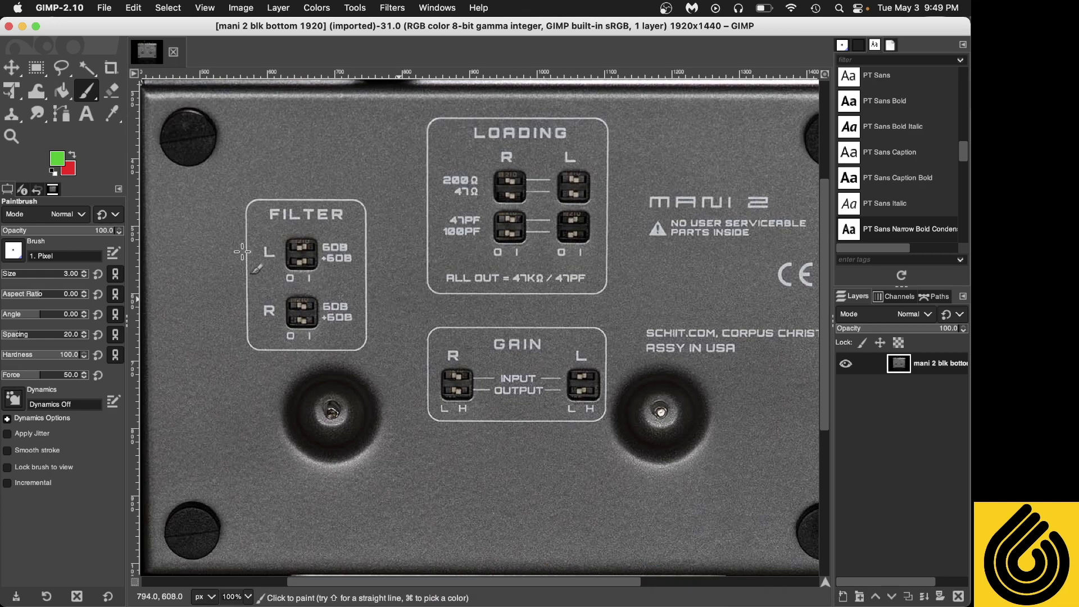
{"action": "left_click", "coordinate": [72, 155]}
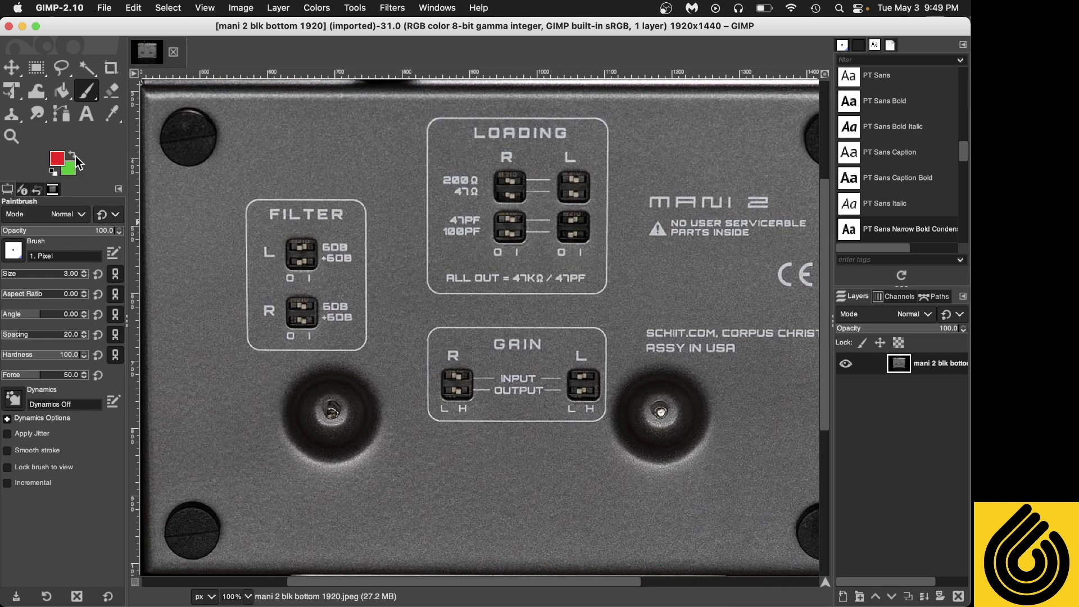
{"action": "left_click_drag", "start_coordinate": [355, 210], "coordinate": [329, 281]}
{"action": "left_click_drag", "start_coordinate": [303, 320], "coordinate": [271, 362]}
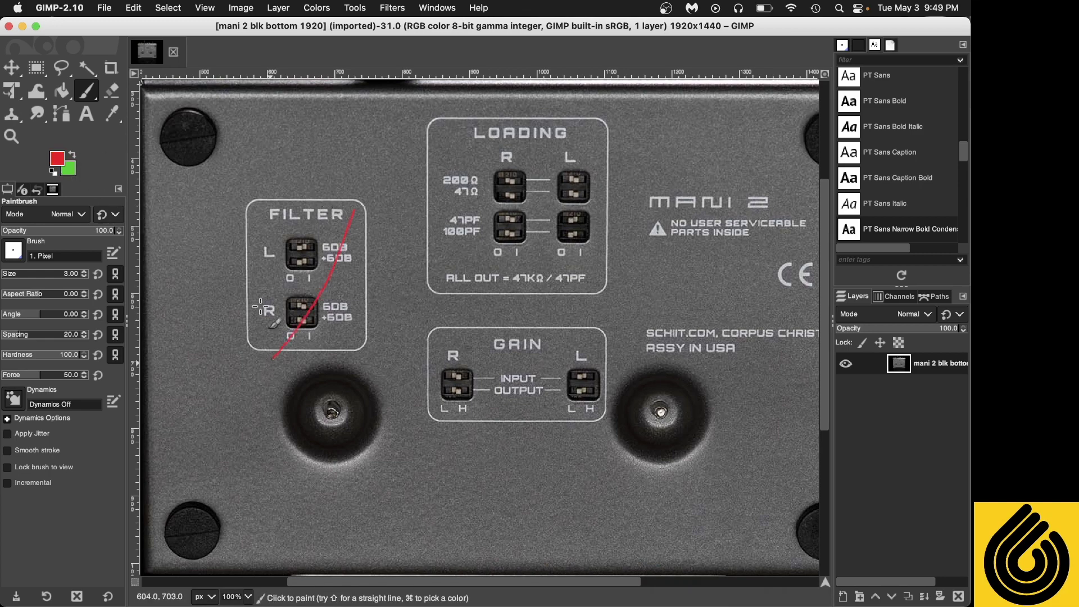
{"action": "left_click_drag", "start_coordinate": [257, 224], "coordinate": [341, 343]}
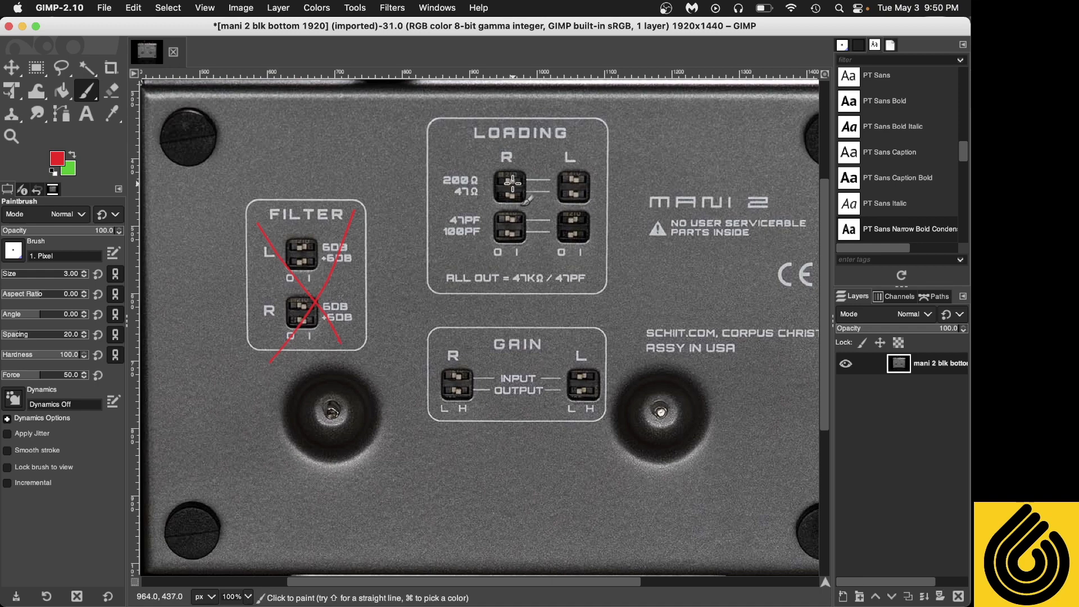
Paint red marks on the R and L 200Ω/47Ω LOADING switches.
{"action": "left_click_drag", "start_coordinate": [513, 181], "coordinate": [500, 182]}
{"action": "left_click_drag", "start_coordinate": [503, 196], "coordinate": [514, 195]}
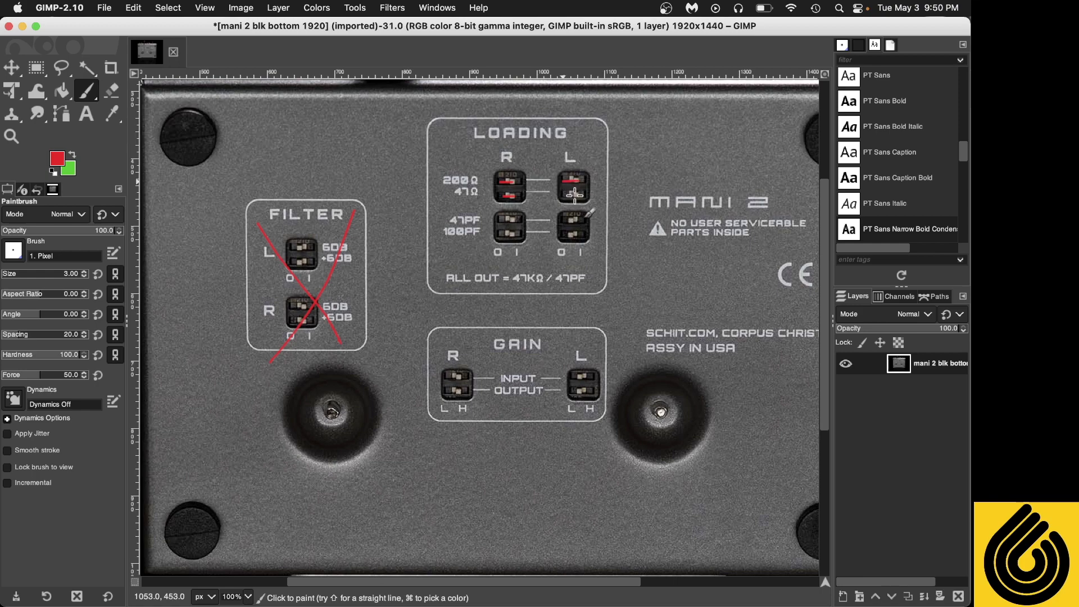
{"action": "left_click_drag", "start_coordinate": [571, 194], "coordinate": [582, 194]}
{"action": "left_click_drag", "start_coordinate": [564, 175], "coordinate": [564, 201]}
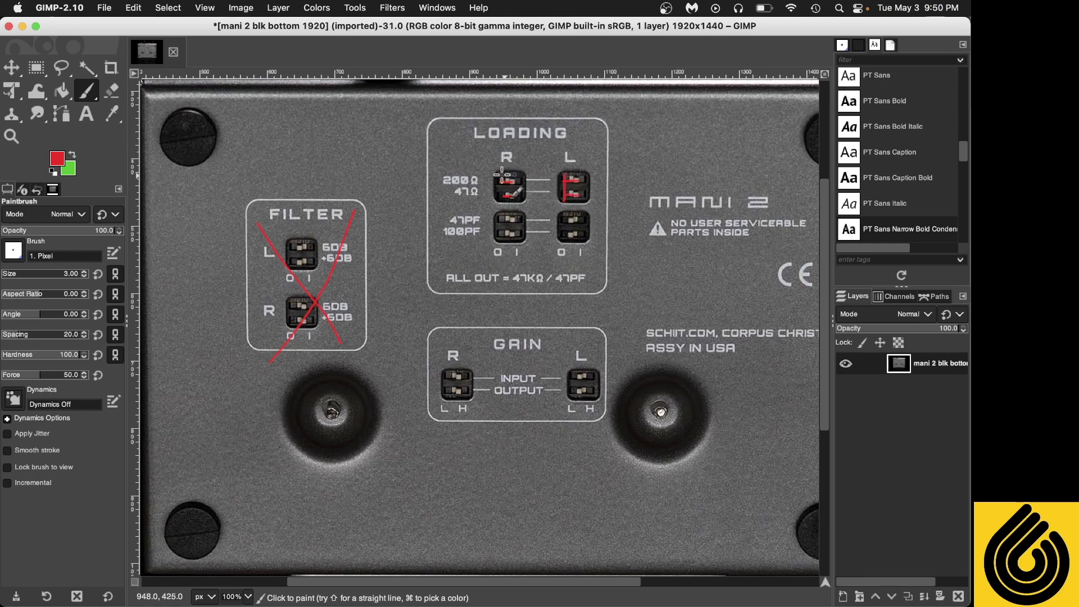
{"action": "left_click_drag", "start_coordinate": [501, 172], "coordinate": [501, 200]}
{"action": "left_click", "coordinate": [72, 154]}
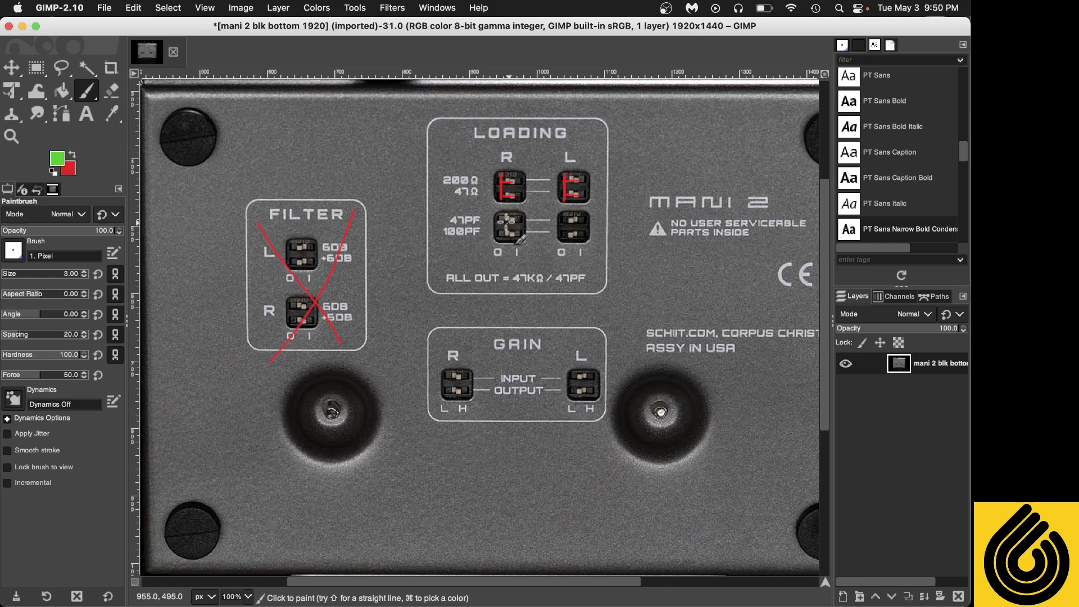
Paint green marks over the R and L 47PF/100PF LOADING switches.
{"action": "mouse_move", "coordinate": [506, 220]}
{"action": "left_mouse_down"}
{"action": "mouse_move", "coordinate": [525, 220]}
{"action": "mouse_move", "coordinate": [524, 234]}
{"action": "mouse_move", "coordinate": [587, 219]}
{"action": "mouse_move", "coordinate": [587, 234]}
{"action": "left_mouse_up"}
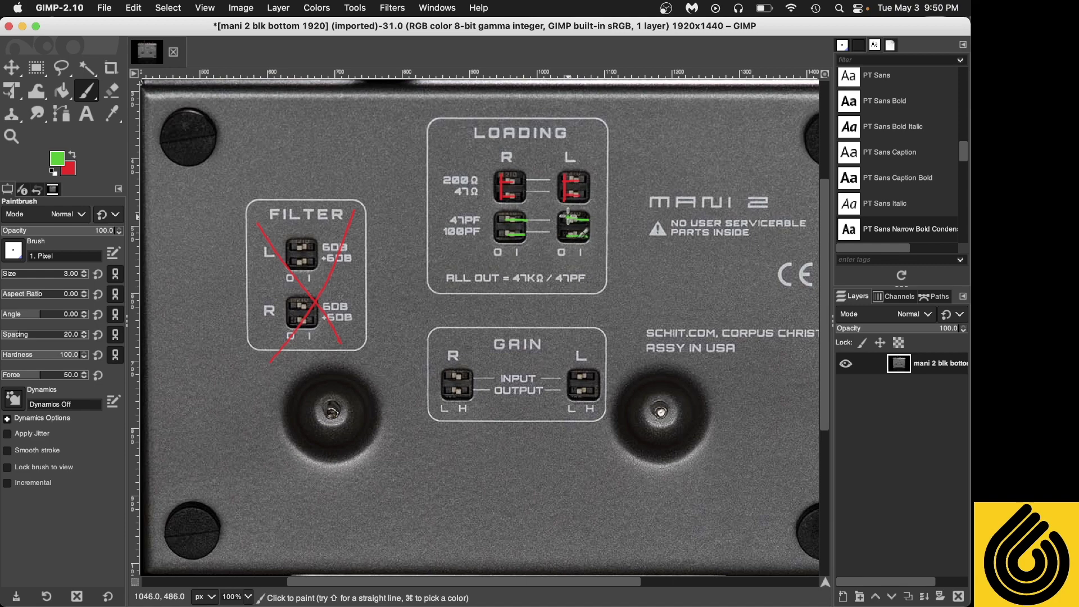
{"action": "mouse_move", "coordinate": [568, 218]}
{"action": "left_mouse_down"}
{"action": "mouse_move", "coordinate": [585, 218]}
{"action": "mouse_move", "coordinate": [586, 245]}
{"action": "left_mouse_up"}
{"action": "left_click_drag", "start_coordinate": [525, 218], "coordinate": [525, 245]}
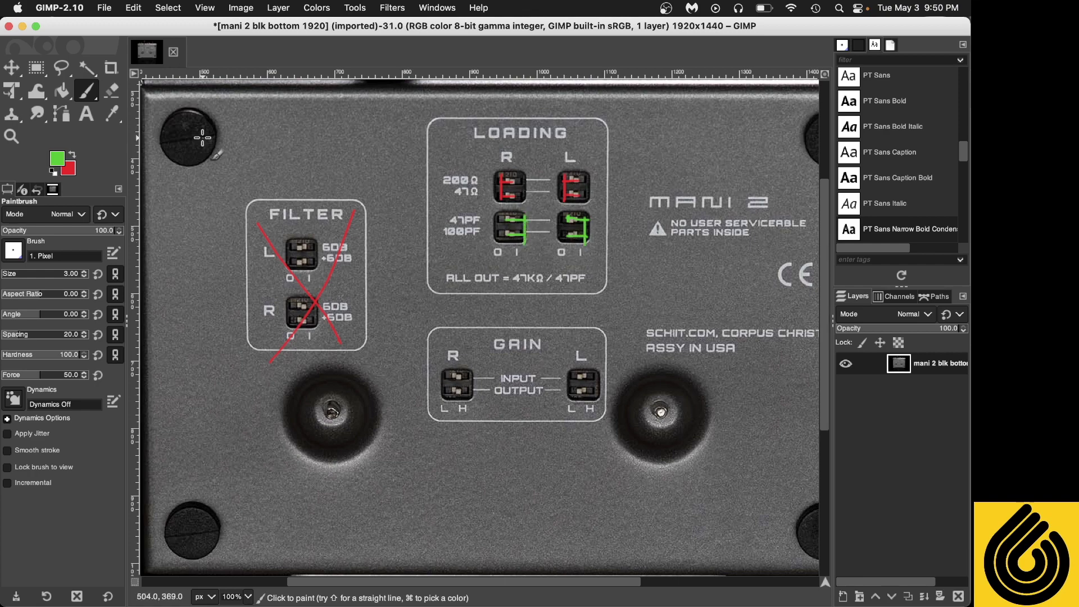
{"action": "left_click", "coordinate": [72, 155]}
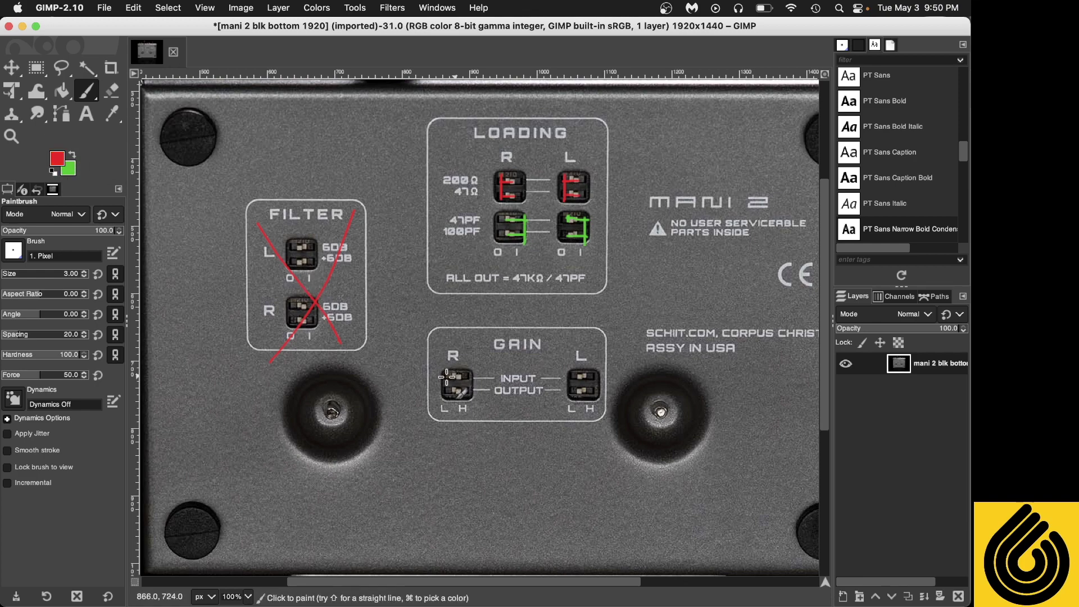
Paint red outline strokes on both GAIN switches, then undo them.
{"action": "left_click_drag", "start_coordinate": [445, 375], "coordinate": [469, 376]}
{"action": "left_click_drag", "start_coordinate": [569, 374], "coordinate": [588, 373]}
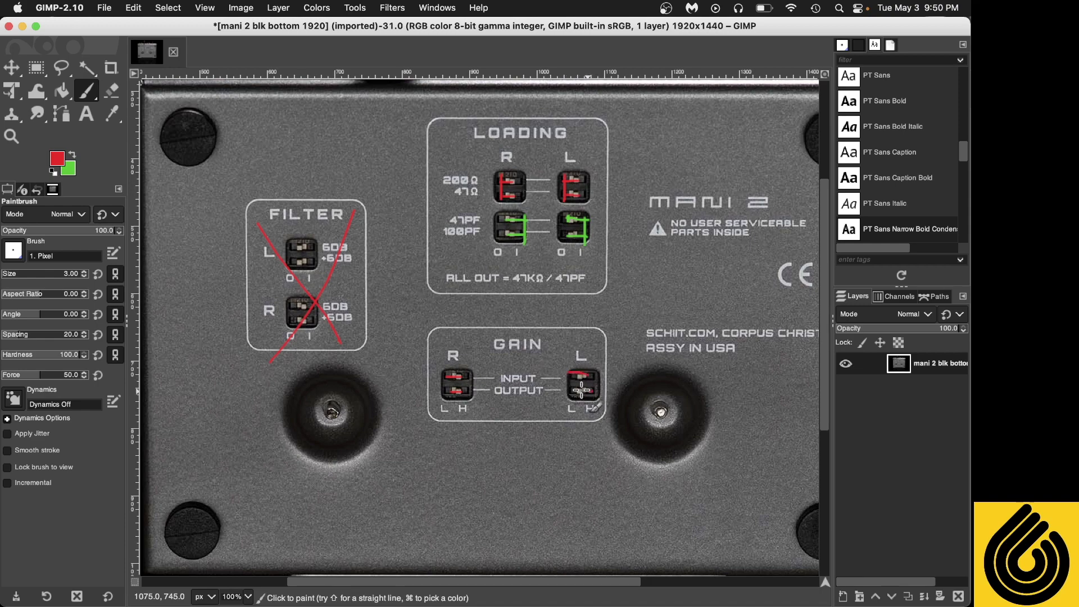
{"action": "left_click_drag", "start_coordinate": [570, 368], "coordinate": [569, 400]}
{"action": "left_click_drag", "start_coordinate": [445, 369], "coordinate": [444, 400]}
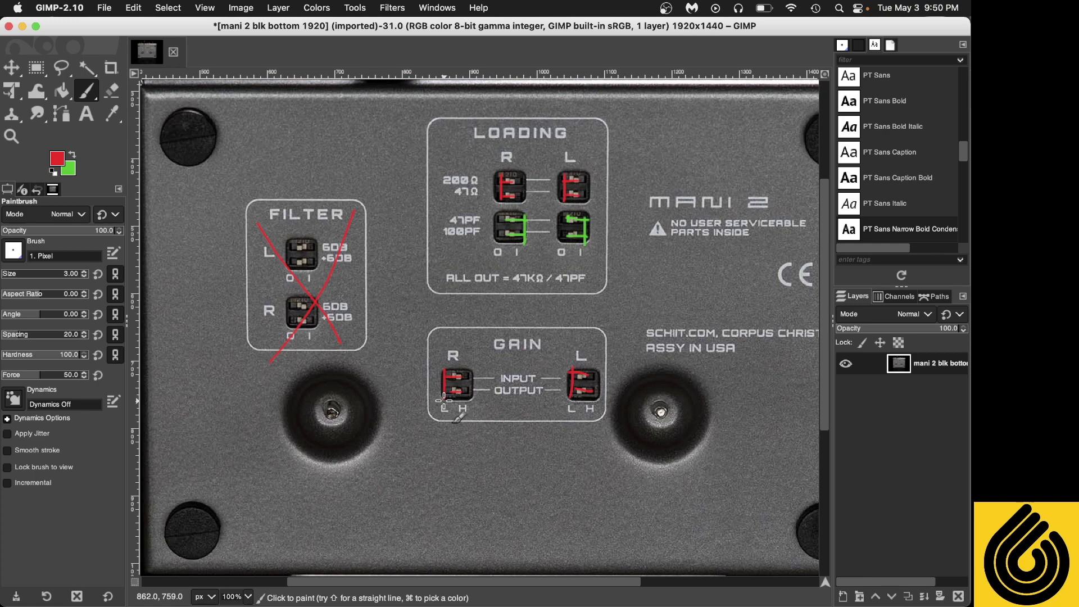
{"action": "key", "text": "super"}
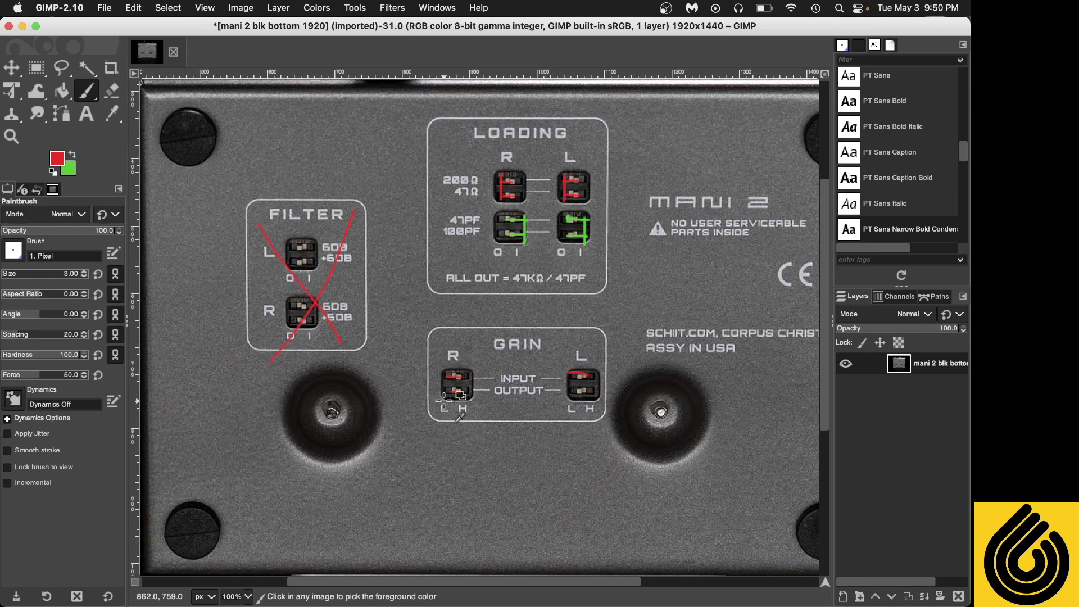
{"action": "key", "text": "super+z"}
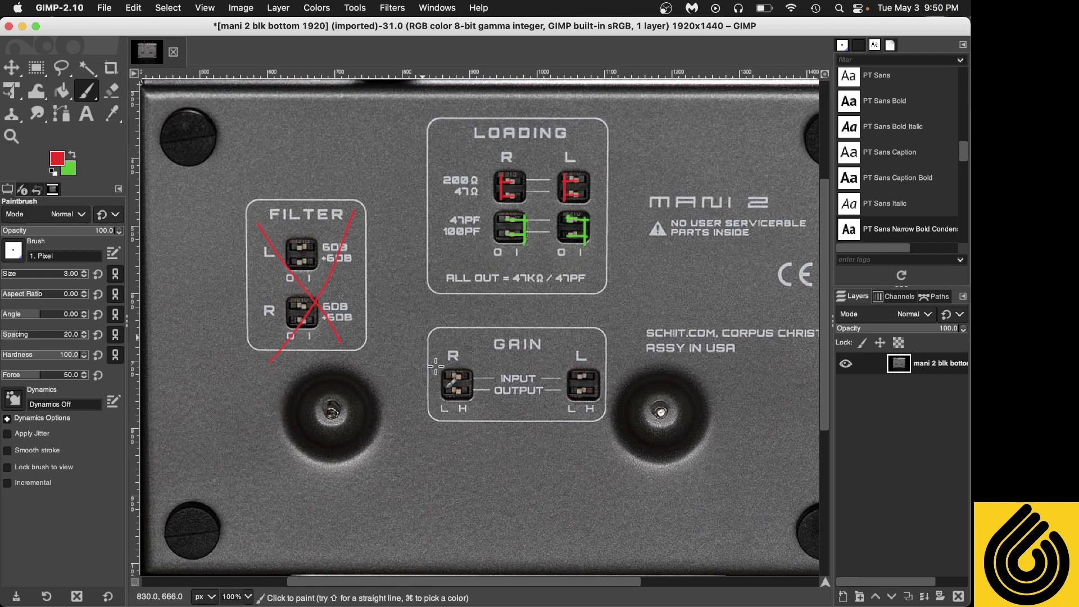
Paint each GAIN switch's lower paddle red and its upper paddle green.
{"action": "left_click_drag", "start_coordinate": [446, 391], "coordinate": [460, 392]}
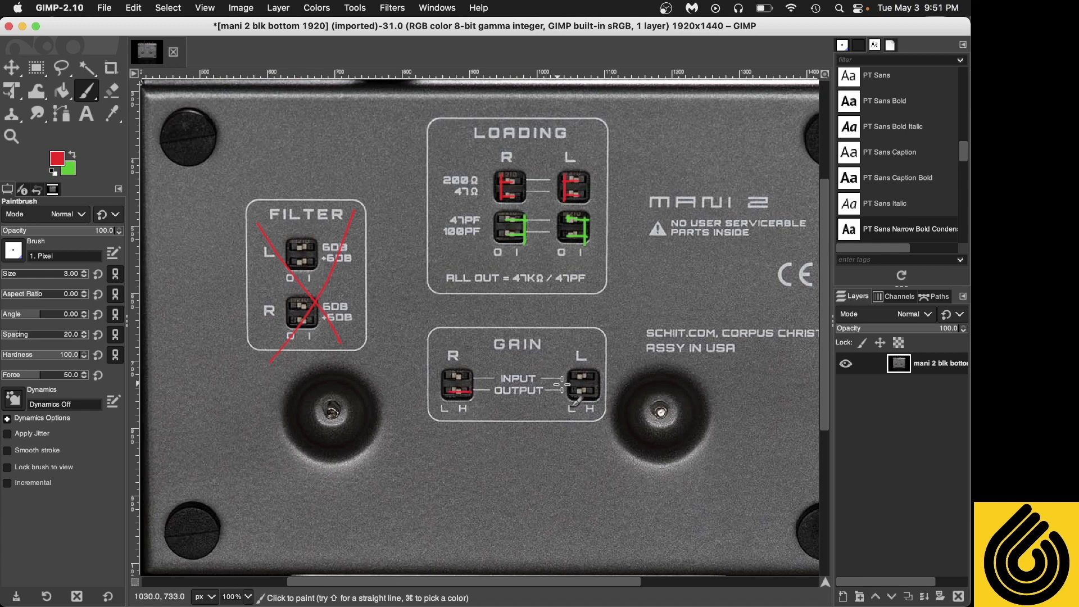
{"action": "left_click_drag", "start_coordinate": [570, 390], "coordinate": [599, 390]}
{"action": "left_click", "coordinate": [72, 156]}
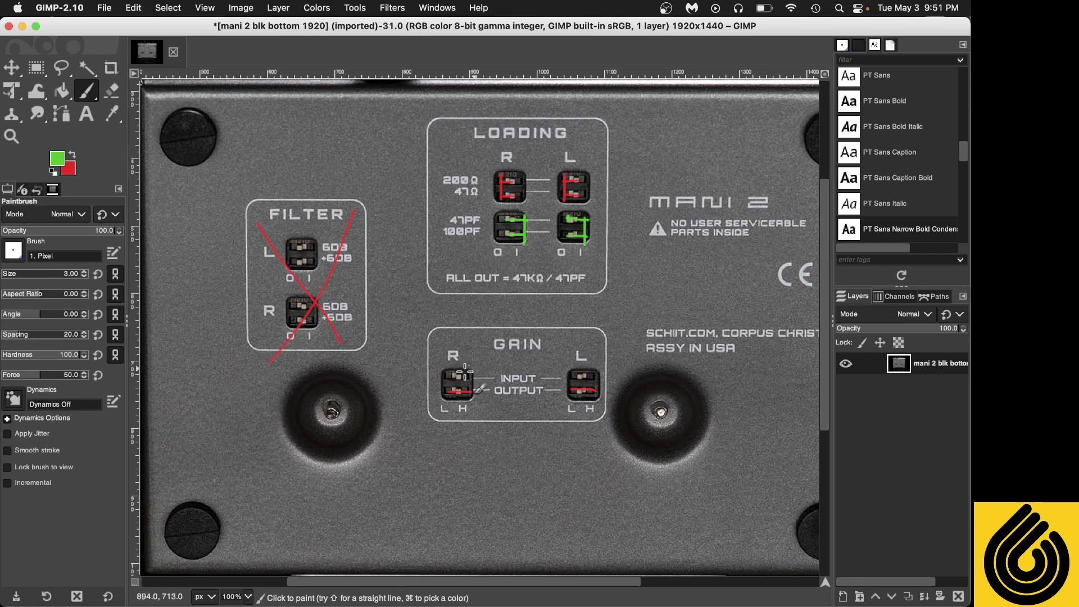
{"action": "left_click_drag", "start_coordinate": [468, 373], "coordinate": [445, 373]}
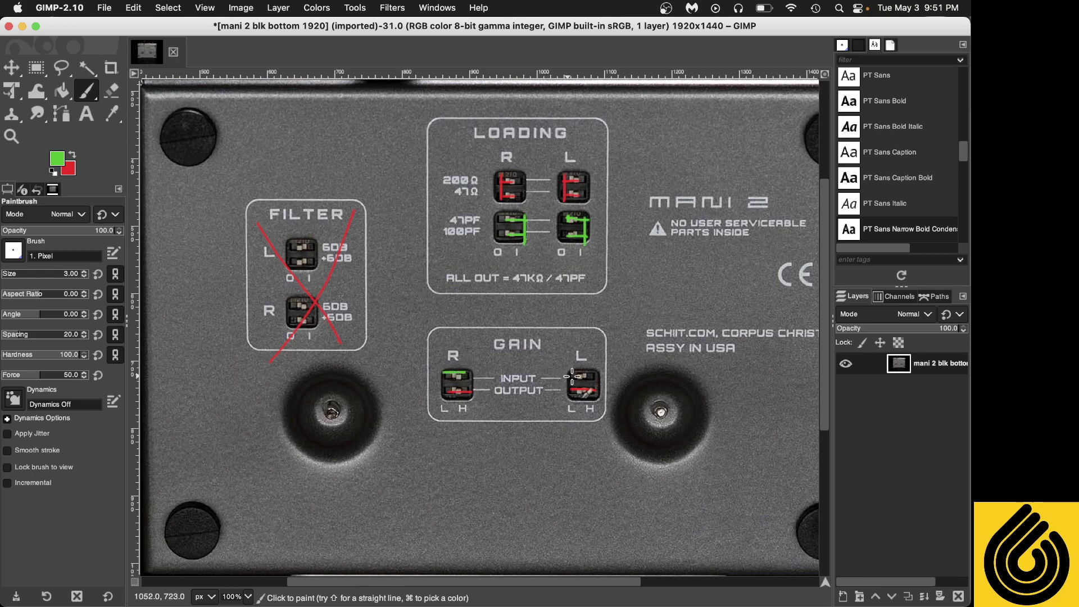
{"action": "left_click_drag", "start_coordinate": [569, 375], "coordinate": [593, 375]}
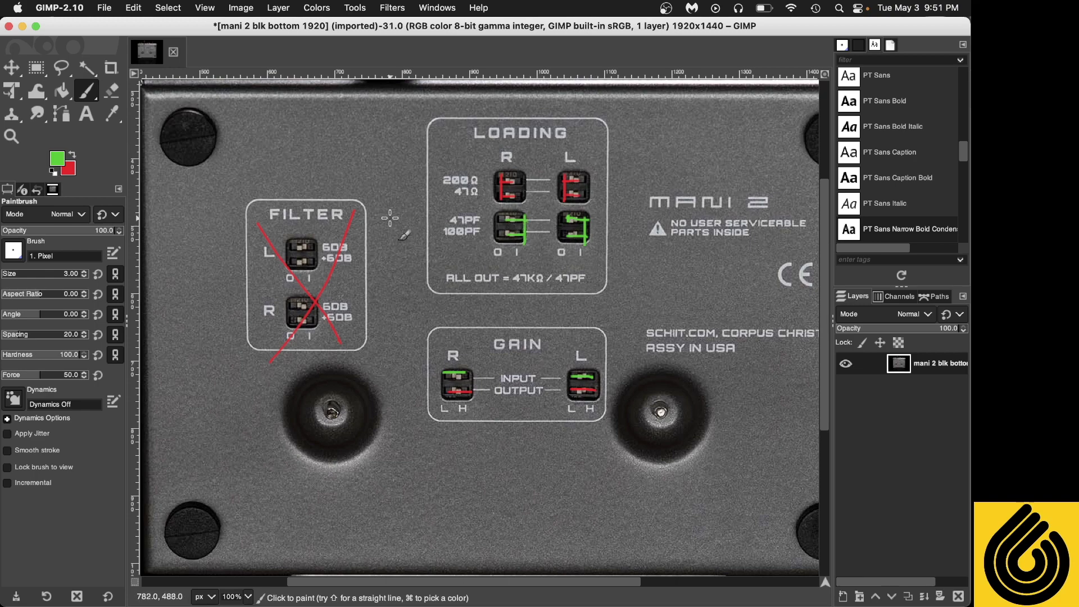
{"action": "mouse_move", "coordinate": [382, 604]}
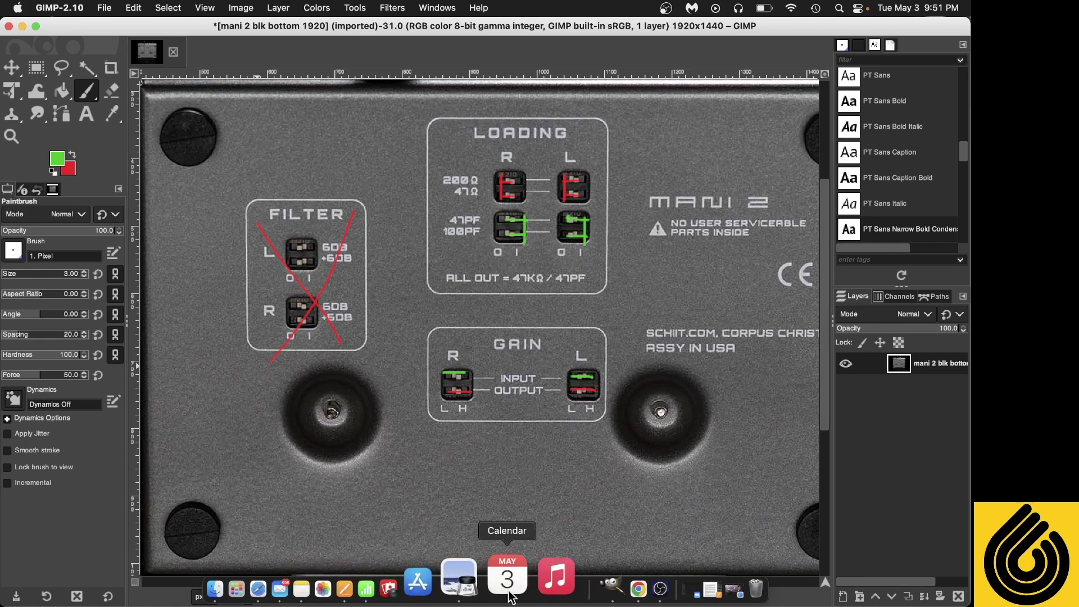
In Chrome, return from the Ortofon 2M Red page to the 'ortofon 2m red' results.
{"action": "left_click", "coordinate": [596, 576]}
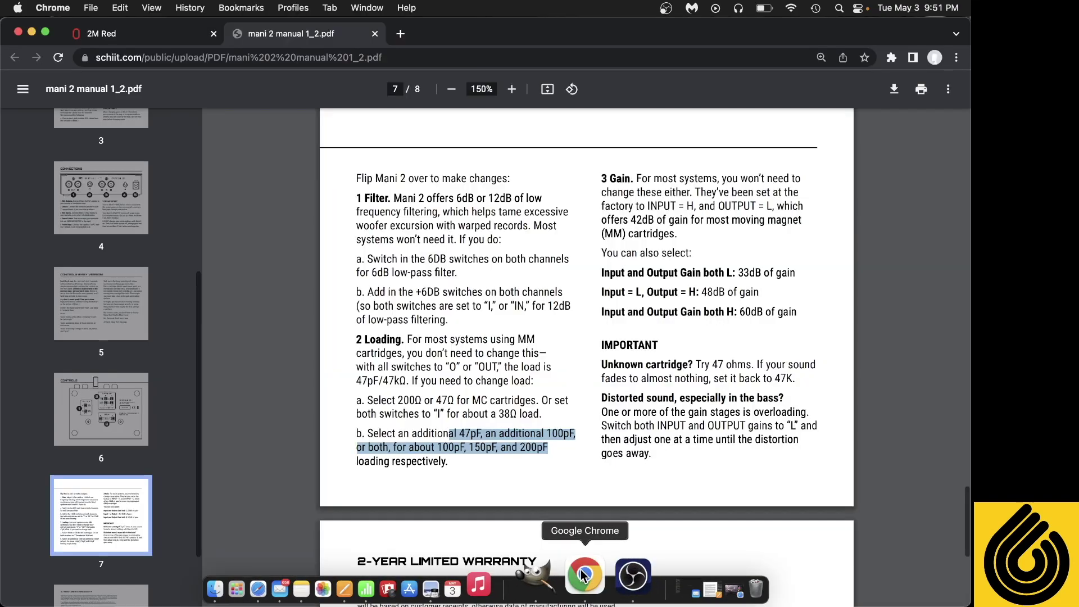
{"action": "left_click", "coordinate": [150, 37]}
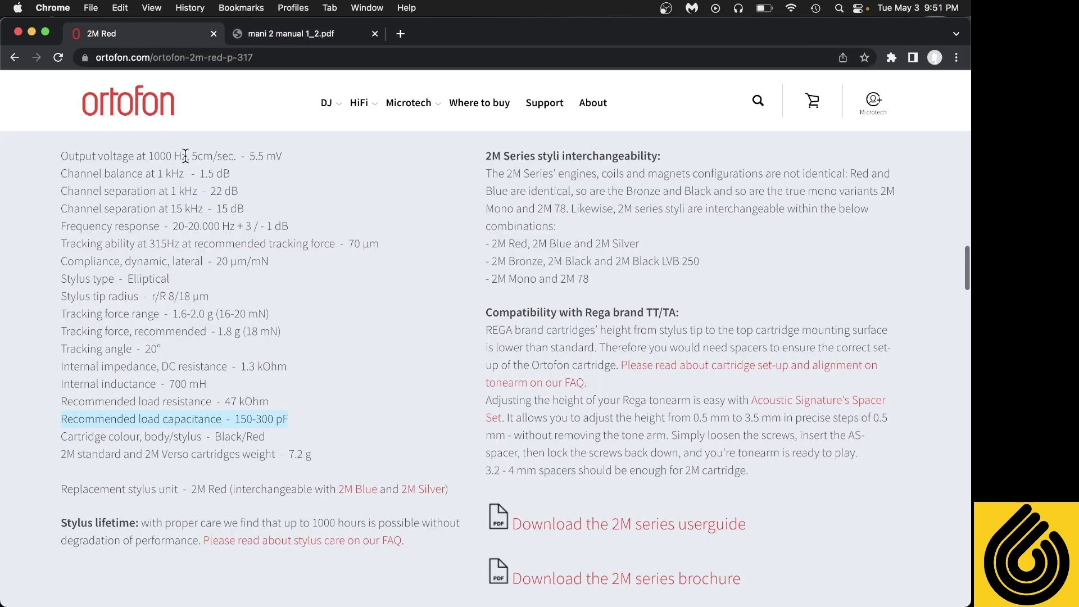
{"action": "scroll", "coordinate": [186, 156], "scroll_direction": "up", "scroll_amount": 10}
{"action": "left_click", "coordinate": [14, 58]}
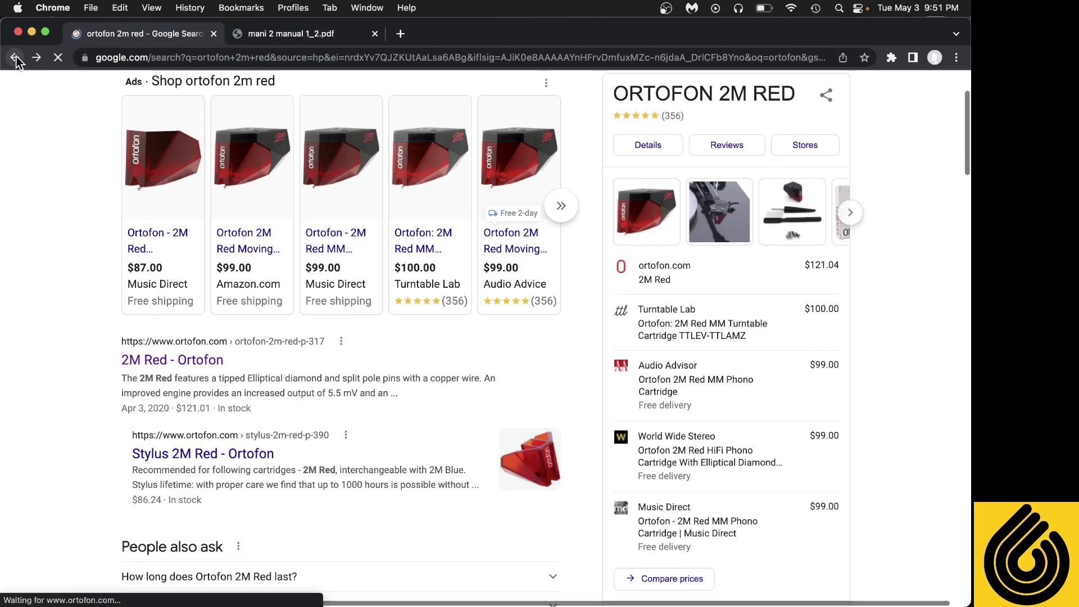
Replace the query with 'denon dl-110' and scroll through the search results.
{"action": "scroll", "coordinate": [227, 223], "scroll_direction": "up", "scroll_amount": 3}
{"action": "triple_click", "coordinate": [213, 99]}
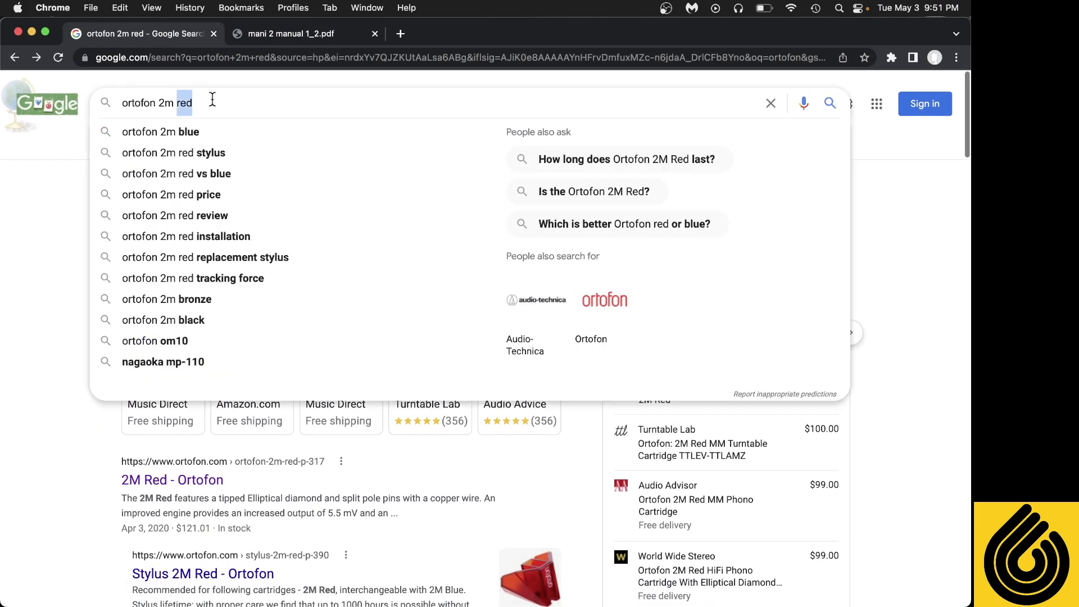
{"action": "type", "text": "denon"}
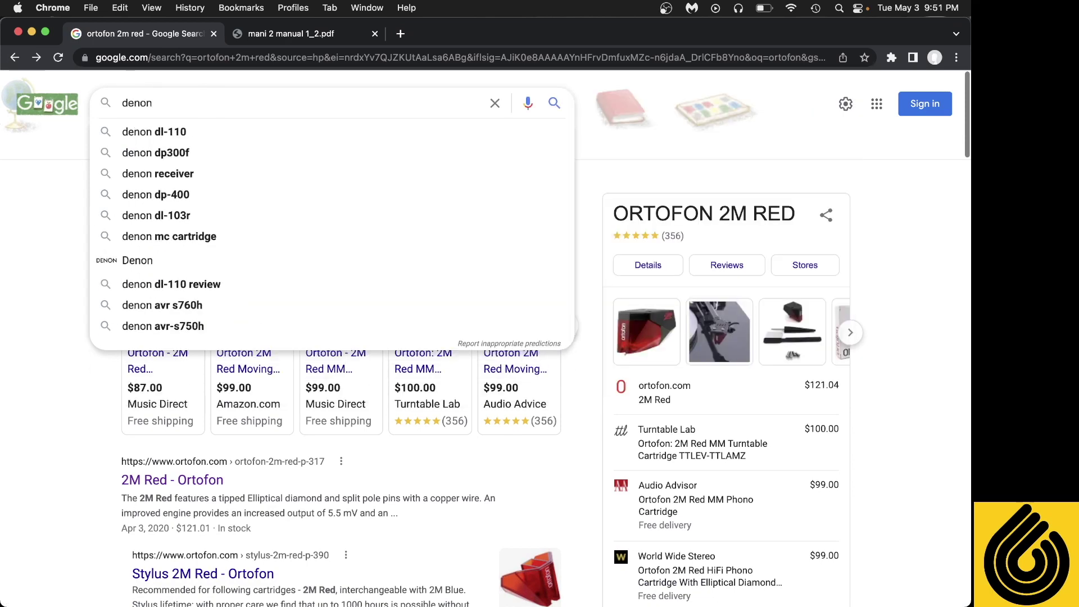
{"action": "key", "text": "Down"}
{"action": "key", "text": "Return"}
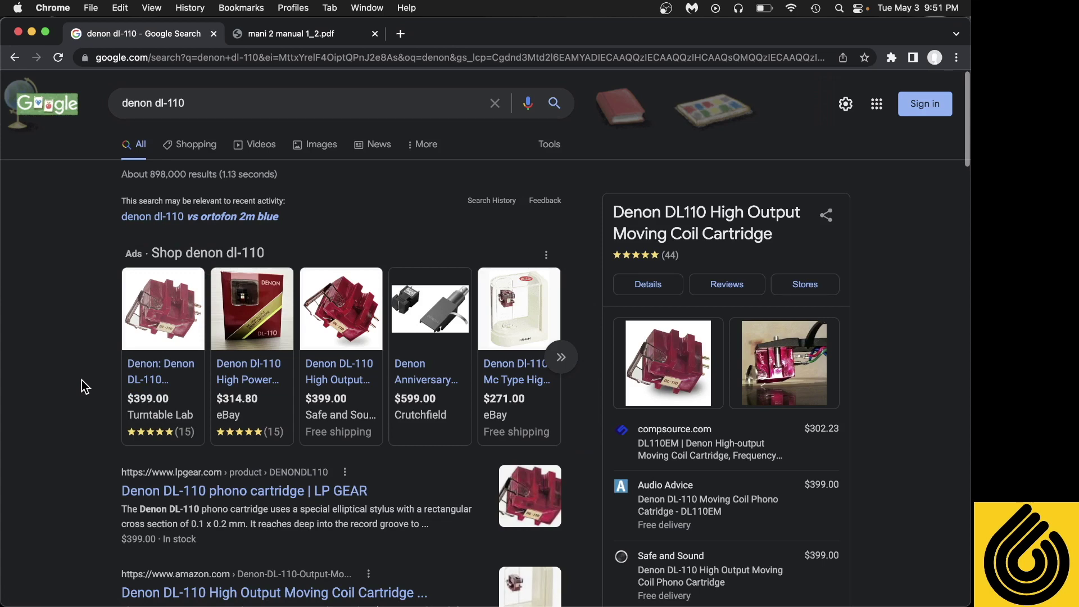
{"action": "scroll", "coordinate": [82, 380], "scroll_direction": "down", "scroll_amount": 2}
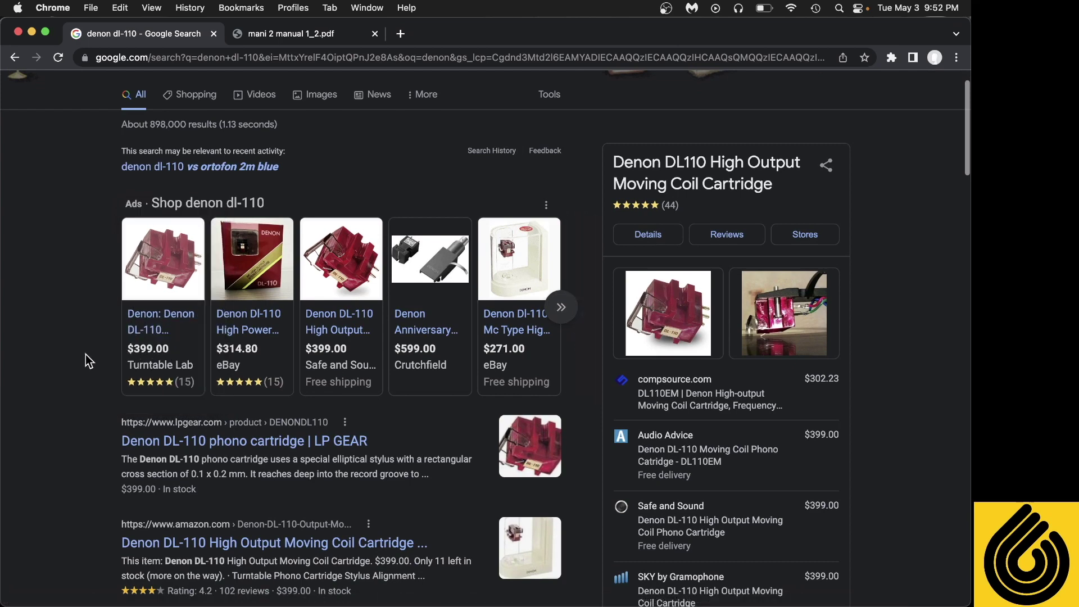
{"action": "scroll", "coordinate": [88, 360], "scroll_direction": "down", "scroll_amount": 4}
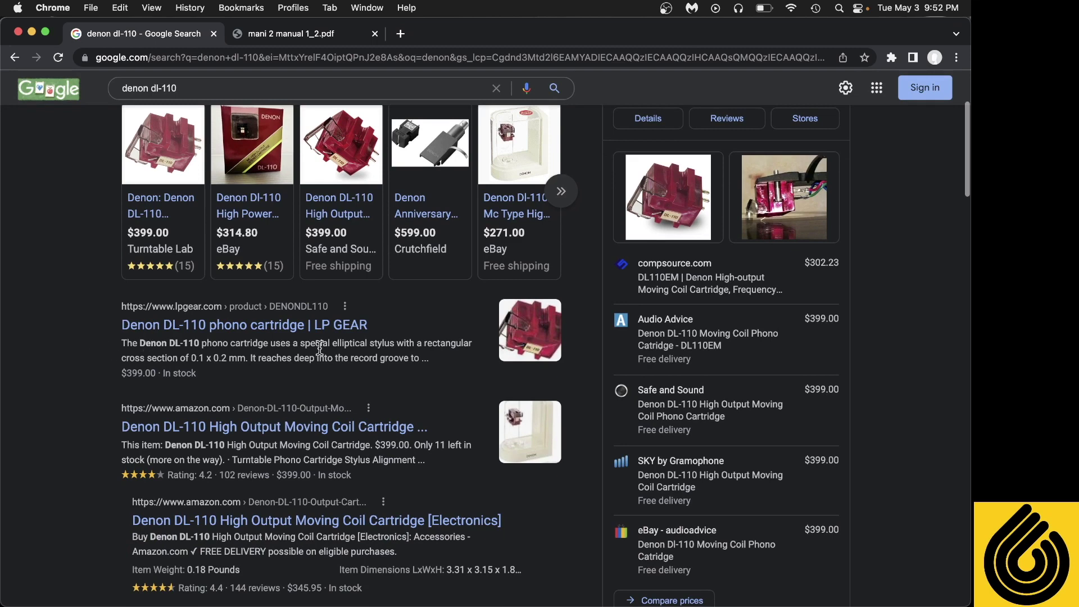
{"action": "scroll", "coordinate": [285, 386], "scroll_direction": "down", "scroll_amount": 13}
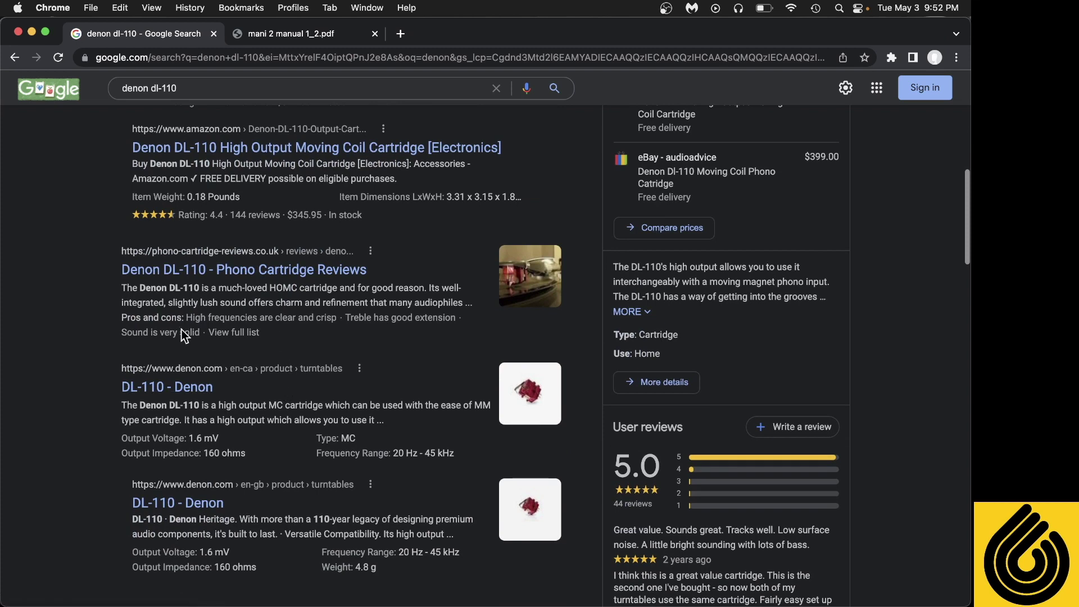
{"action": "left_click", "coordinate": [183, 388]}
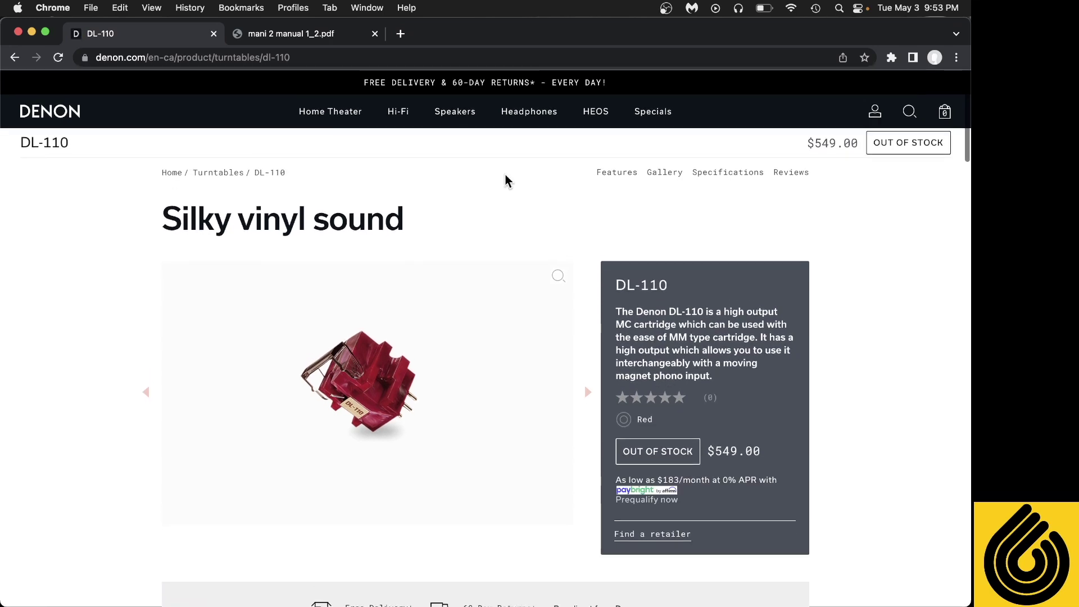
{"action": "left_click", "coordinate": [718, 180]}
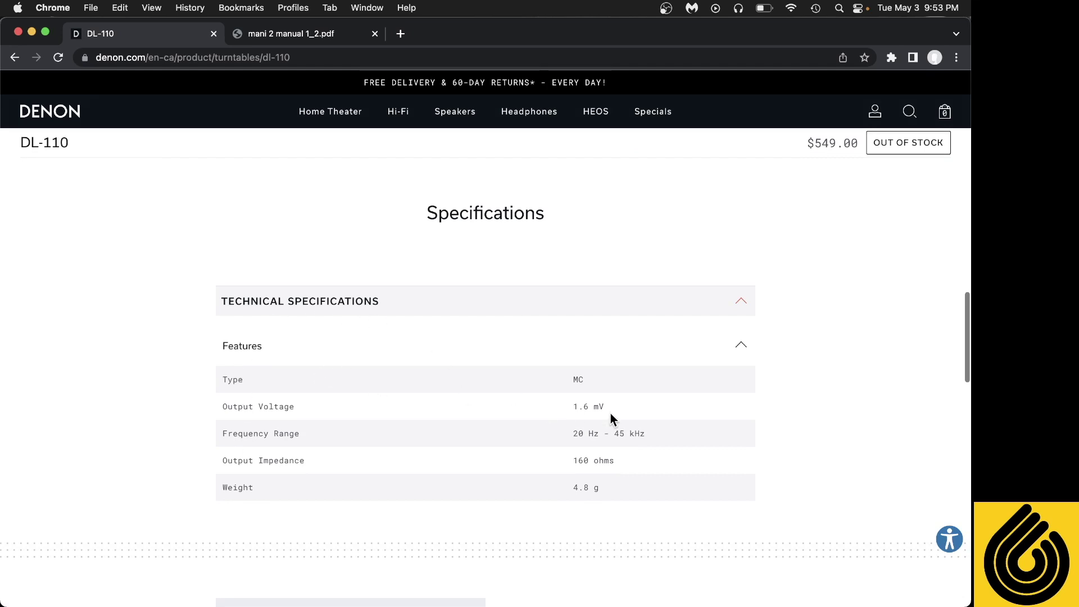
{"action": "left_click_drag", "start_coordinate": [614, 406], "coordinate": [497, 411]}
{"action": "scroll", "coordinate": [313, 373], "scroll_direction": "up", "scroll_amount": 10}
{"action": "left_click", "coordinate": [15, 57]}
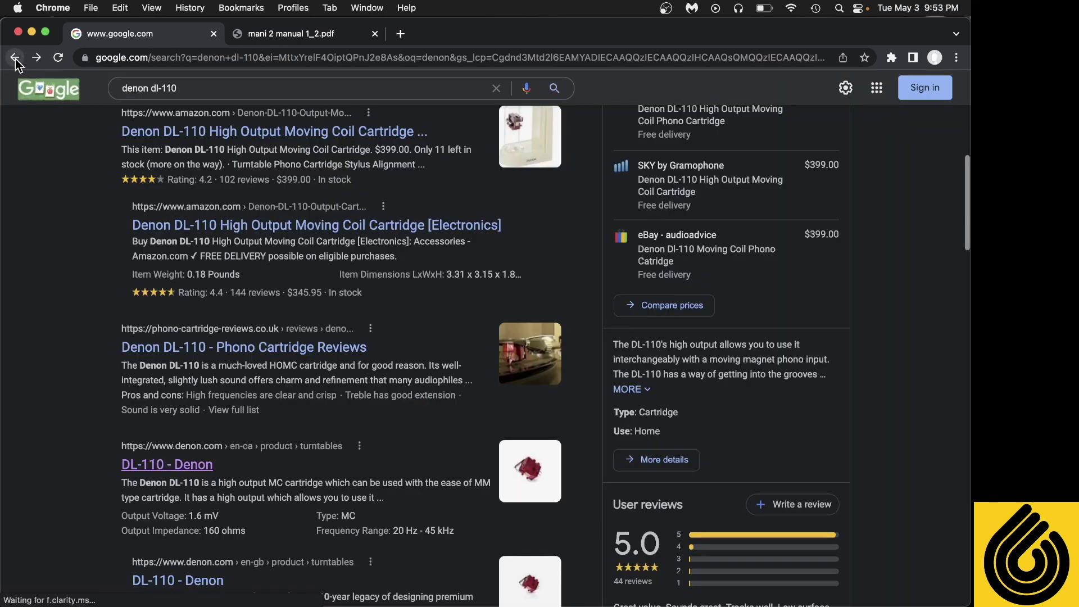
{"action": "scroll", "coordinate": [91, 302], "scroll_direction": "down", "scroll_amount": 2}
{"action": "scroll", "coordinate": [91, 302], "scroll_direction": "up", "scroll_amount": 3}
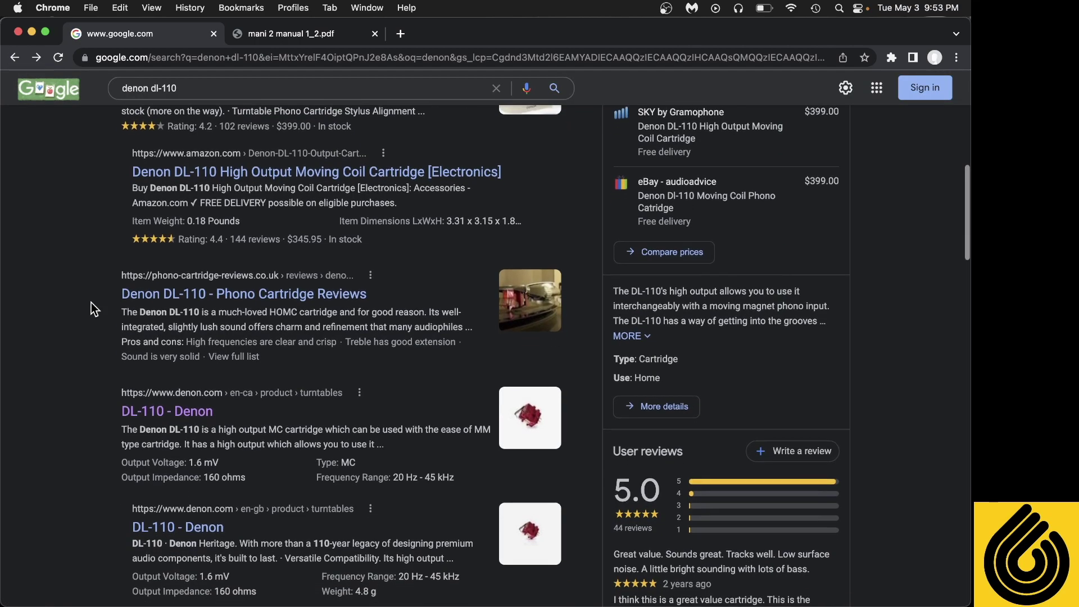
{"action": "scroll", "coordinate": [91, 302], "scroll_direction": "up", "scroll_amount": 3}
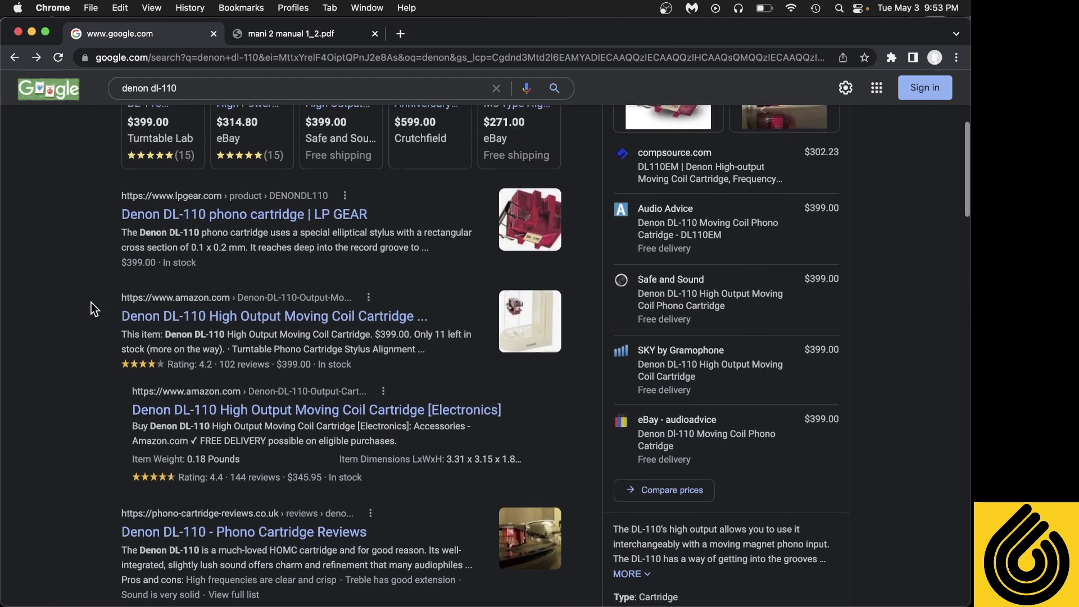
Open LP Gear's Denon DL-110 page, dismiss the newsletter popup and scroll to the specifications.
{"action": "left_click", "coordinate": [260, 231]}
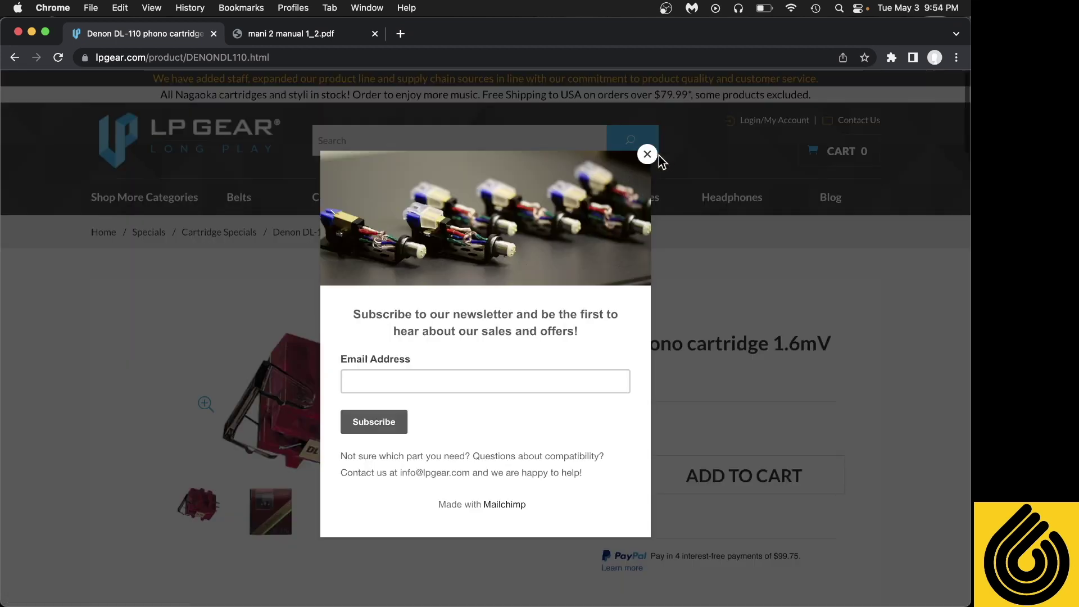
{"action": "left_click", "coordinate": [648, 155]}
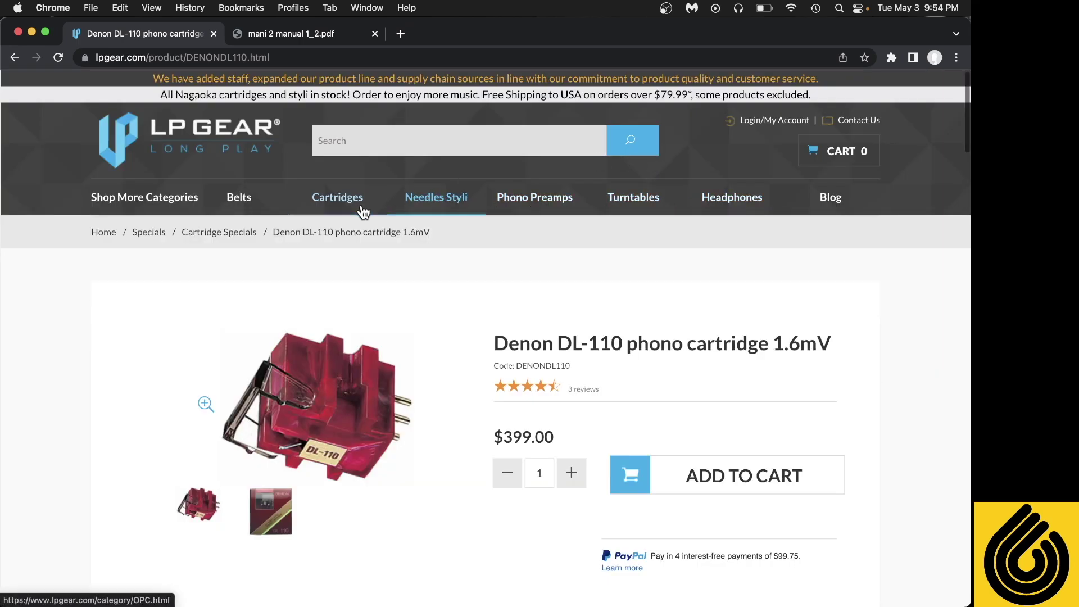
{"action": "scroll", "coordinate": [36, 362], "scroll_direction": "down", "scroll_amount": 1}
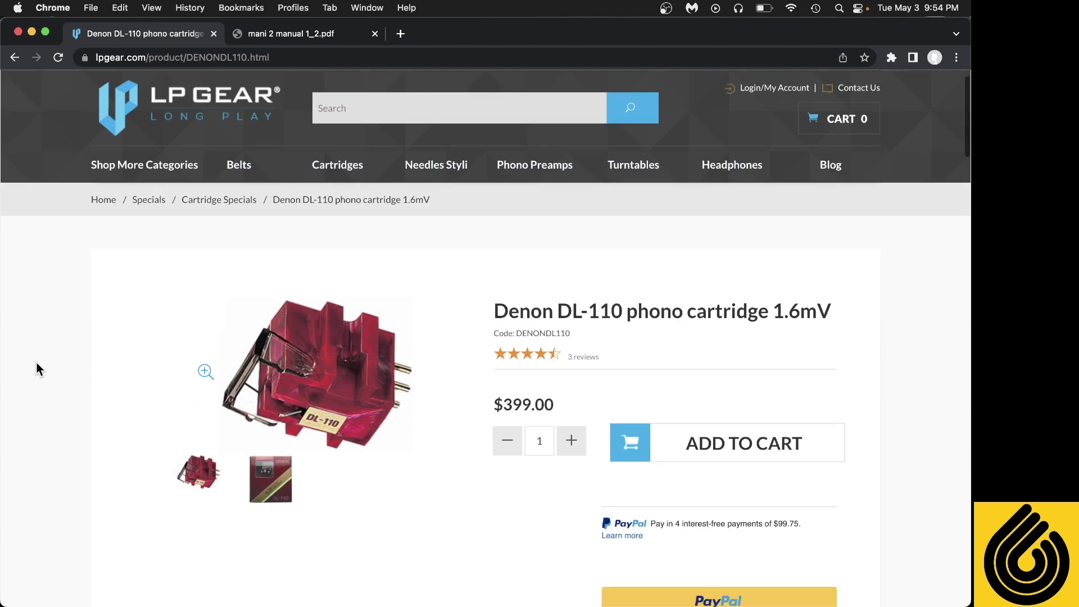
{"action": "scroll", "coordinate": [36, 363], "scroll_direction": "down", "scroll_amount": 2}
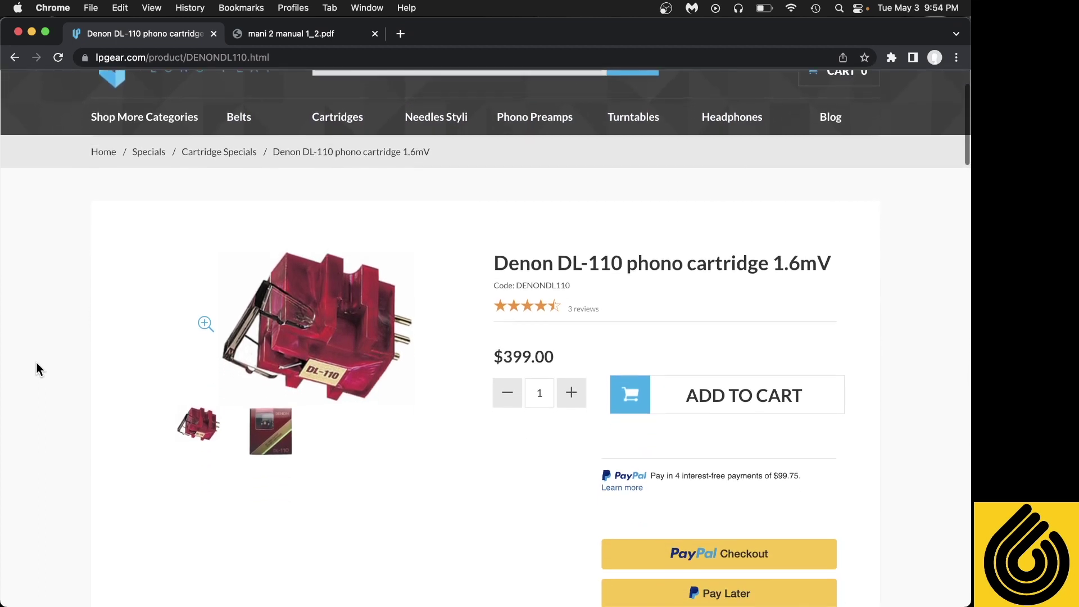
{"action": "scroll", "coordinate": [36, 364], "scroll_direction": "up", "scroll_amount": 1}
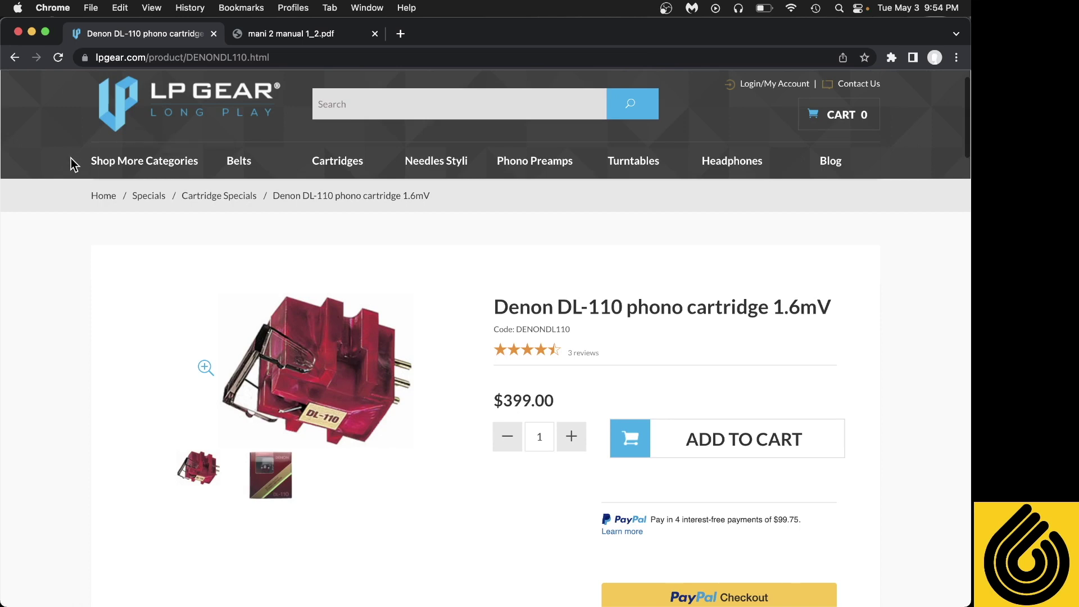
{"action": "scroll", "coordinate": [83, 451], "scroll_direction": "down", "scroll_amount": 6}
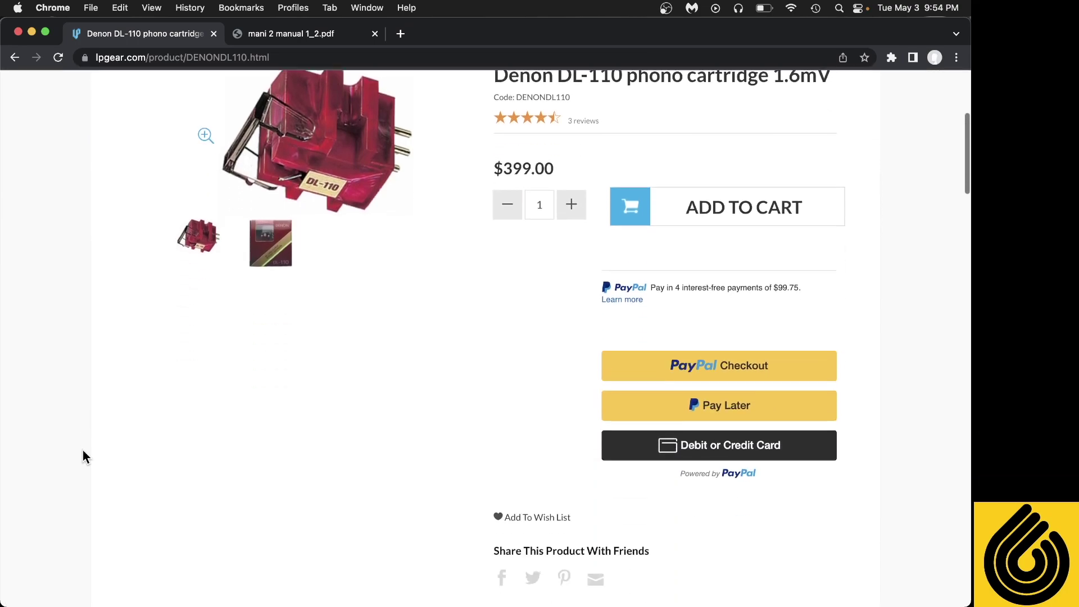
{"action": "scroll", "coordinate": [83, 450], "scroll_direction": "down", "scroll_amount": 10}
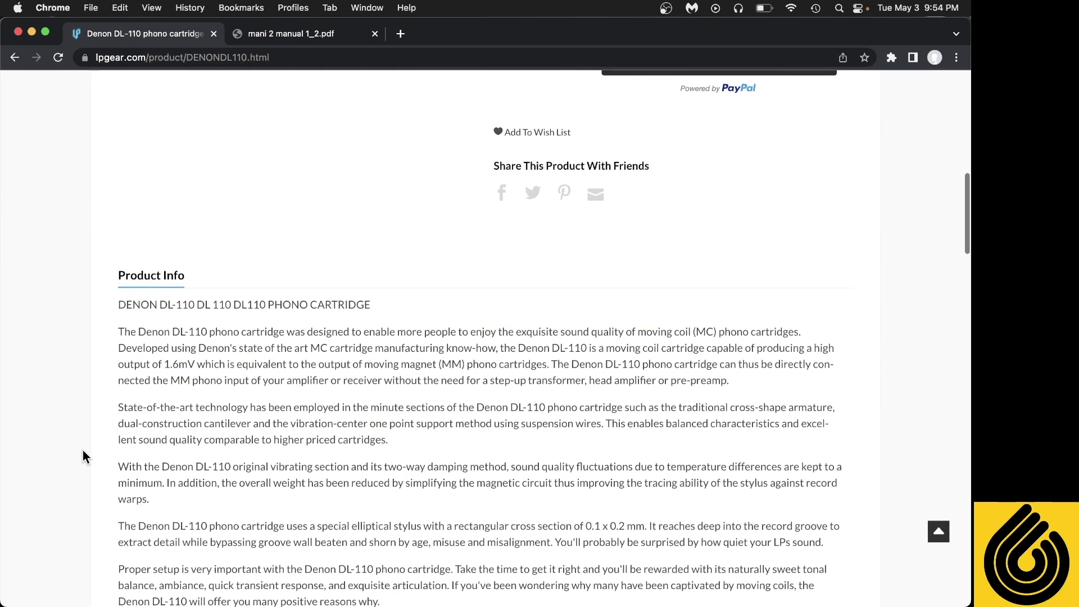
{"action": "scroll", "coordinate": [83, 451], "scroll_direction": "down", "scroll_amount": 6}
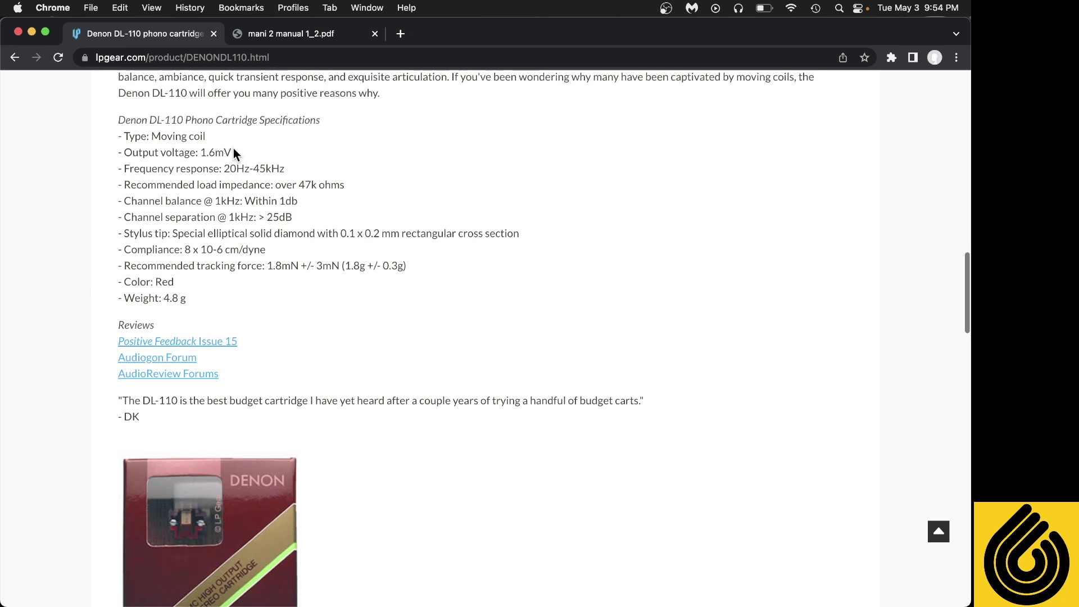
Highlight the DL-110's 1.6mV output voltage and over-47k-ohm recommended load impedance.
{"action": "left_click_drag", "start_coordinate": [233, 151], "coordinate": [196, 148]}
{"action": "left_click_drag", "start_coordinate": [344, 185], "coordinate": [170, 180]}
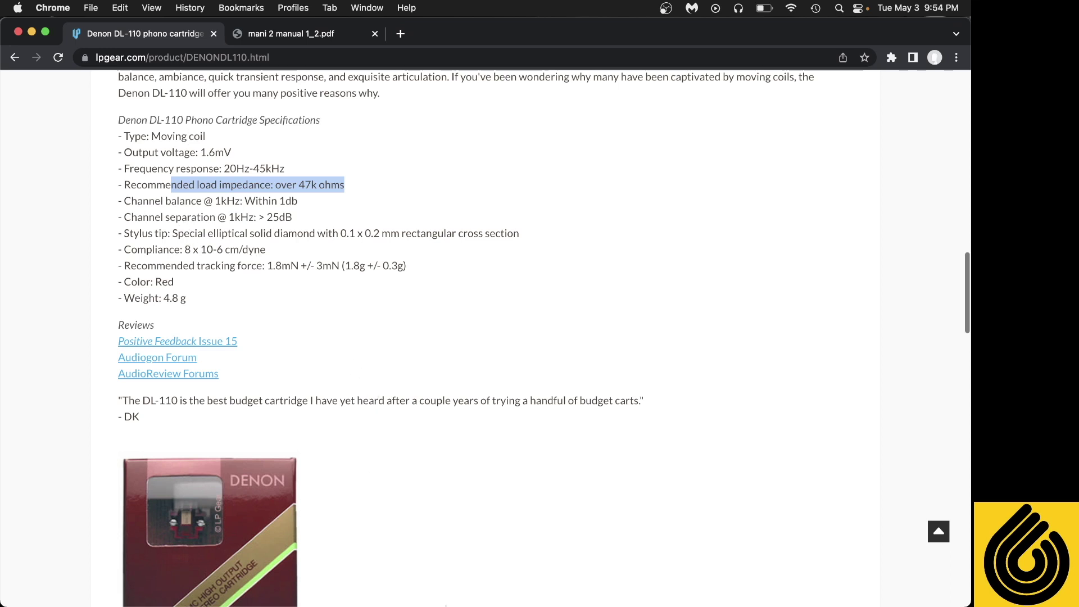
{"action": "mouse_move", "coordinate": [475, 587]}
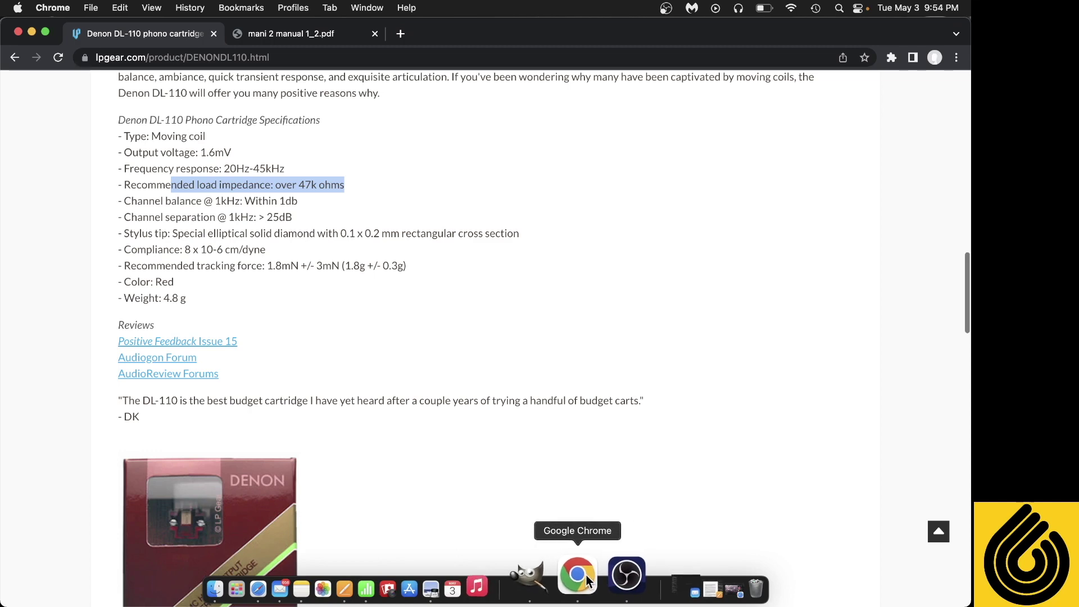
Back in GIMP, undo the earlier switch marks and make red the painting colour.
{"action": "left_click", "coordinate": [565, 575]}
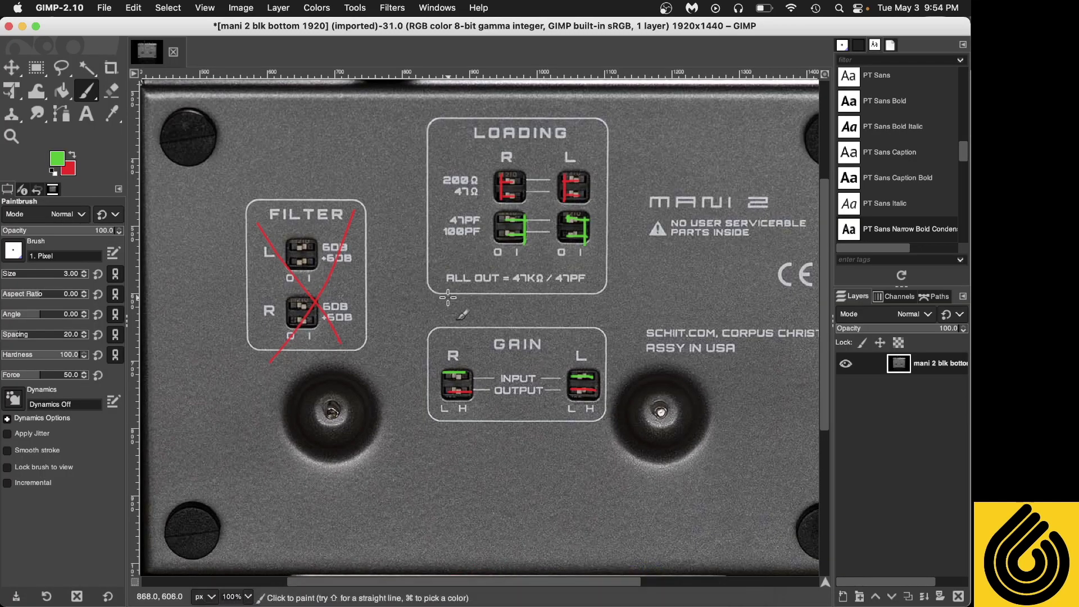
{"action": "key", "text": "super"}
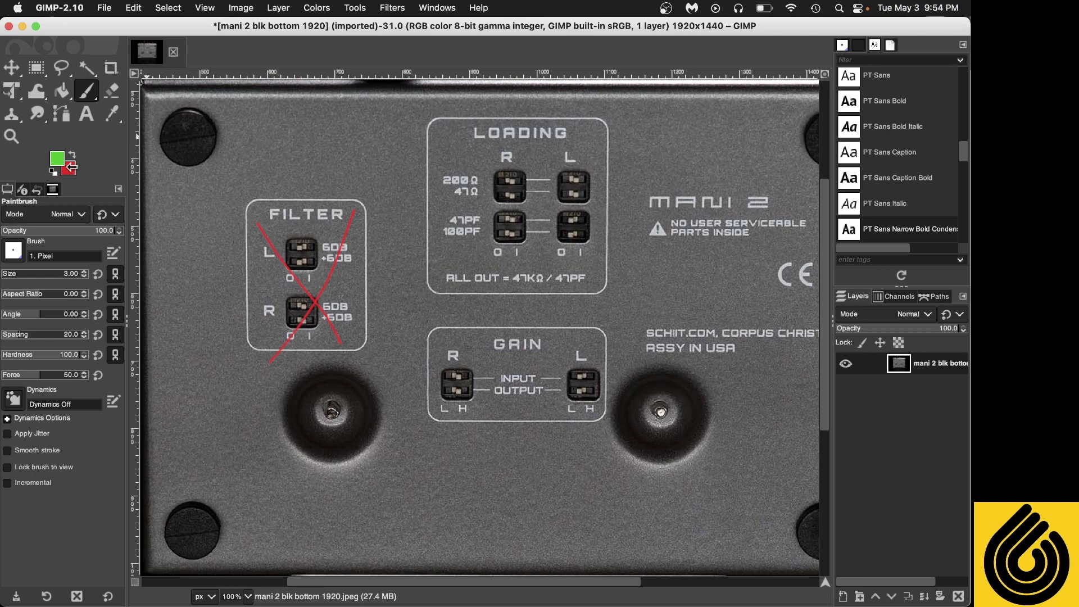
{"action": "left_click", "coordinate": [72, 166]}
{"action": "left_click", "coordinate": [240, 231]}
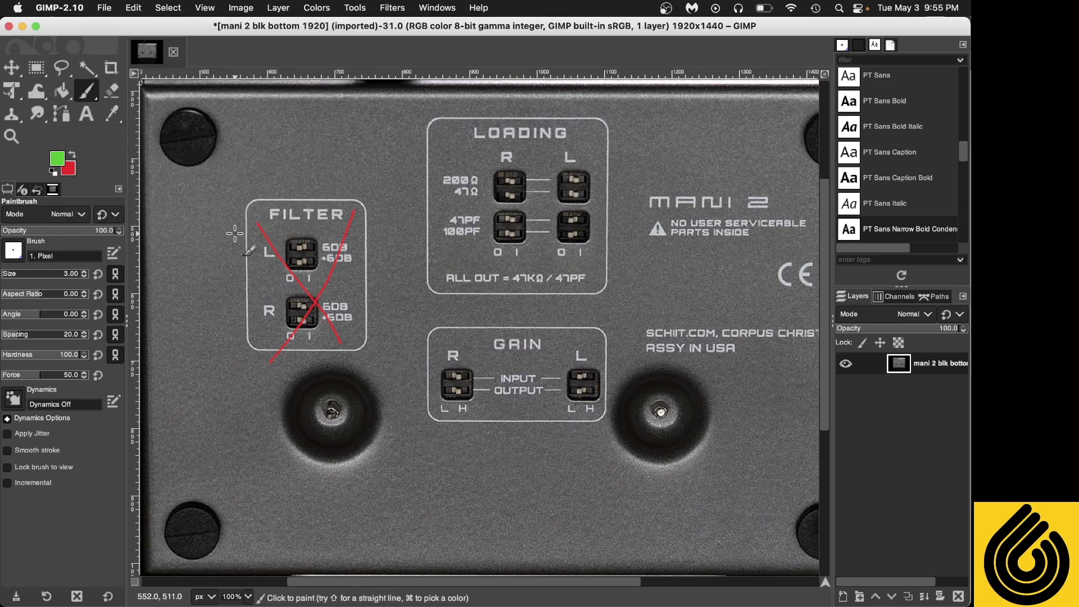
{"action": "left_click", "coordinate": [73, 156]}
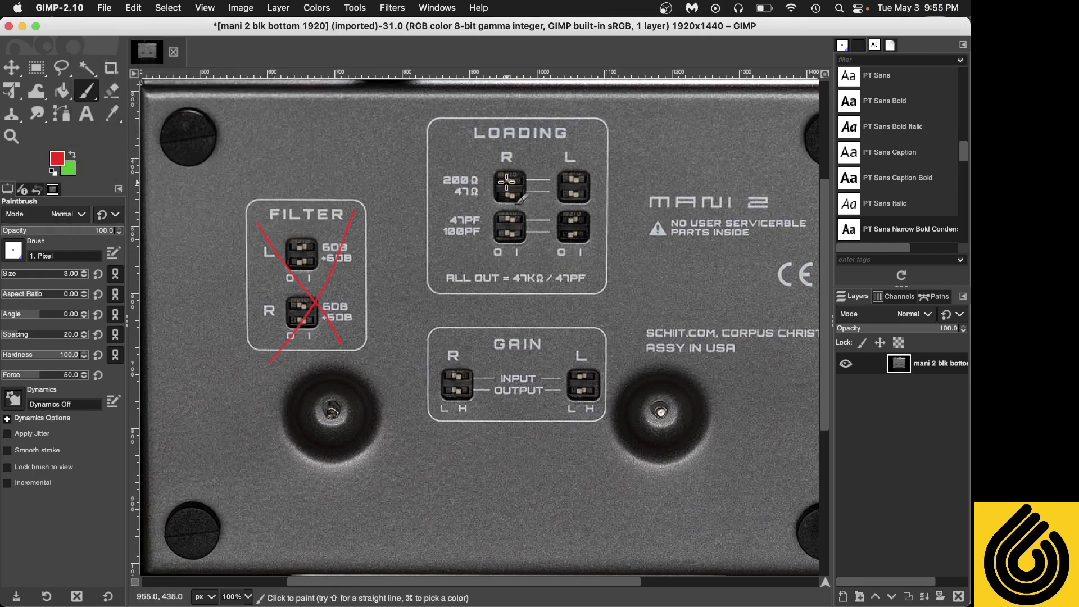
Paint red brackets over the 200Ω/47Ω and 47PF/100PF LOADING switches.
{"action": "mouse_move", "coordinate": [507, 183]}
{"action": "left_mouse_down"}
{"action": "mouse_move", "coordinate": [524, 182]}
{"action": "mouse_move", "coordinate": [524, 194]}
{"action": "mouse_move", "coordinate": [591, 179]}
{"action": "mouse_move", "coordinate": [572, 196]}
{"action": "left_mouse_up"}
{"action": "left_click_drag", "start_coordinate": [505, 180], "coordinate": [506, 199]}
{"action": "mouse_move", "coordinate": [506, 196]}
{"action": "left_mouse_down"}
{"action": "mouse_move", "coordinate": [524, 195]}
{"action": "mouse_move", "coordinate": [497, 220]}
{"action": "mouse_move", "coordinate": [513, 232]}
{"action": "mouse_move", "coordinate": [576, 217]}
{"action": "mouse_move", "coordinate": [580, 236]}
{"action": "mouse_move", "coordinate": [565, 237]}
{"action": "left_mouse_up"}
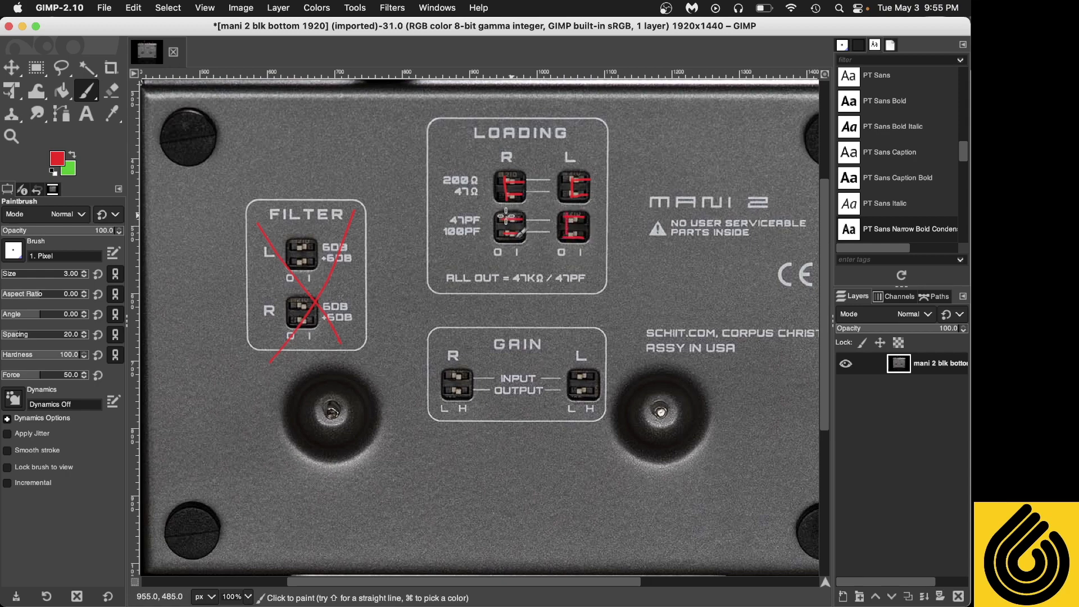
{"action": "left_click_drag", "start_coordinate": [505, 218], "coordinate": [505, 245]}
{"action": "left_click", "coordinate": [73, 156]}
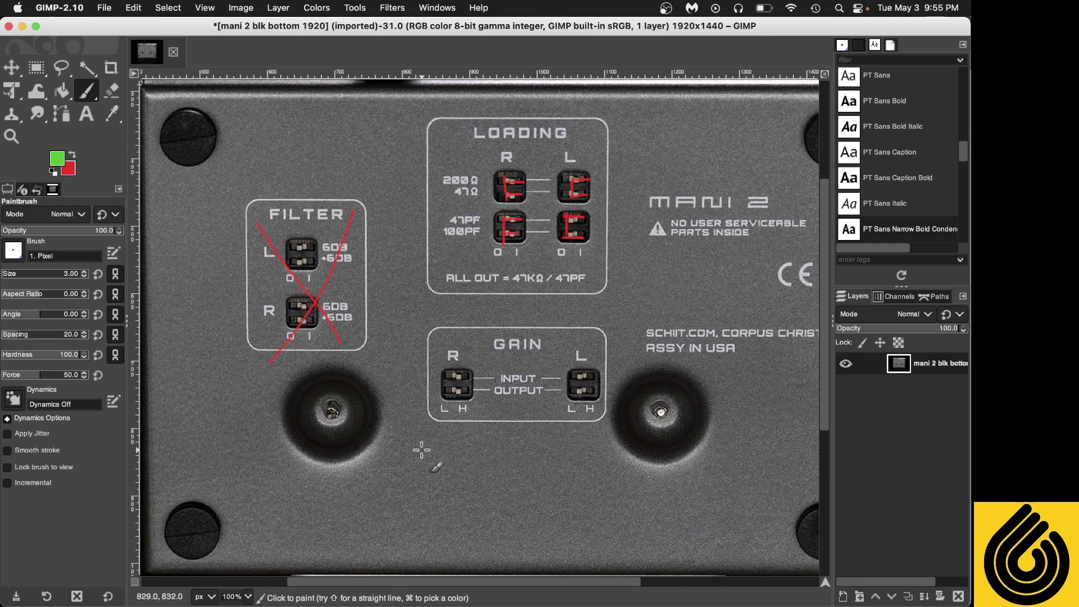
Compare the 42dB, 48dB and 60dB gain figures in the Mani 2 manual PDF, then return to GIMP.
{"action": "left_click", "coordinate": [583, 576]}
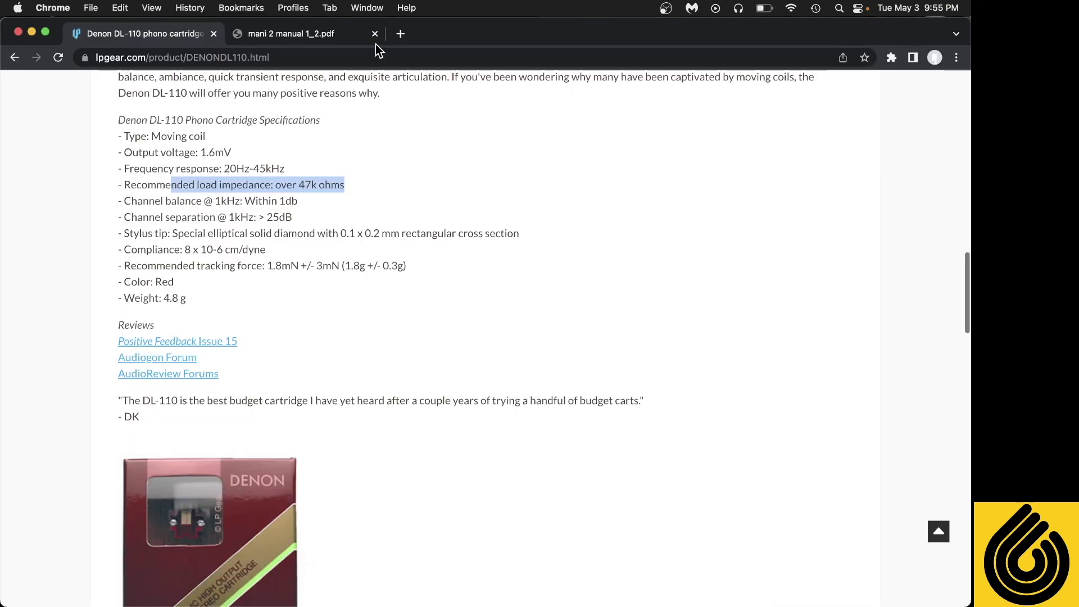
{"action": "left_click", "coordinate": [325, 35]}
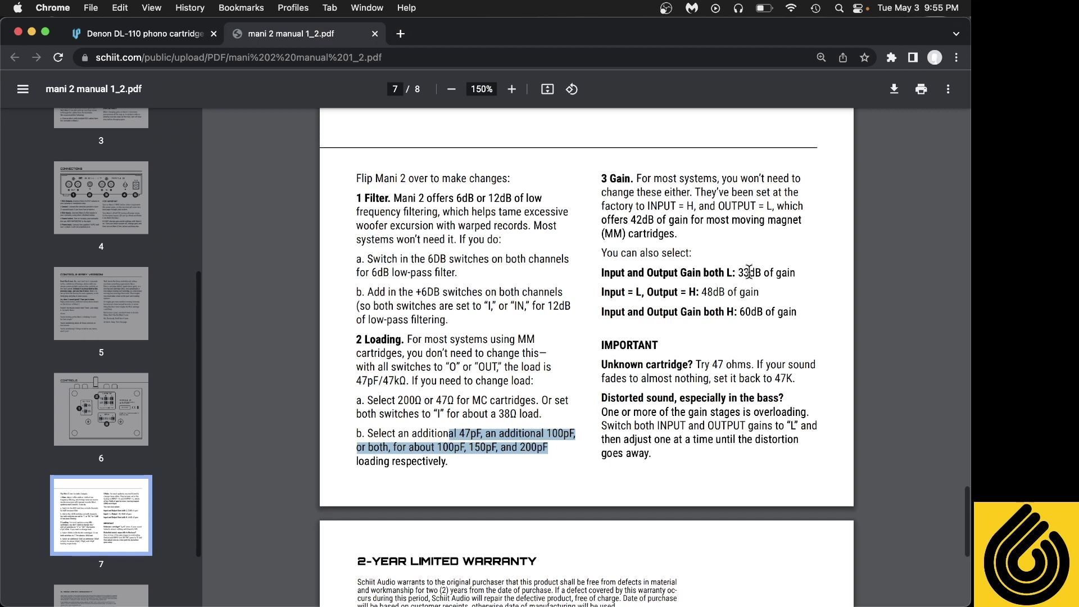
{"action": "double_click", "coordinate": [641, 219]}
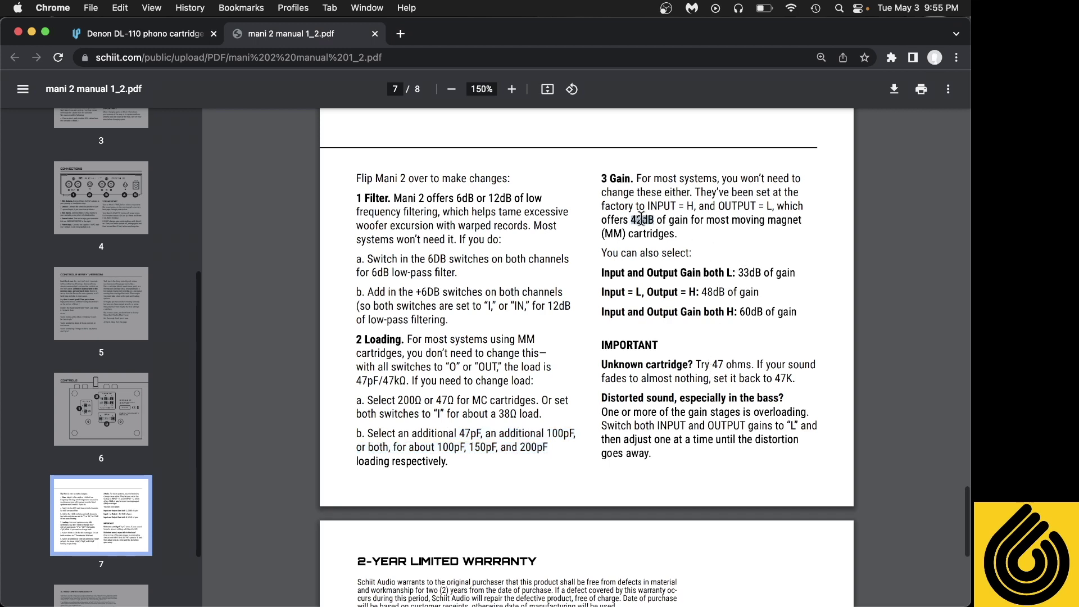
{"action": "double_click", "coordinate": [713, 292]}
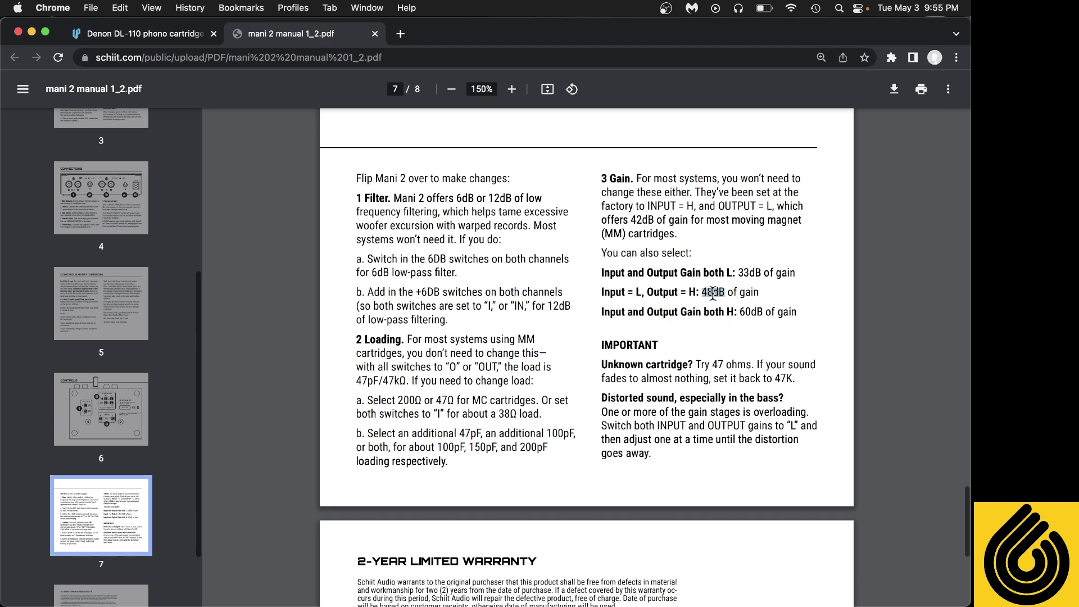
{"action": "double_click", "coordinate": [747, 312]}
{"action": "double_click", "coordinate": [642, 219]}
{"action": "double_click", "coordinate": [748, 318]}
{"action": "double_click", "coordinate": [713, 295]}
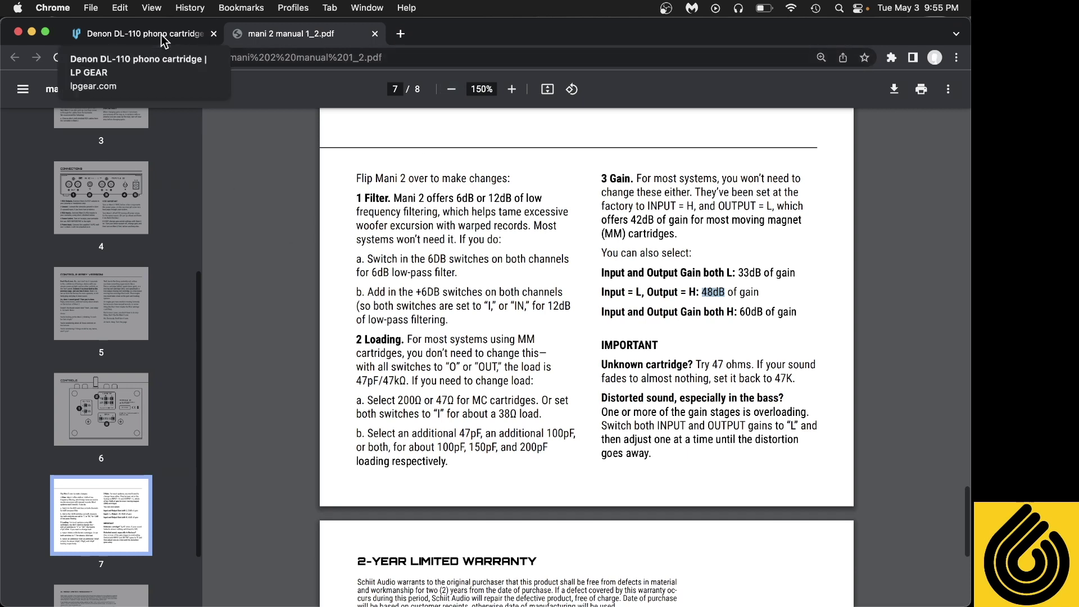
{"action": "mouse_move", "coordinate": [585, 584]}
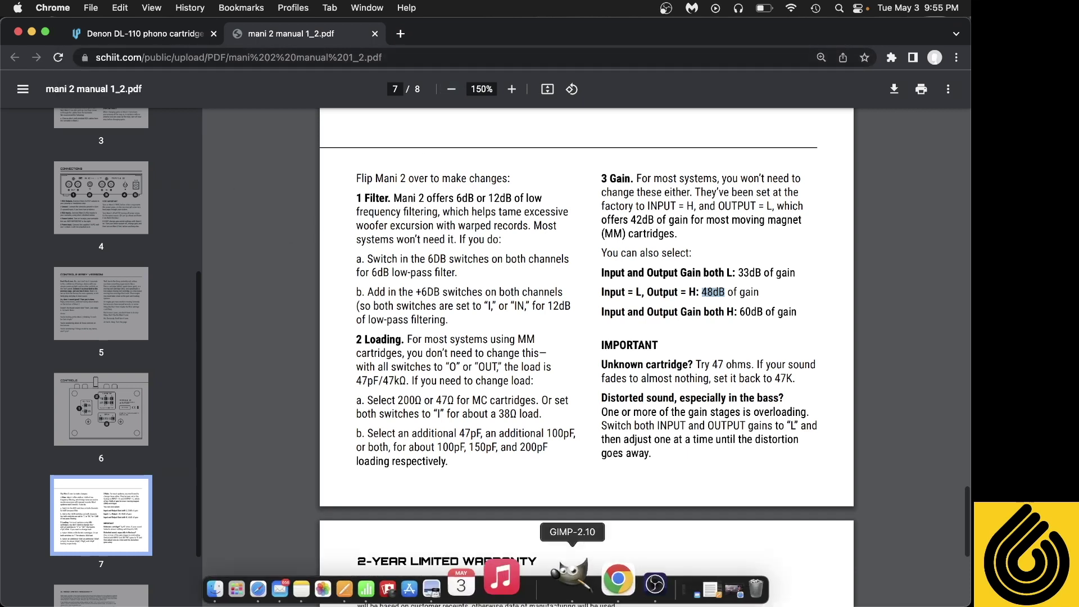
{"action": "left_click", "coordinate": [561, 579]}
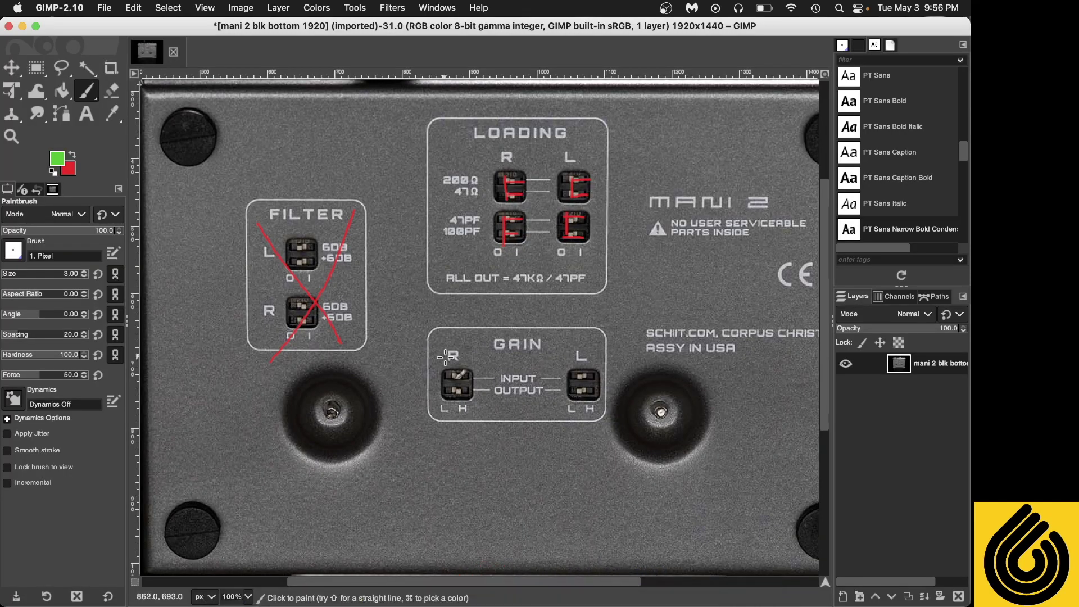
Paint green marks on the R and L GAIN switches and red strokes across their tops.
{"action": "left_click_drag", "start_coordinate": [453, 390], "coordinate": [469, 391]}
{"action": "left_click_drag", "start_coordinate": [574, 392], "coordinate": [596, 392]}
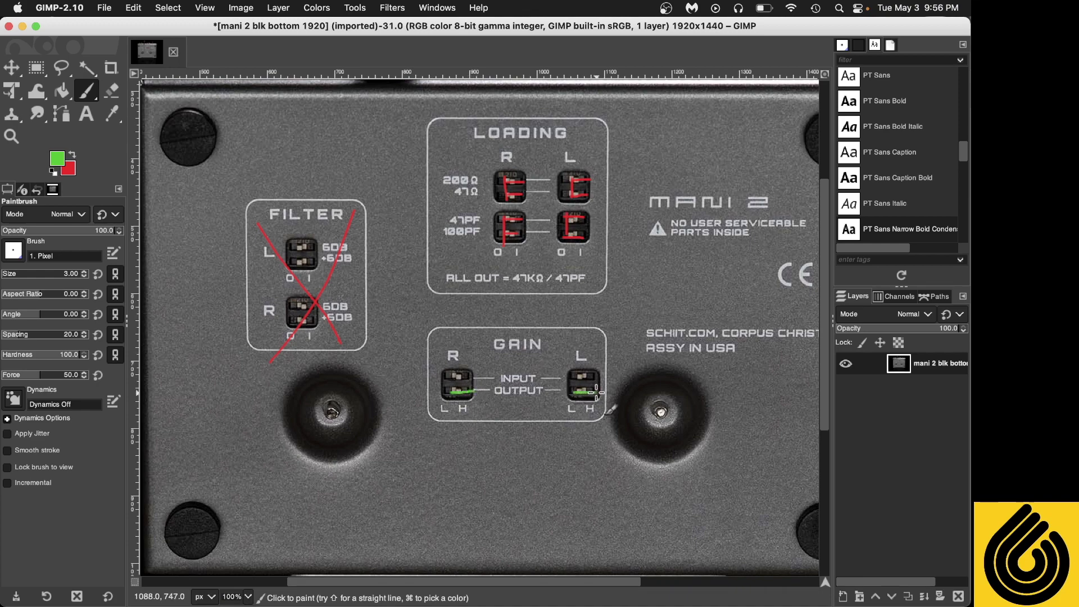
{"action": "left_click", "coordinate": [72, 155]}
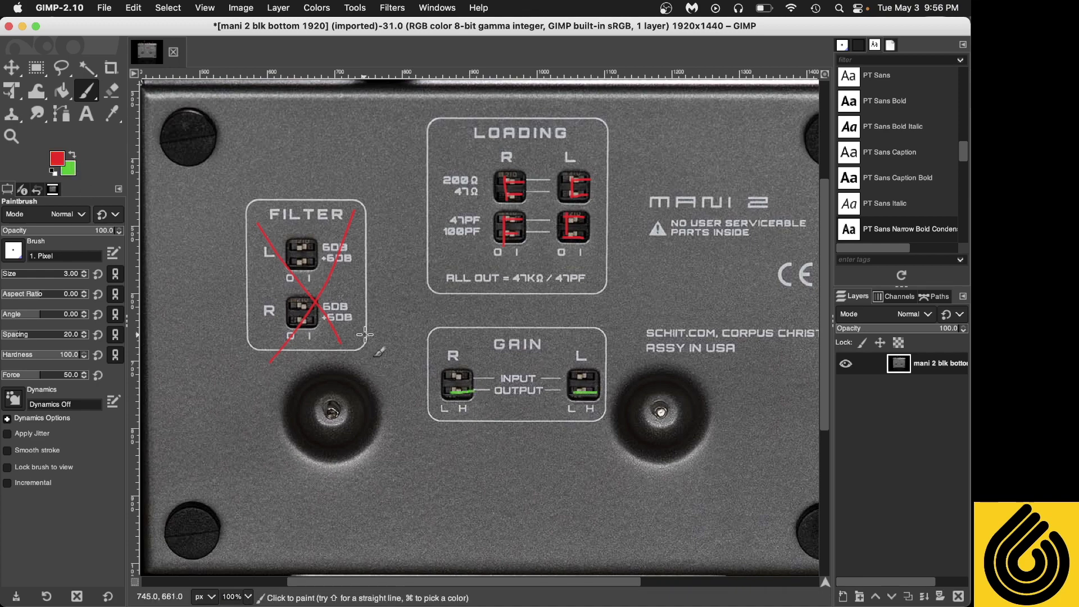
{"action": "left_click_drag", "start_coordinate": [447, 374], "coordinate": [471, 375]}
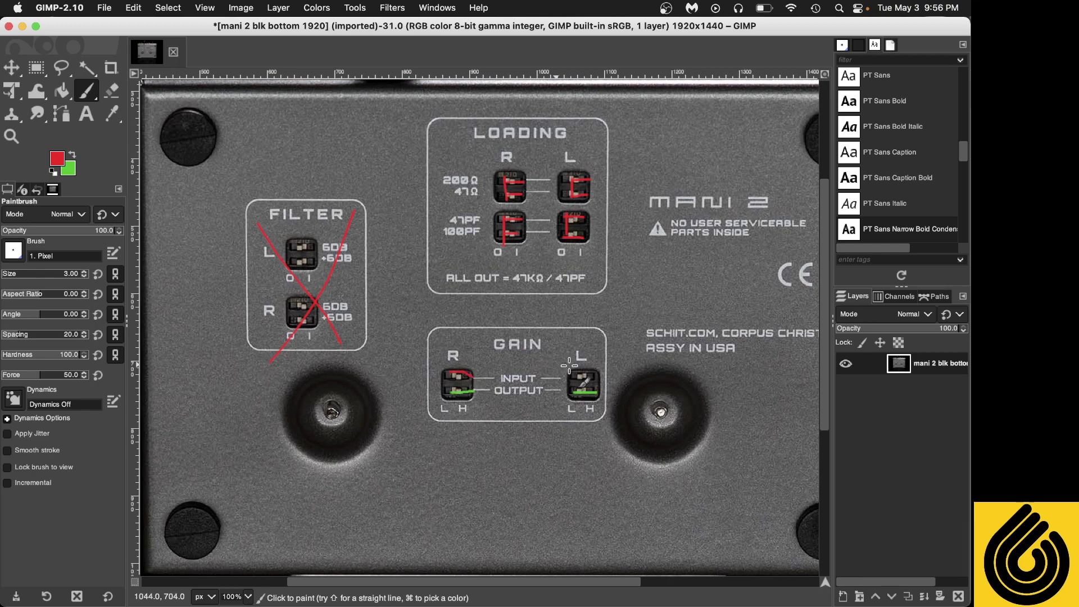
{"action": "left_click_drag", "start_coordinate": [571, 373], "coordinate": [596, 374]}
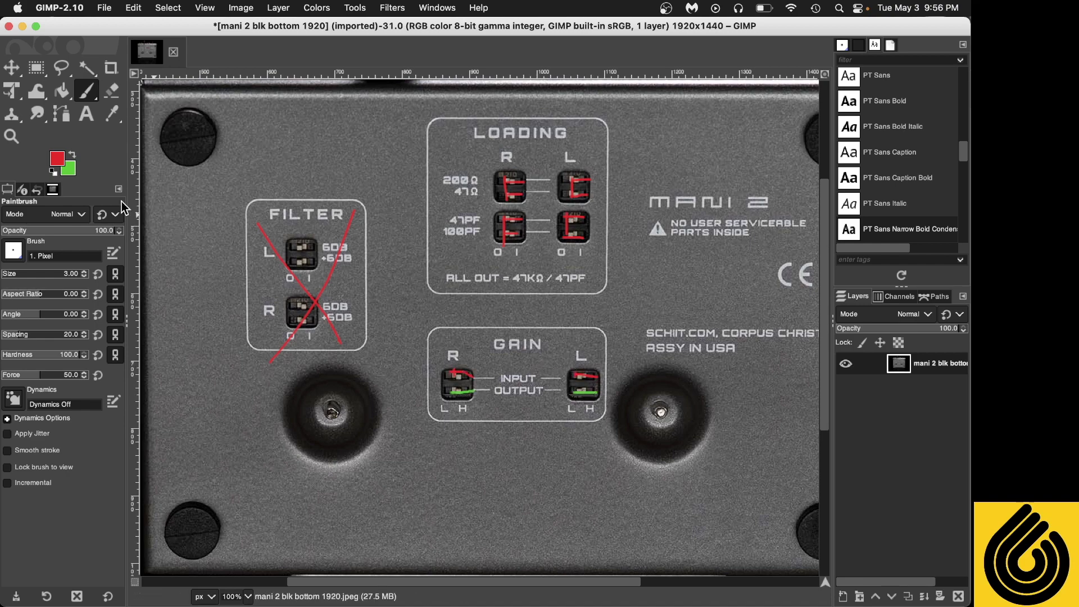
Add green vertical marks on both R and L GAIN switches.
{"action": "left_click", "coordinate": [72, 154]}
{"action": "left_click_drag", "start_coordinate": [470, 388], "coordinate": [470, 402]}
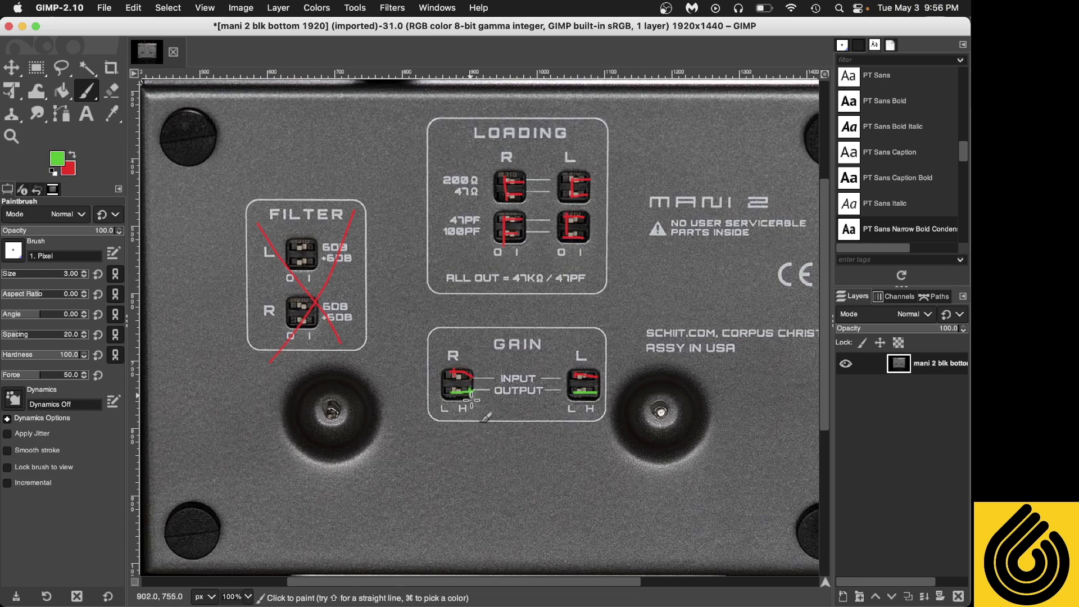
{"action": "left_click_drag", "start_coordinate": [597, 387], "coordinate": [597, 404]}
{"action": "mouse_move", "coordinate": [240, 605]}
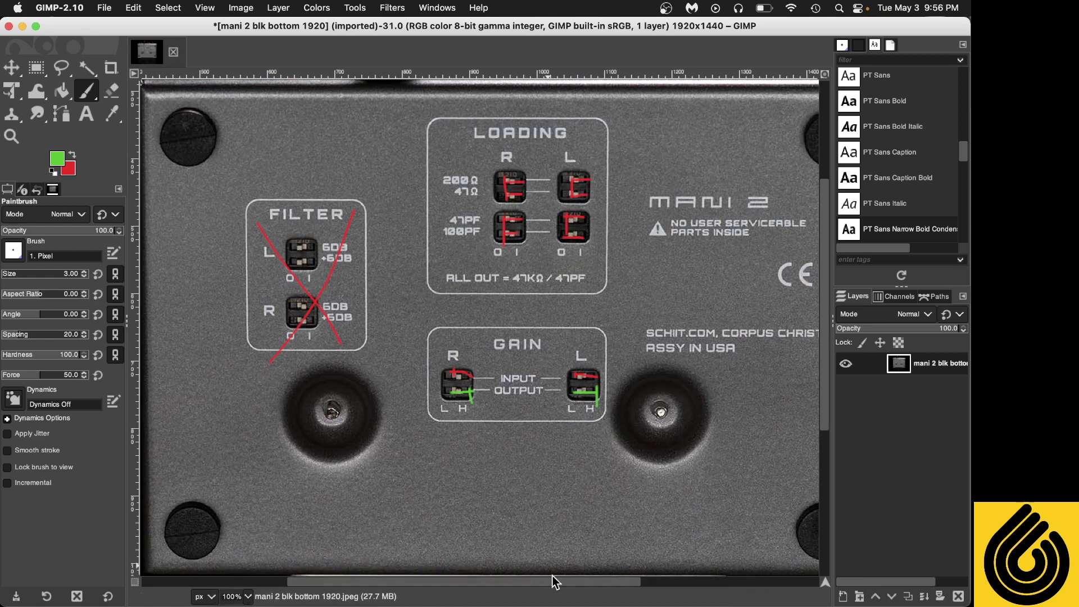
{"action": "mouse_move", "coordinate": [563, 605]}
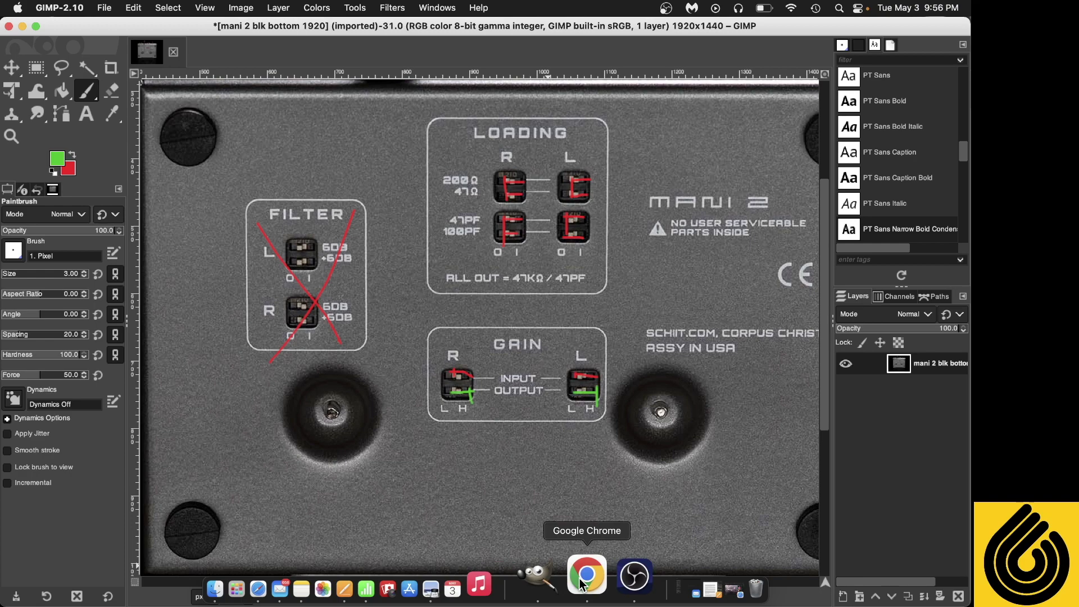
Change the Google search from Denon DL-110 to 'denon dl-103' and run it.
{"action": "left_click", "coordinate": [583, 584]}
{"action": "left_click", "coordinate": [160, 33]}
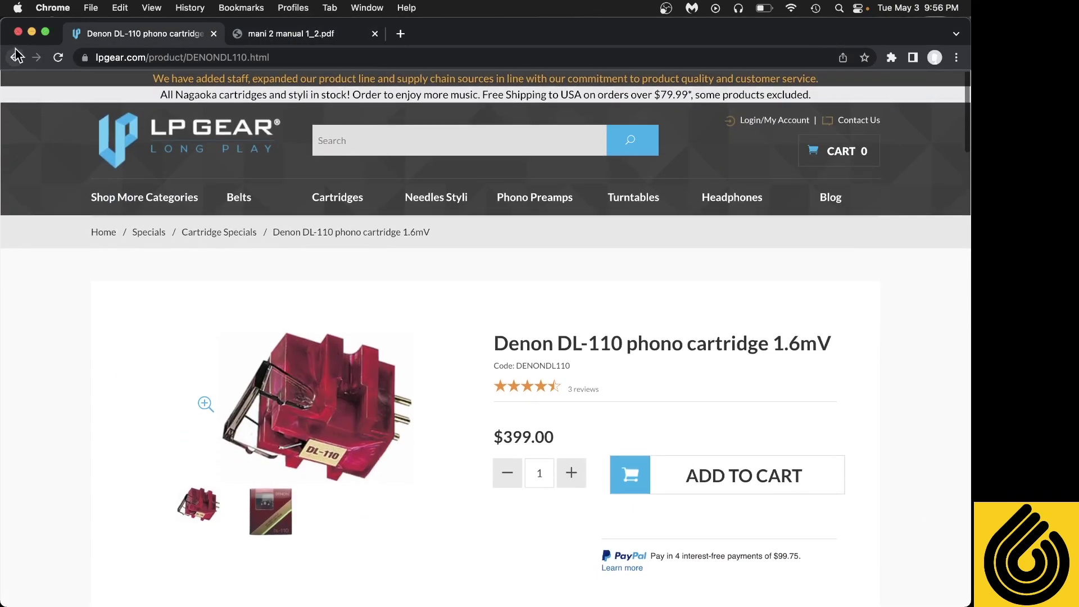
{"action": "left_click", "coordinate": [16, 57]}
{"action": "double_click", "coordinate": [194, 87]}
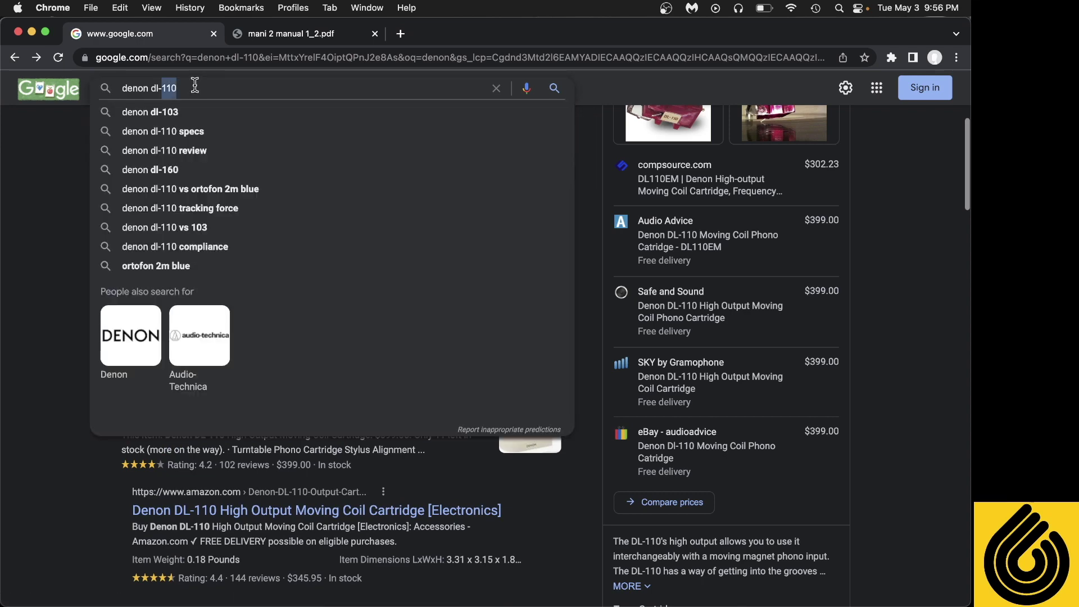
{"action": "type", "text": "103"}
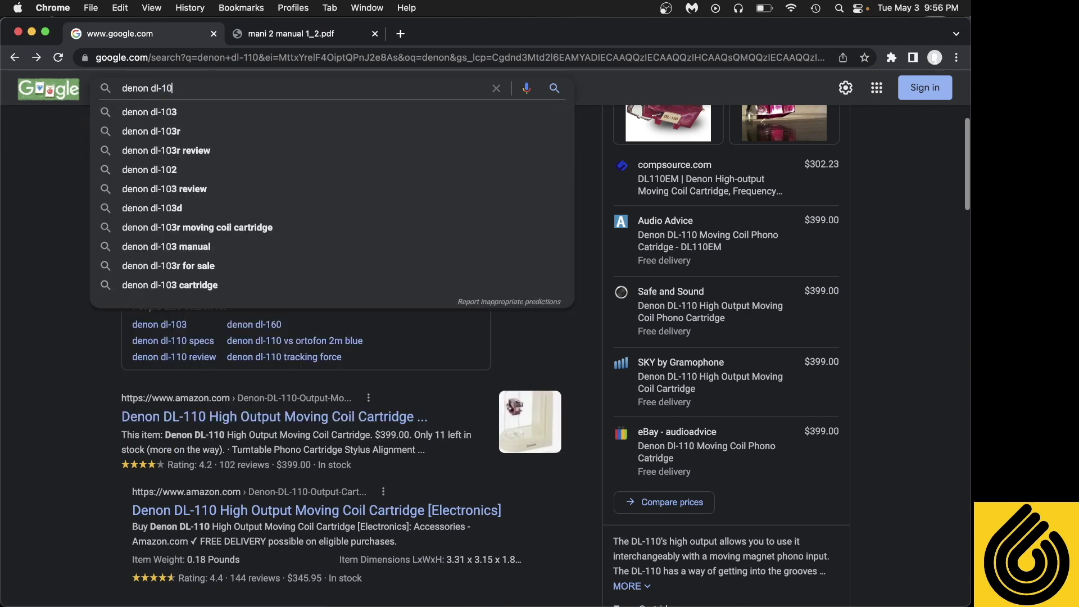
{"action": "key", "text": "Return"}
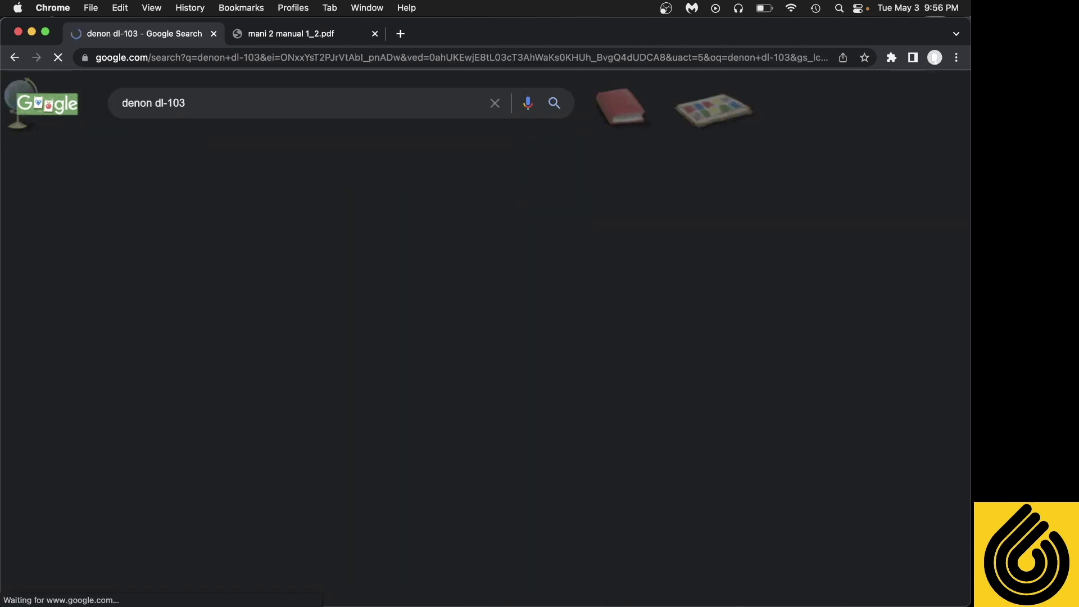
Scroll the results and open the LP Gear Denon DL-103 product page.
{"action": "mouse_move", "coordinate": [166, 360]}
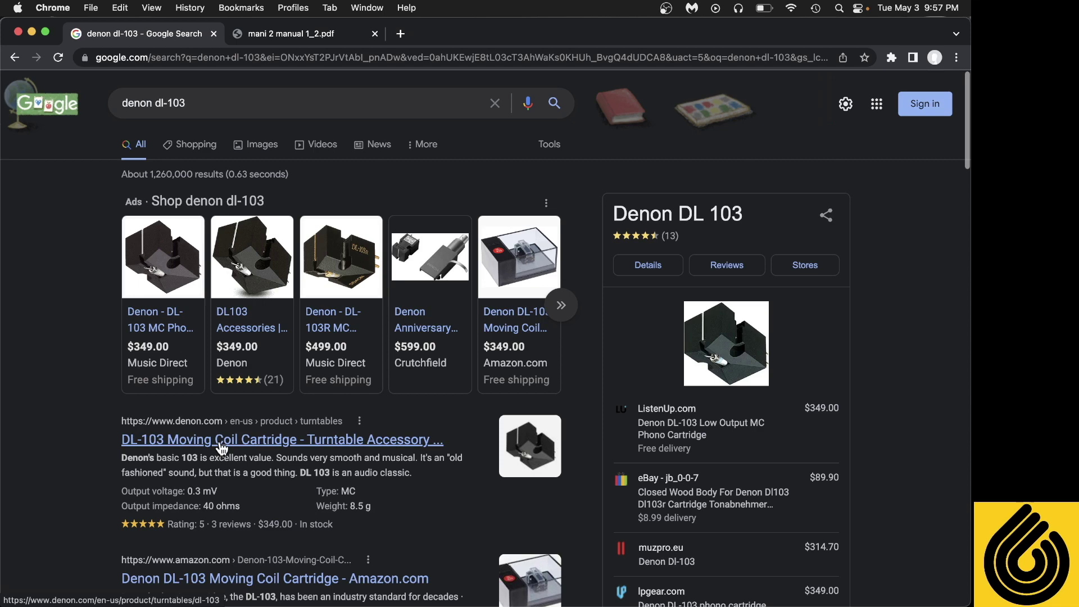
{"action": "scroll", "coordinate": [221, 448], "scroll_direction": "down", "scroll_amount": 2}
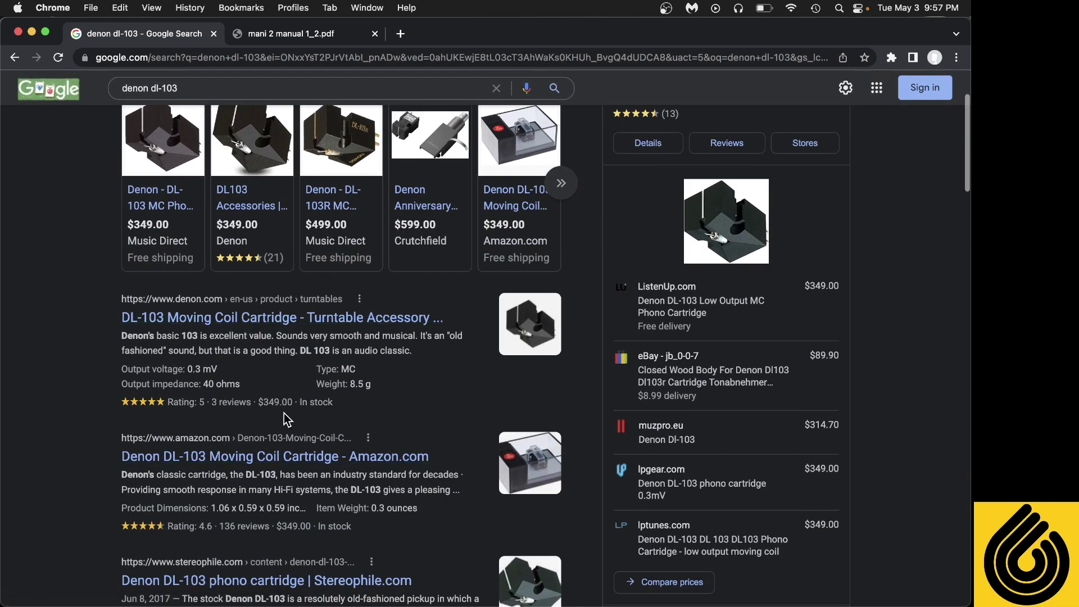
{"action": "scroll", "coordinate": [219, 460], "scroll_direction": "down", "scroll_amount": 7}
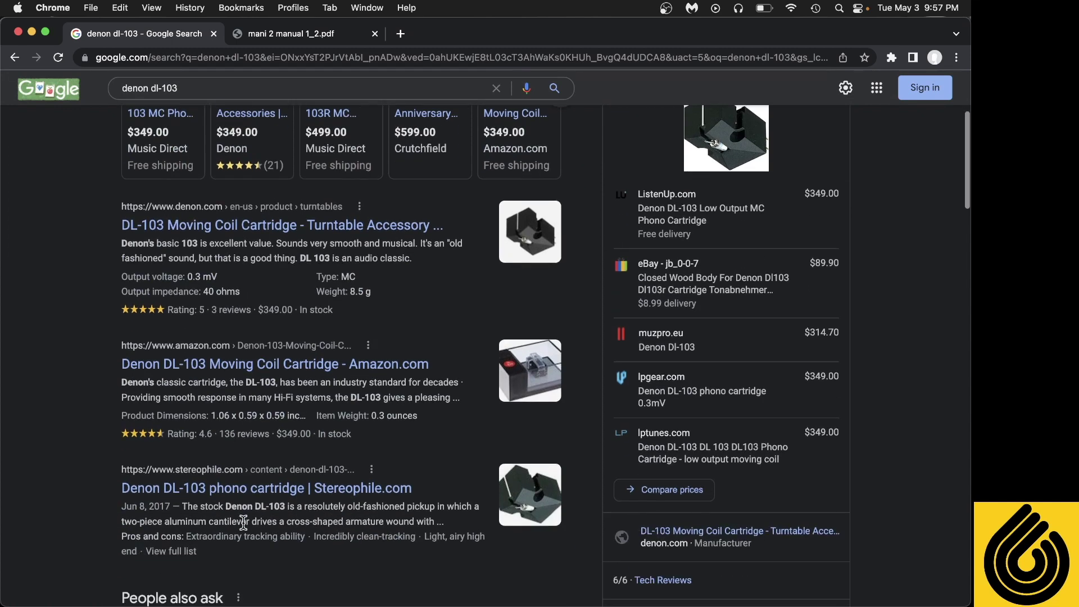
{"action": "scroll", "coordinate": [245, 529], "scroll_direction": "down", "scroll_amount": 4}
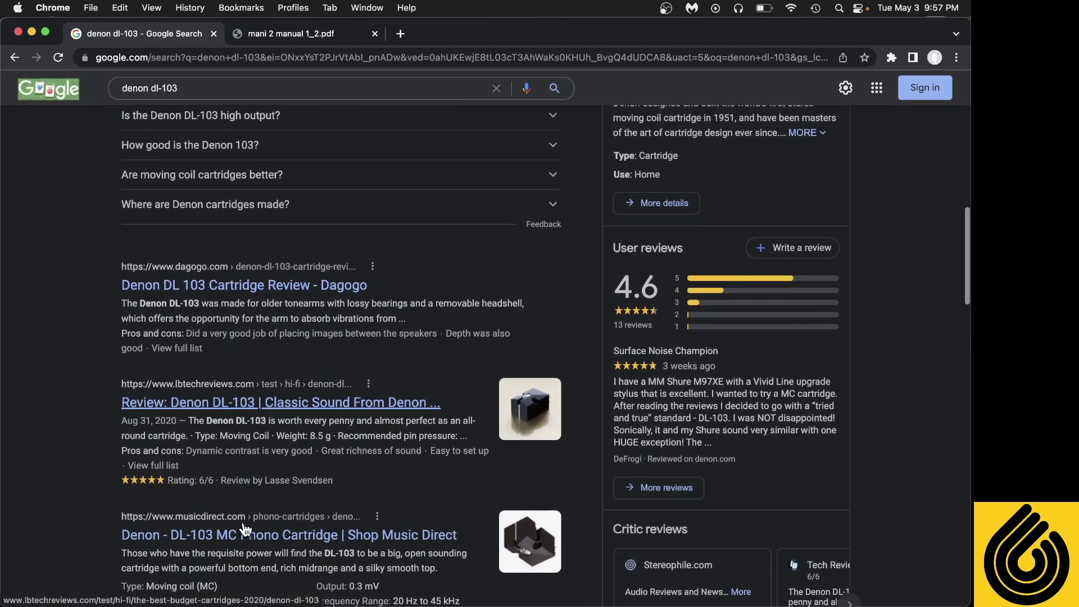
{"action": "scroll", "coordinate": [246, 530], "scroll_direction": "down", "scroll_amount": 6}
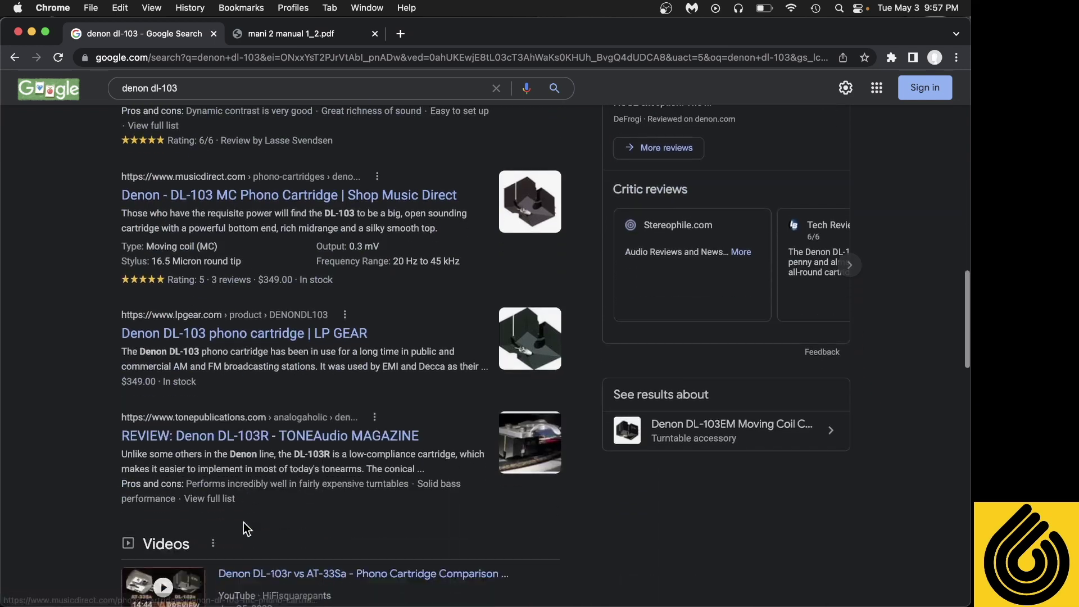
{"action": "left_click", "coordinate": [314, 309]}
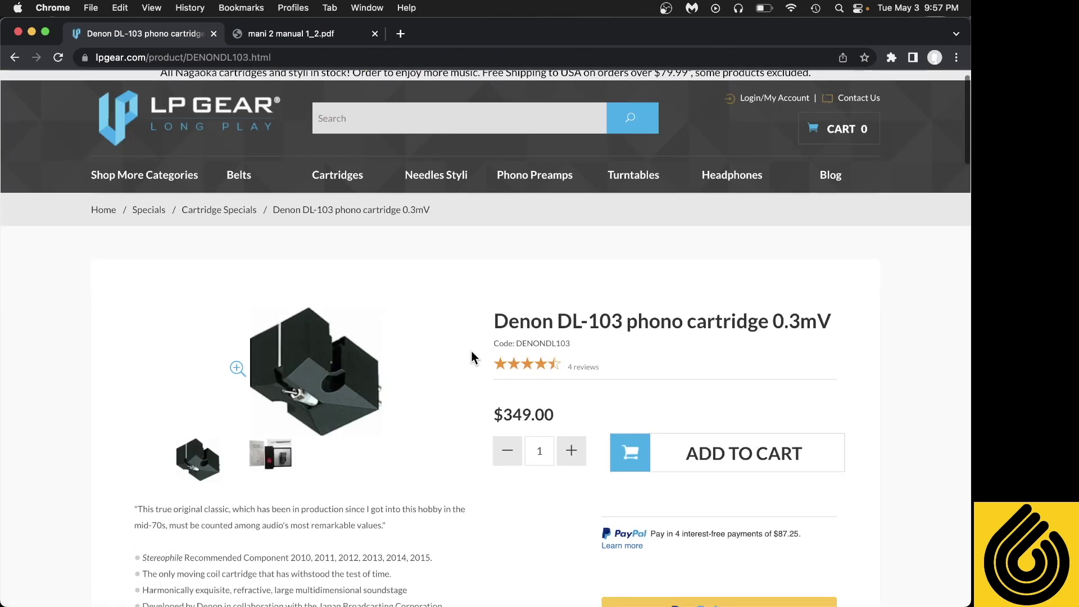
Scroll to the DL-103 specifications and highlight the 0.3mV output and recommended load resistance.
{"action": "scroll", "coordinate": [472, 353], "scroll_direction": "down", "scroll_amount": 5}
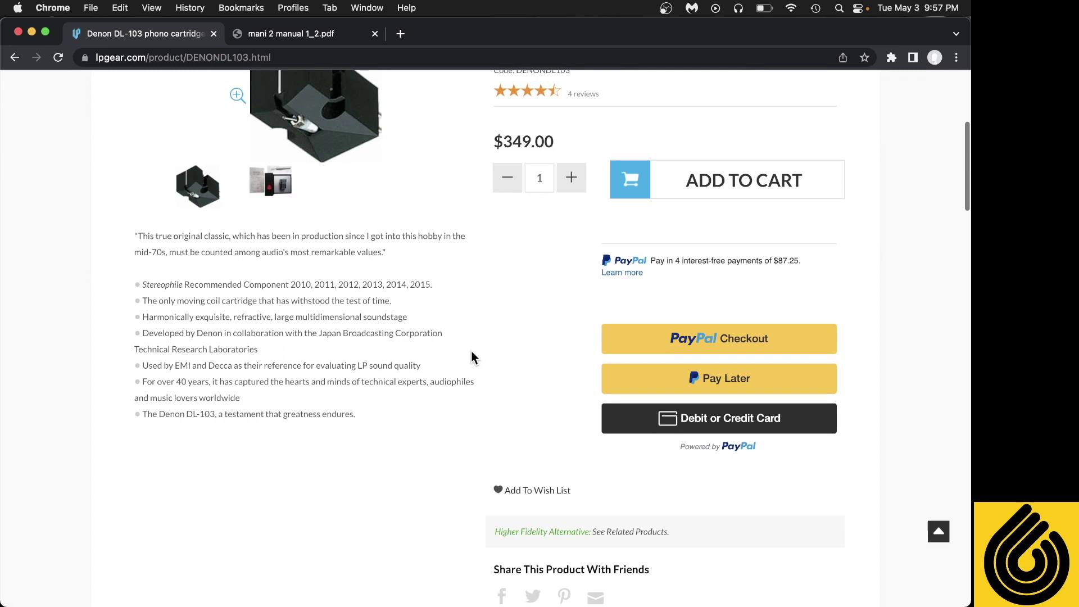
{"action": "scroll", "coordinate": [471, 351], "scroll_direction": "down", "scroll_amount": 1}
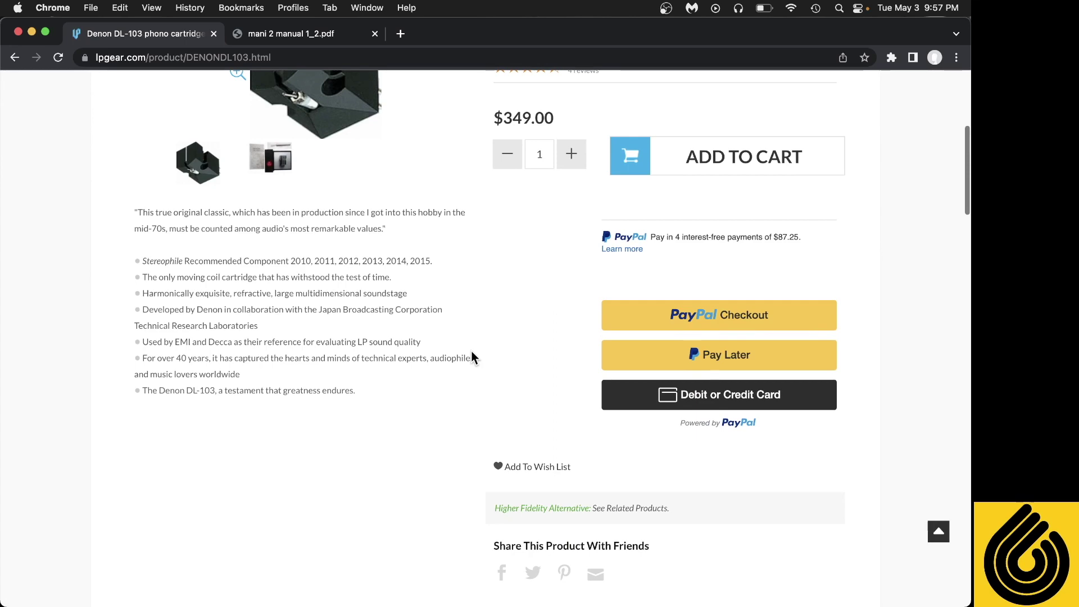
{"action": "scroll", "coordinate": [335, 281], "scroll_direction": "up", "scroll_amount": 5}
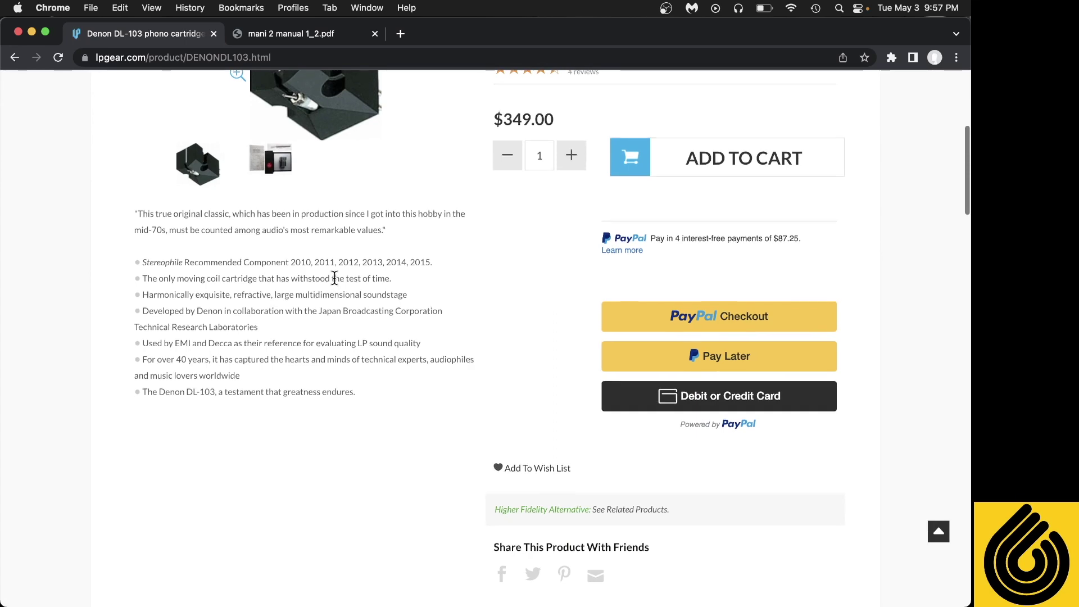
{"action": "scroll", "coordinate": [335, 278], "scroll_direction": "up", "scroll_amount": 3}
{"action": "scroll", "coordinate": [335, 277], "scroll_direction": "down", "scroll_amount": 15}
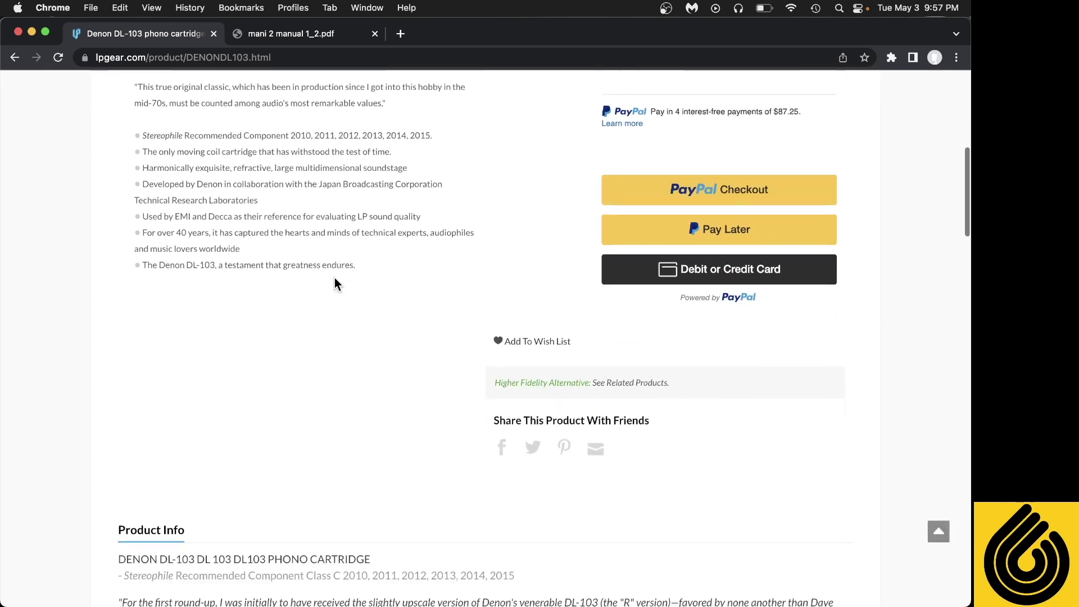
{"action": "scroll", "coordinate": [335, 277], "scroll_direction": "down", "scroll_amount": 10}
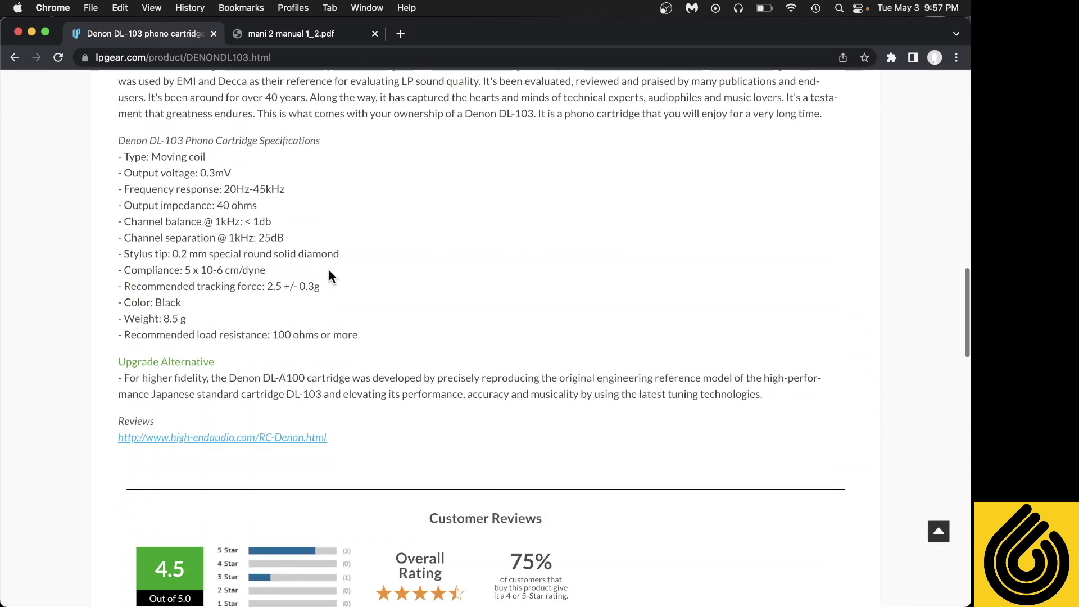
{"action": "left_click_drag", "start_coordinate": [231, 173], "coordinate": [208, 170]}
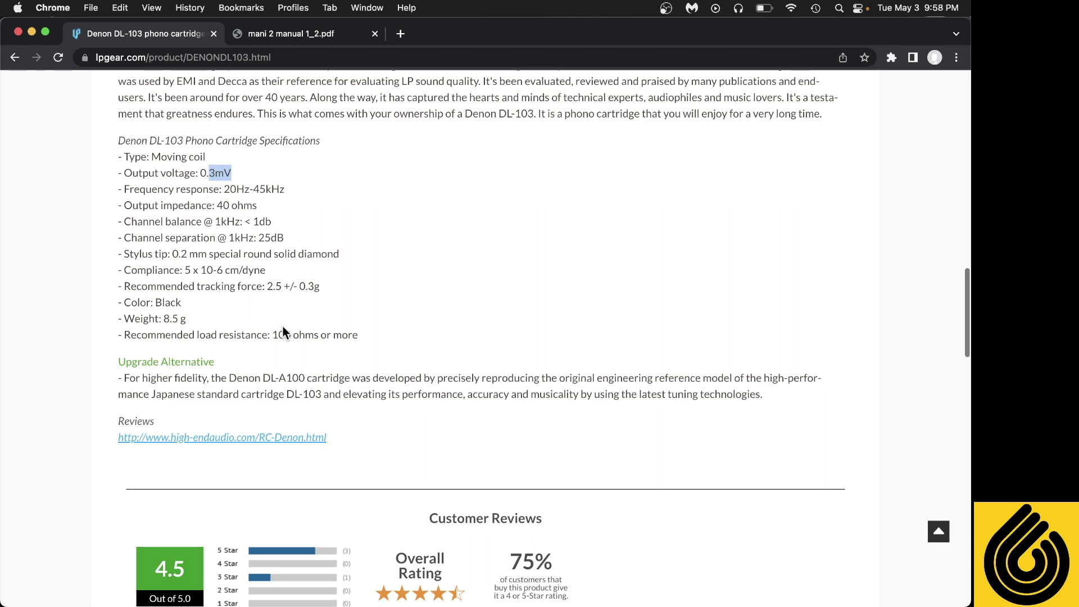
{"action": "left_click_drag", "start_coordinate": [363, 337], "coordinate": [252, 336]}
{"action": "left_click", "coordinate": [126, 344]}
{"action": "left_click_drag", "start_coordinate": [360, 336], "coordinate": [122, 337]}
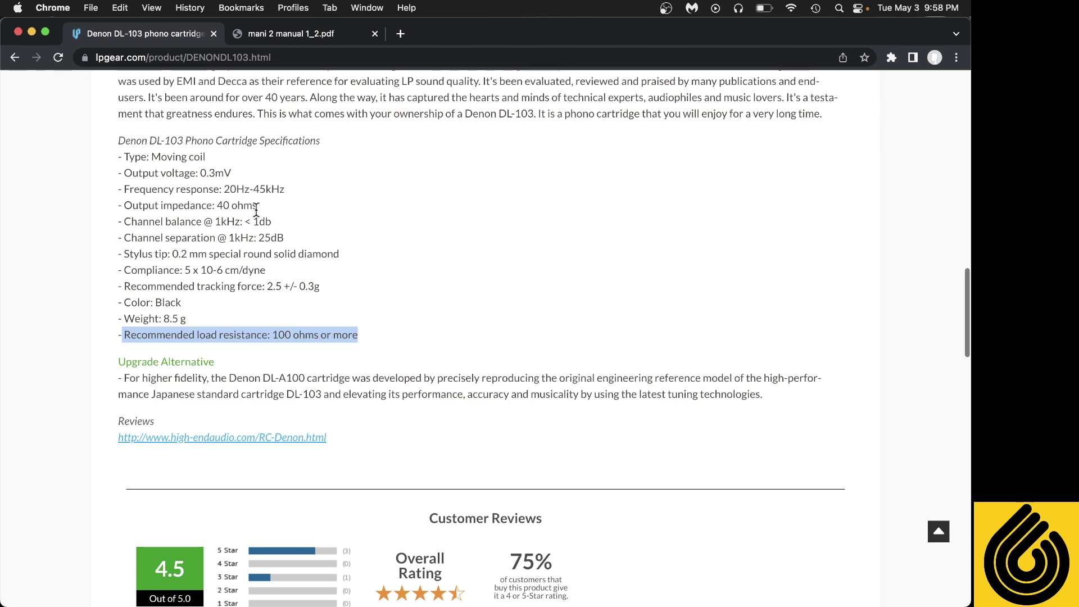
{"action": "double_click", "coordinate": [150, 206]}
{"action": "left_click_drag", "start_coordinate": [259, 207], "coordinate": [128, 198]}
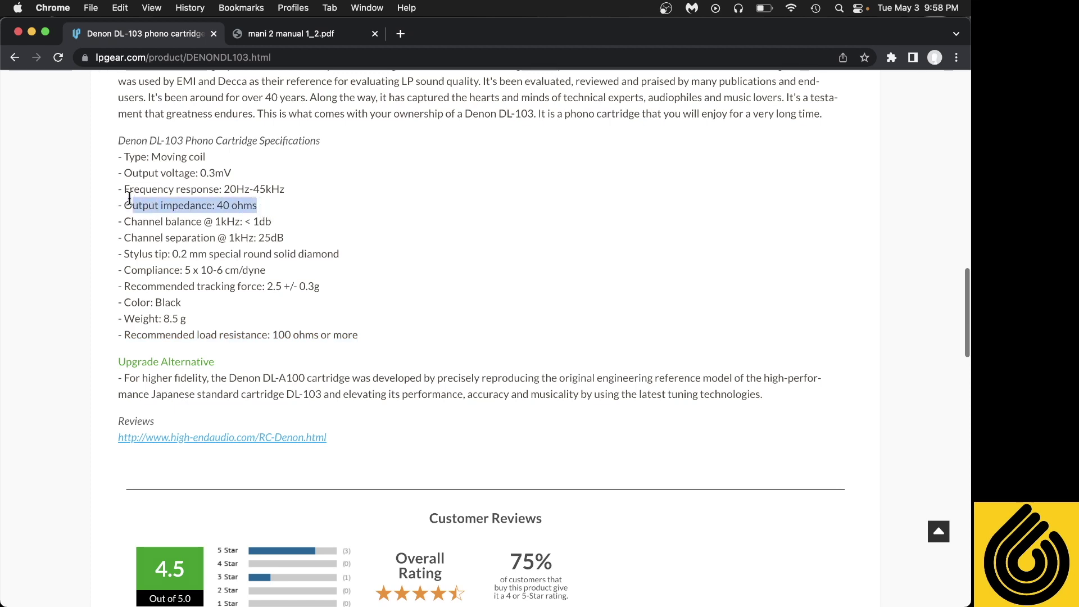
{"action": "double_click", "coordinate": [208, 335]}
{"action": "left_click", "coordinate": [254, 338]}
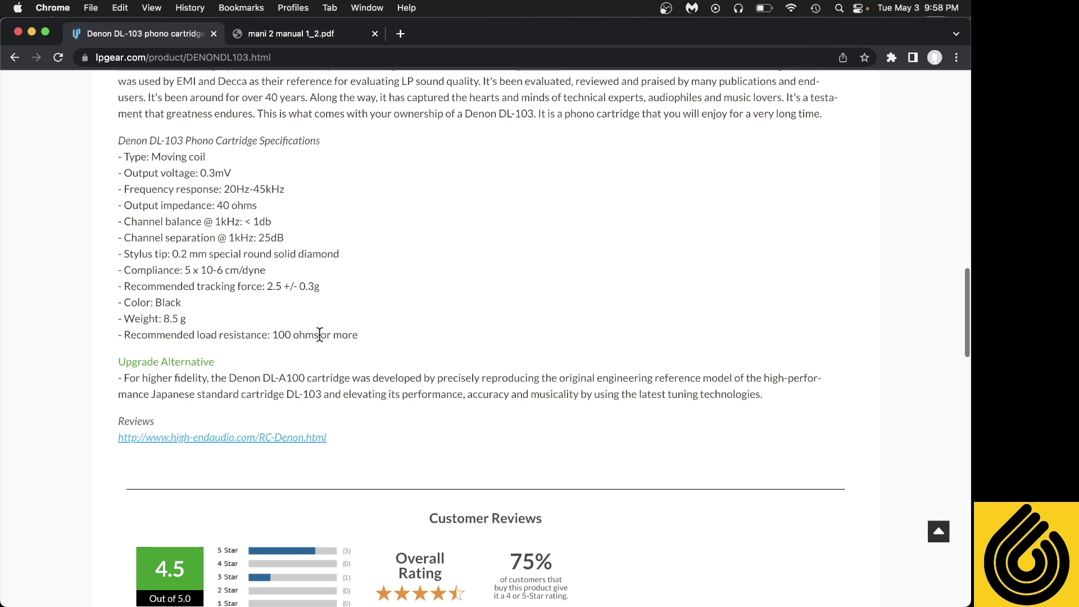
{"action": "left_click_drag", "start_coordinate": [319, 335], "coordinate": [275, 335]}
{"action": "double_click", "coordinate": [208, 335]}
{"action": "double_click", "coordinate": [160, 206]}
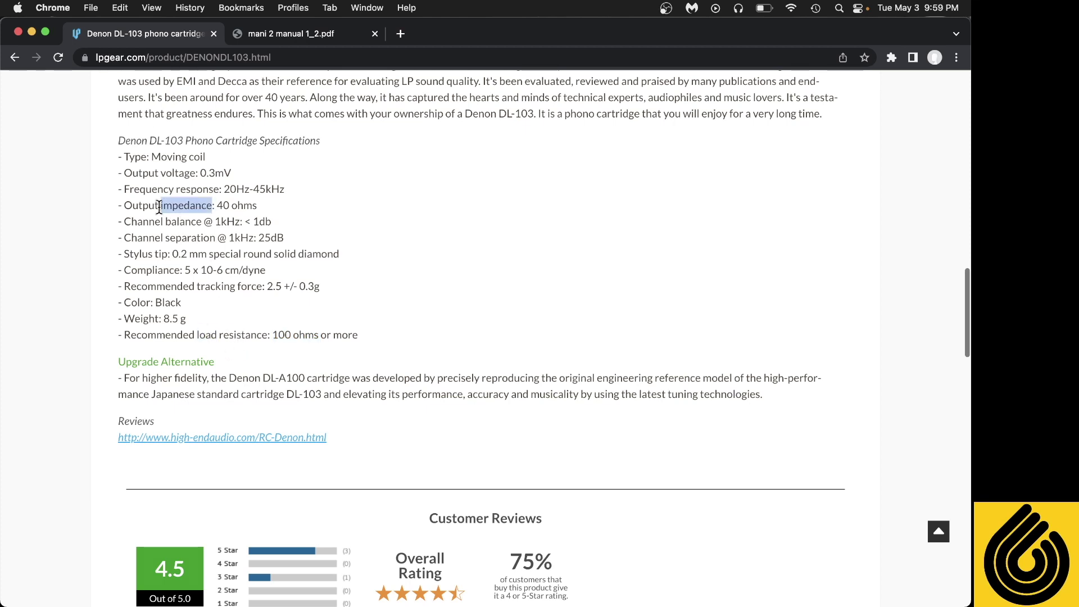
{"action": "left_click", "coordinate": [368, 319]}
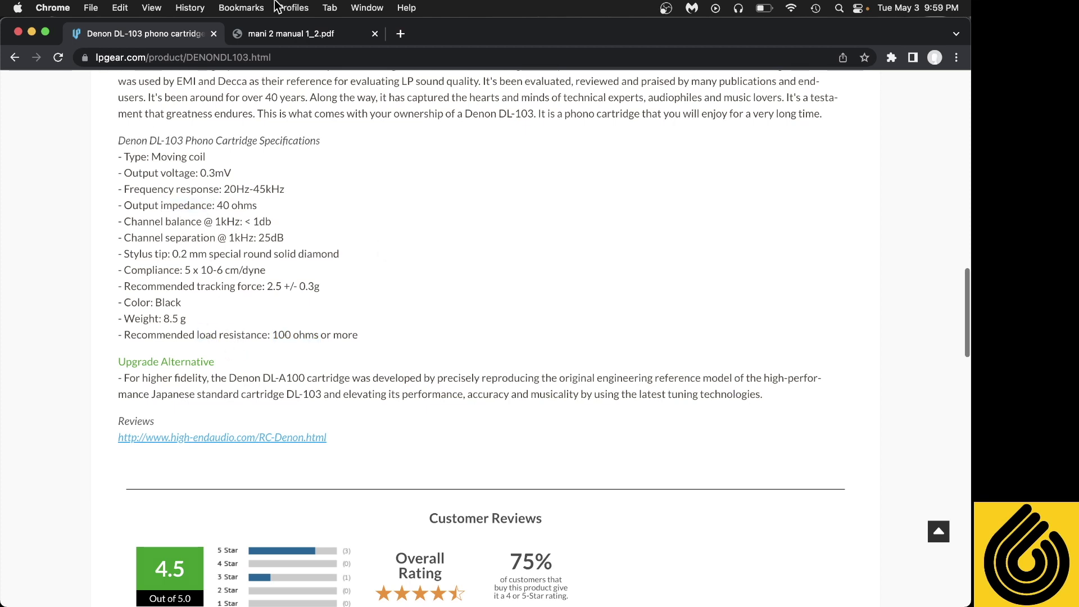
Check the 60dB gain and 200Ω loading options in the Mani 2 manual, then return to GIMP.
{"action": "left_click", "coordinate": [293, 29]}
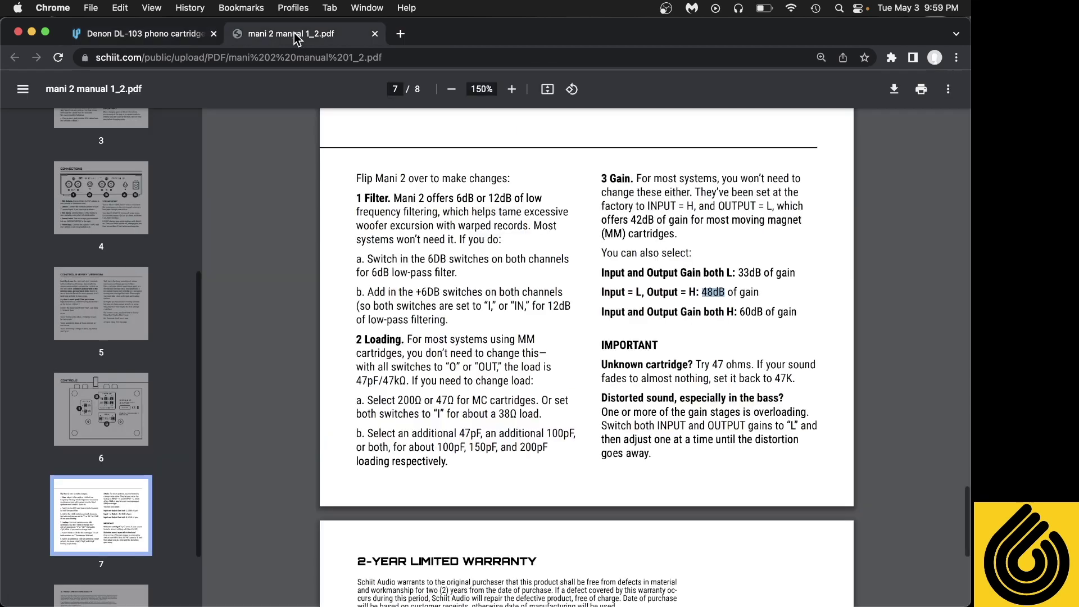
{"action": "double_click", "coordinate": [748, 312]}
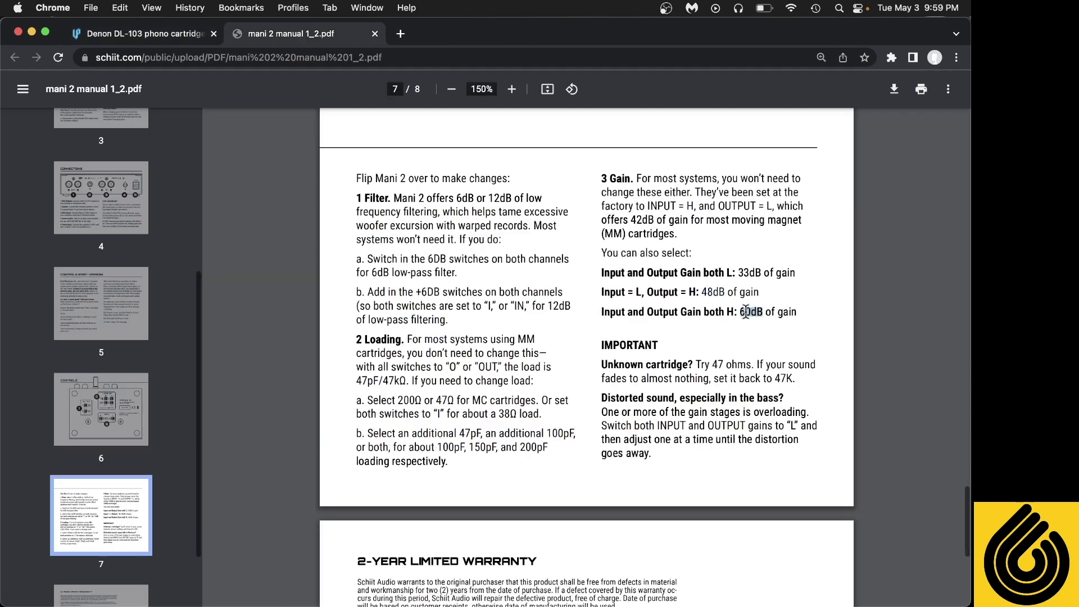
{"action": "double_click", "coordinate": [409, 401]}
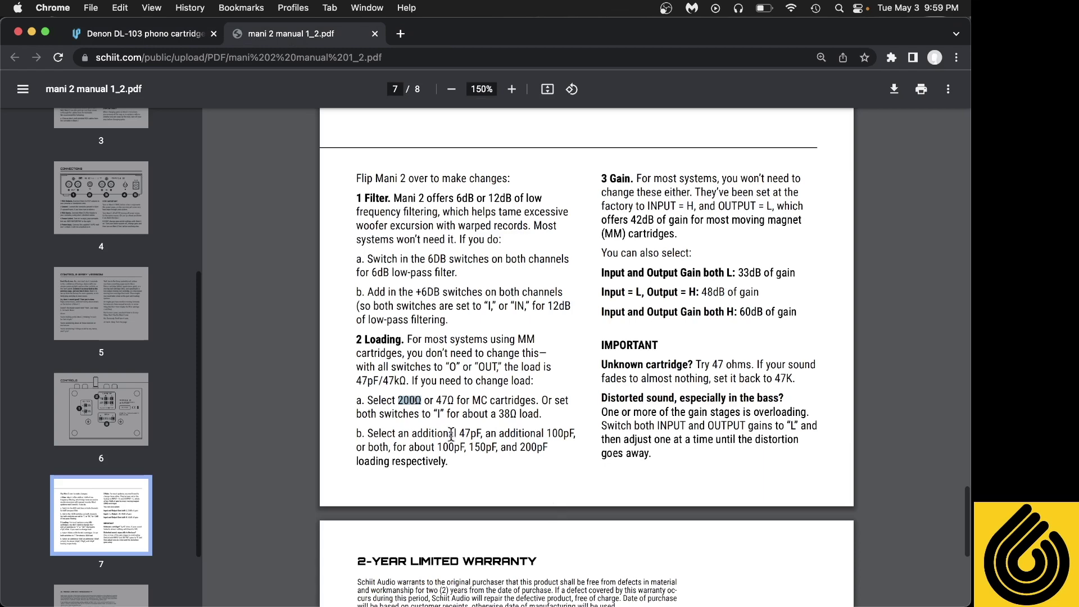
{"action": "mouse_move", "coordinate": [559, 576]}
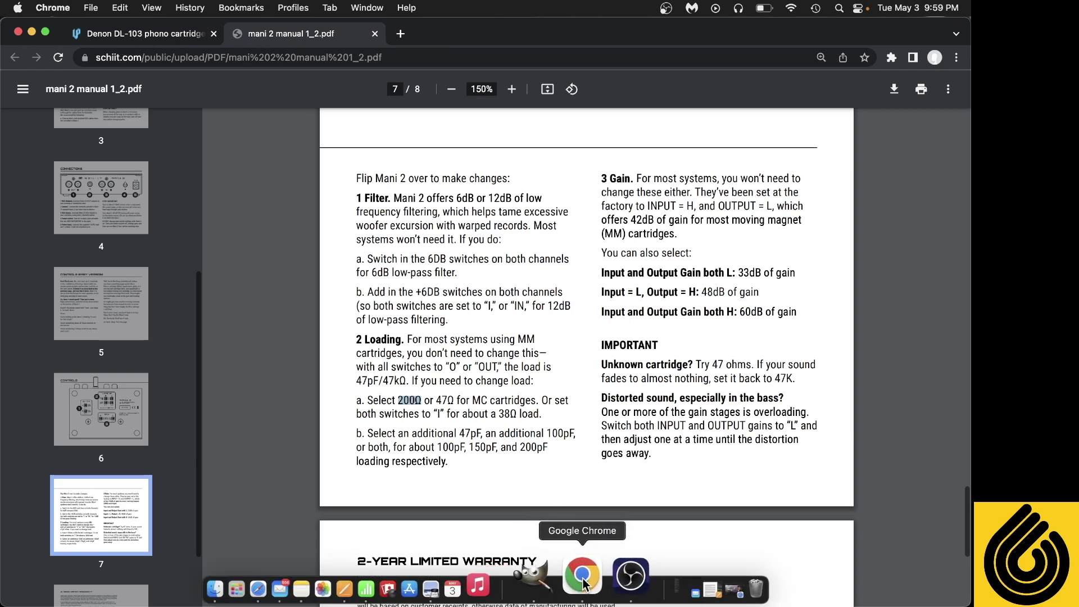
{"action": "left_click", "coordinate": [565, 579]}
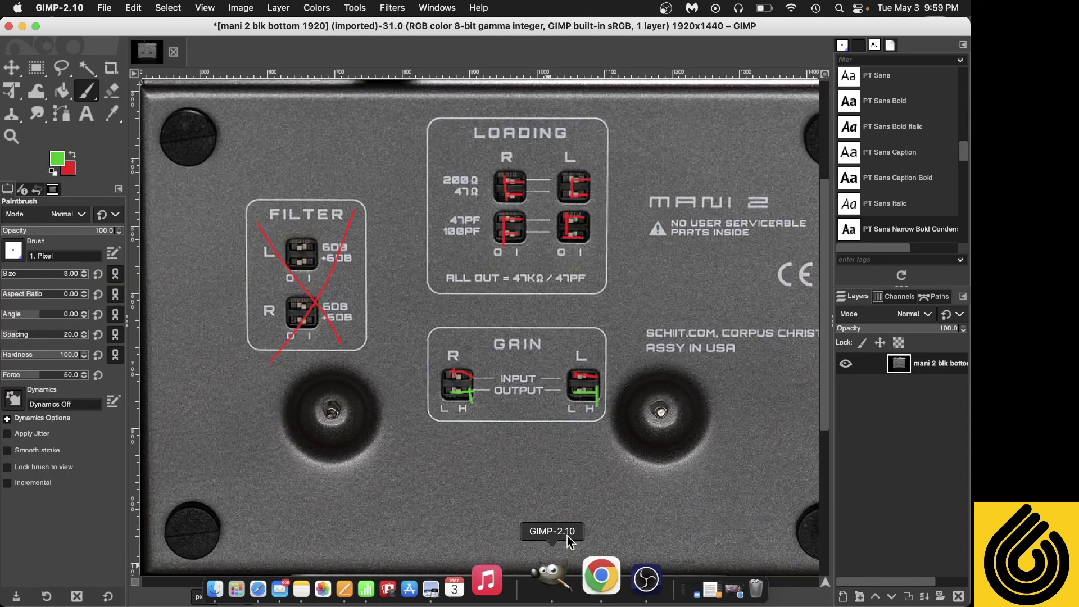
Undo the three earlier stroke sets and paint green across the top LOADING switches.
{"action": "key", "text": "super+z"}
{"action": "key", "text": "super+z"}
{"action": "key", "text": "super+z"}
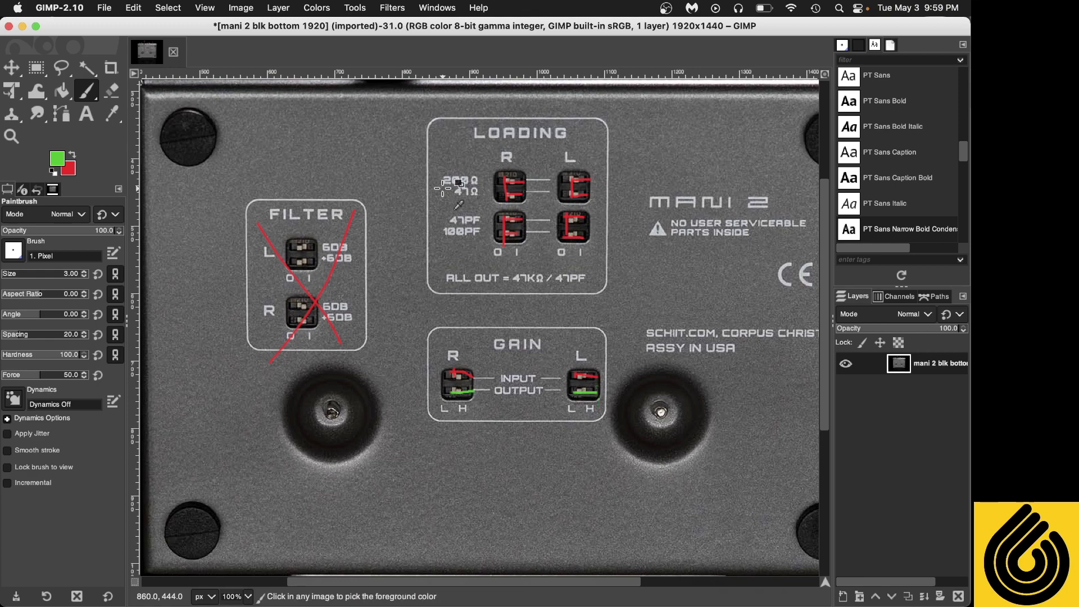
{"action": "key", "text": "super+z"}
{"action": "key", "text": "super+z"}
{"action": "key", "text": "super+z"}
{"action": "key", "text": "super+z"}
{"action": "key", "text": "super+z"}
{"action": "key", "text": "super+z"}
{"action": "key", "text": "super+z"}
{"action": "key", "text": "super+z"}
{"action": "key", "text": "super+z"}
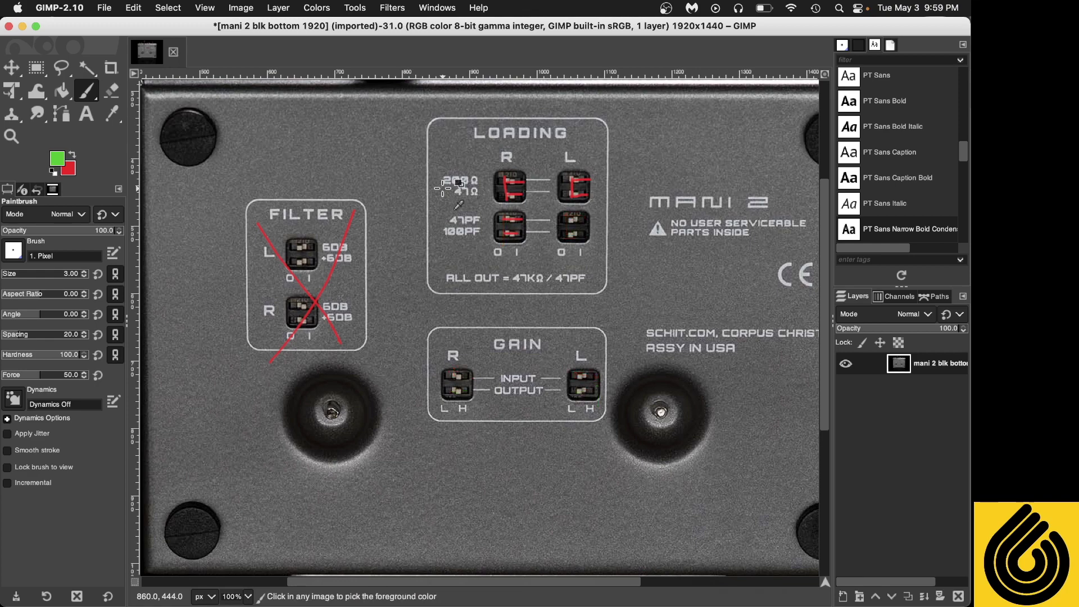
{"action": "key", "text": "super+z"}
{"action": "key", "text": "super+z"}
{"action": "key", "text": "super+z"}
{"action": "key", "text": "super+z"}
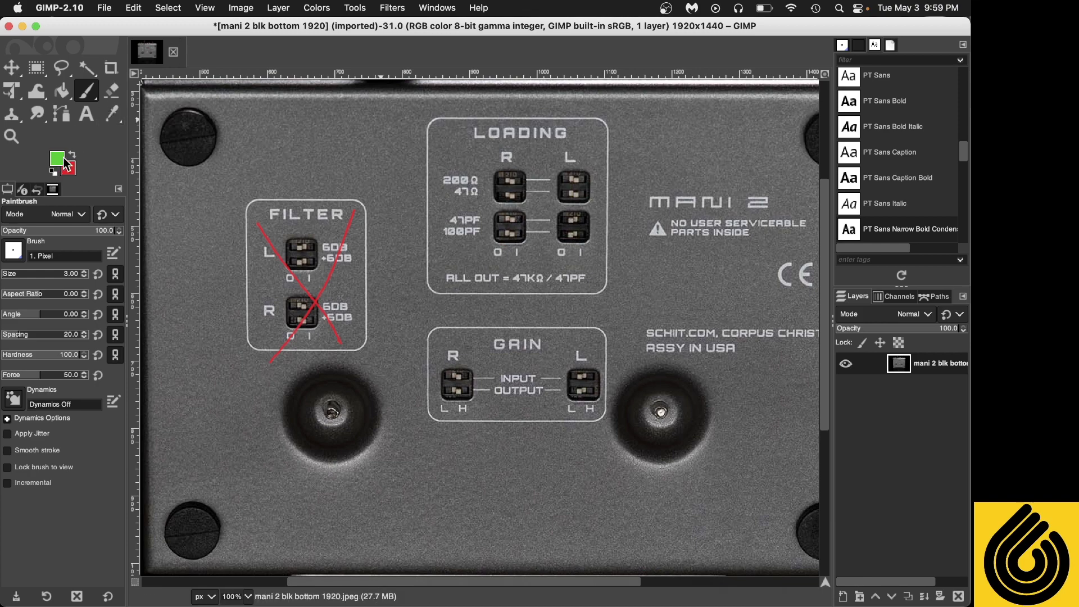
{"action": "left_click_drag", "start_coordinate": [499, 181], "coordinate": [586, 187]}
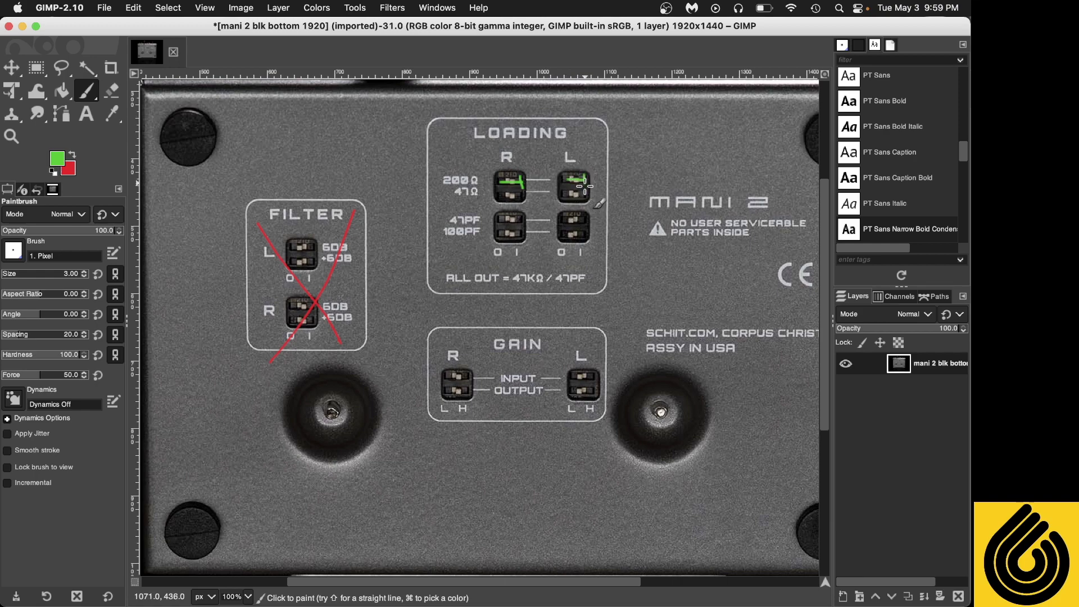
Strike the lower LOADING switches, including the 47PF/100PF switches, in red.
{"action": "left_click", "coordinate": [72, 154]}
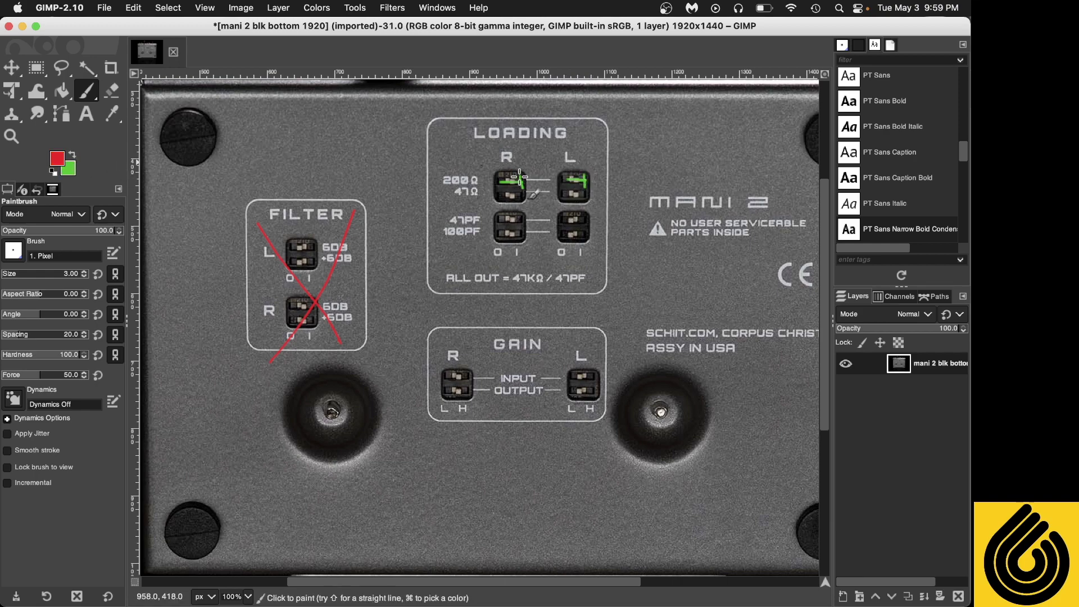
{"action": "left_click_drag", "start_coordinate": [500, 197], "coordinate": [595, 200]}
{"action": "left_click_drag", "start_coordinate": [498, 191], "coordinate": [499, 203]}
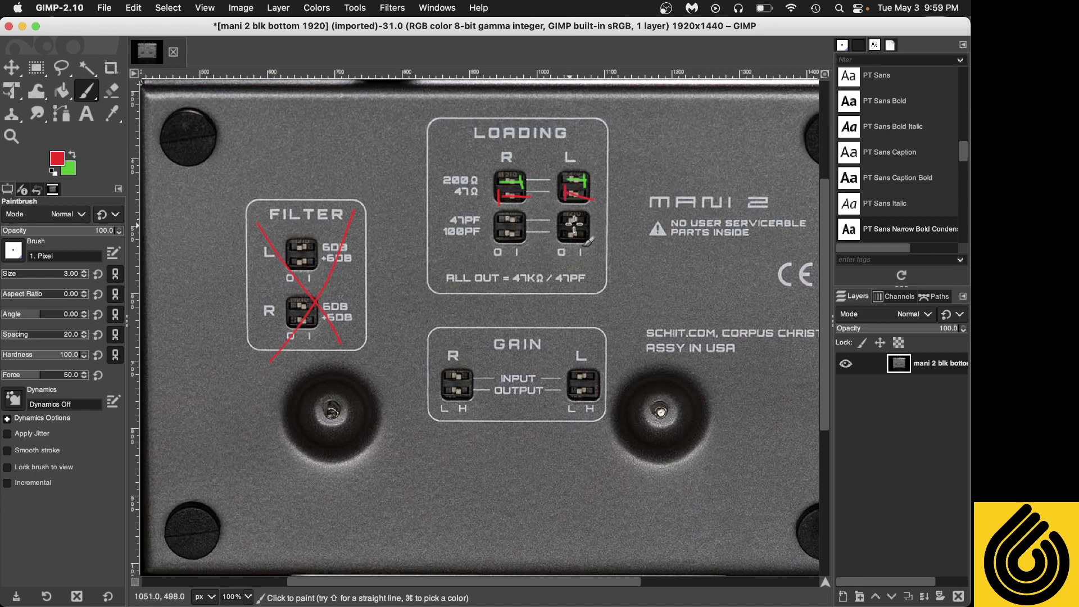
{"action": "mouse_move", "coordinate": [587, 223]}
{"action": "left_mouse_down"}
{"action": "mouse_move", "coordinate": [489, 232]}
{"action": "mouse_move", "coordinate": [548, 225]}
{"action": "mouse_move", "coordinate": [581, 235]}
{"action": "left_mouse_up"}
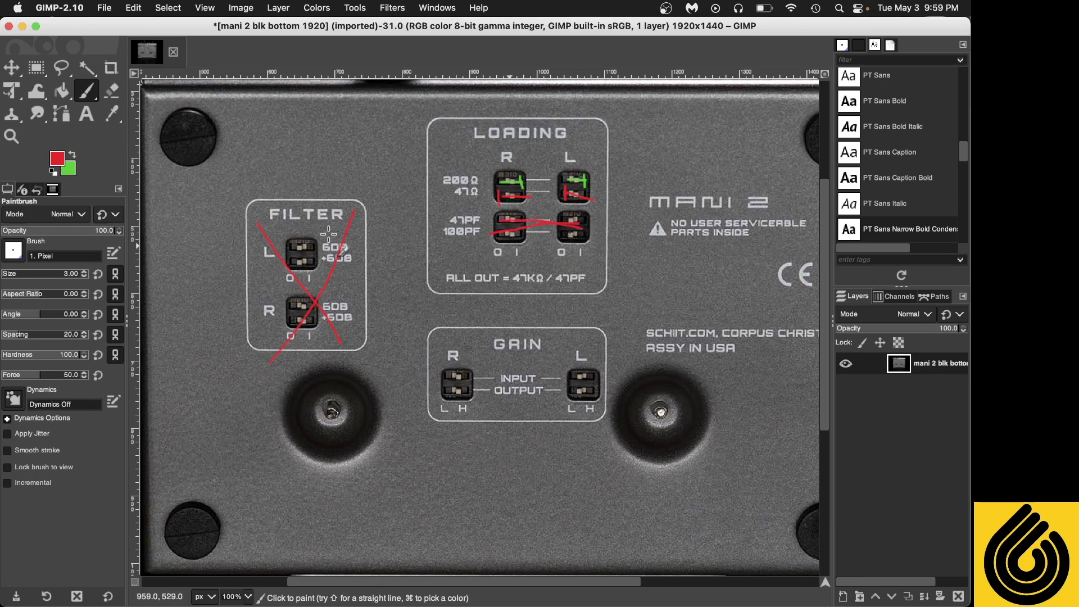
Mark both GAIN R and GAIN L switches with green strokes and vertical lines.
{"action": "left_click", "coordinate": [73, 155]}
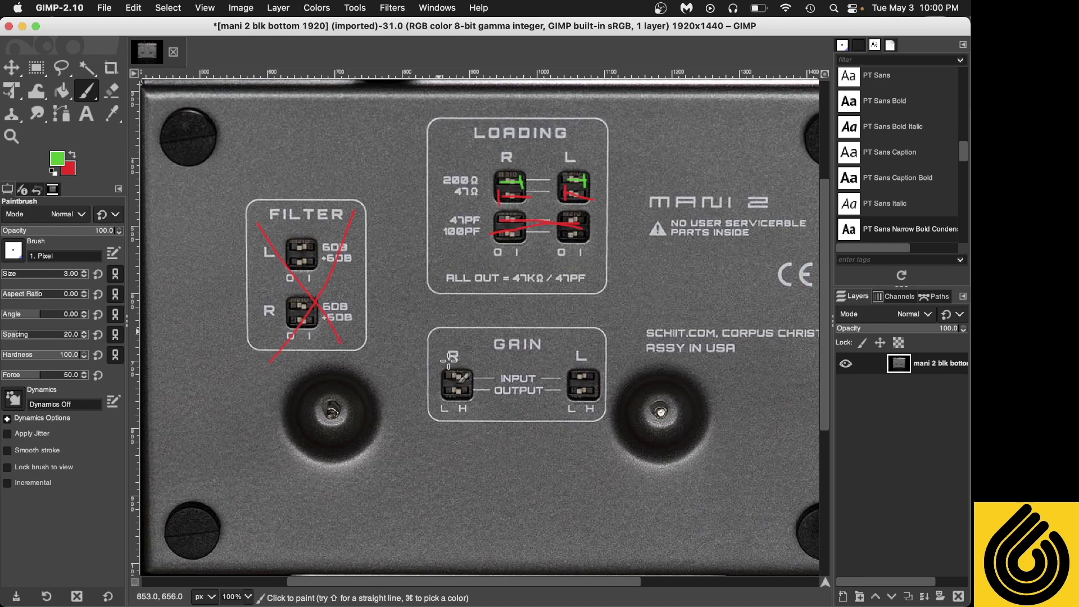
{"action": "mouse_move", "coordinate": [445, 375]}
{"action": "left_mouse_down"}
{"action": "mouse_move", "coordinate": [470, 376]}
{"action": "mouse_move", "coordinate": [474, 389]}
{"action": "left_mouse_up"}
{"action": "mouse_move", "coordinate": [574, 374]}
{"action": "left_mouse_down"}
{"action": "mouse_move", "coordinate": [593, 376]}
{"action": "mouse_move", "coordinate": [593, 392]}
{"action": "left_mouse_up"}
{"action": "left_click_drag", "start_coordinate": [468, 368], "coordinate": [467, 395]}
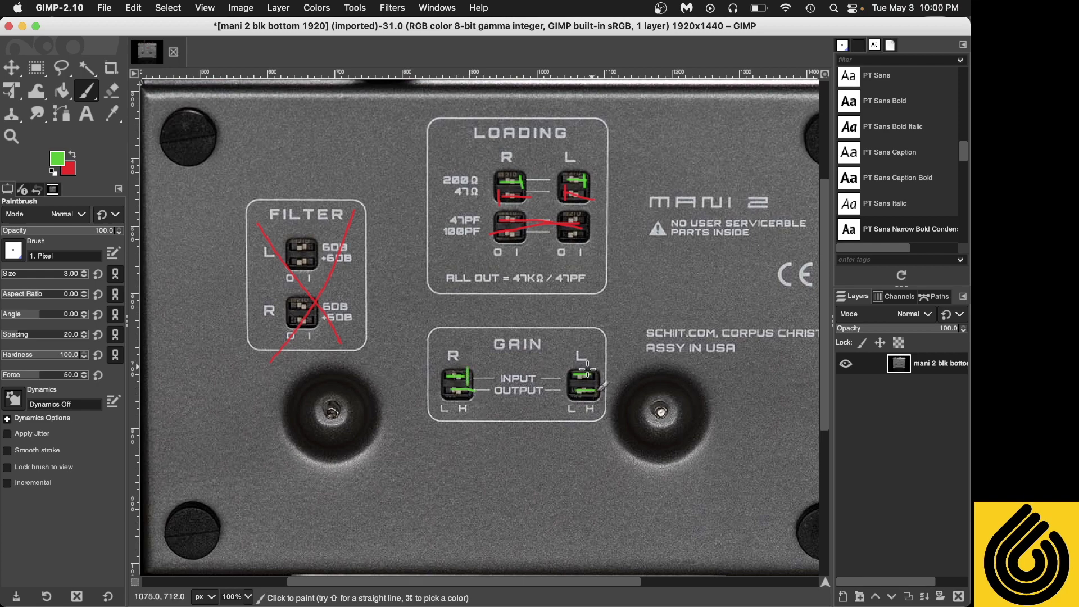
{"action": "left_click_drag", "start_coordinate": [589, 370], "coordinate": [590, 408]}
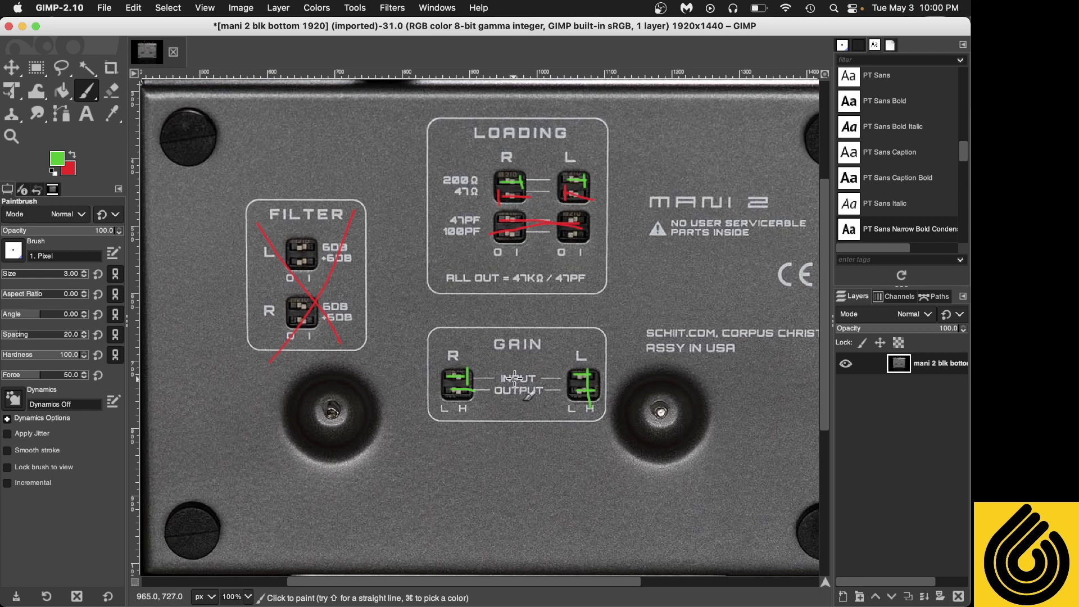
{"action": "mouse_move", "coordinate": [563, 596]}
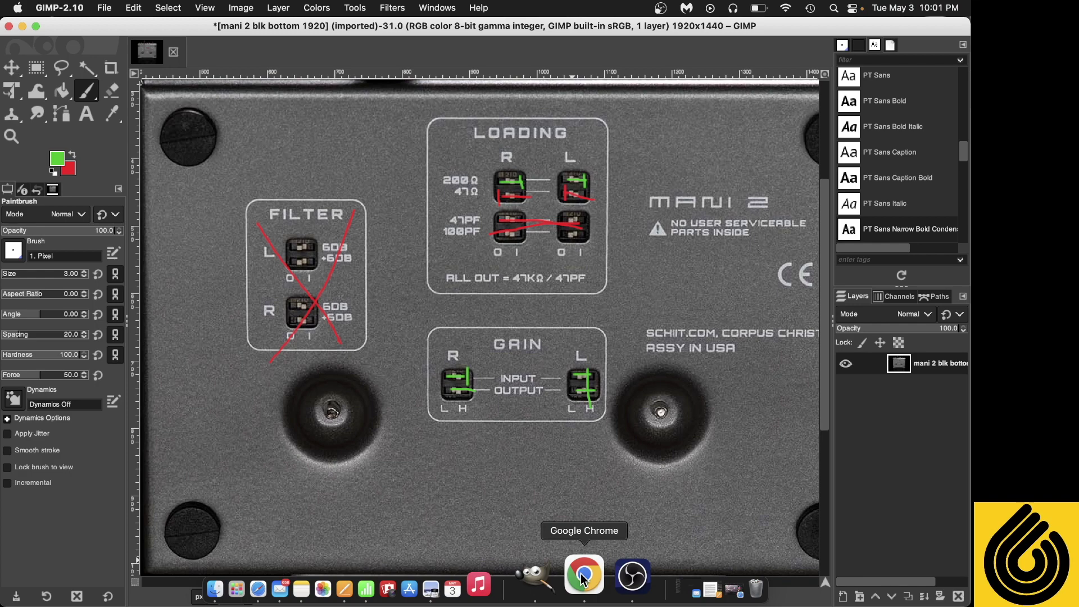
Search the LP Gear store for 'hana' and scroll through the HANA cartridge results.
{"action": "left_click", "coordinate": [583, 578]}
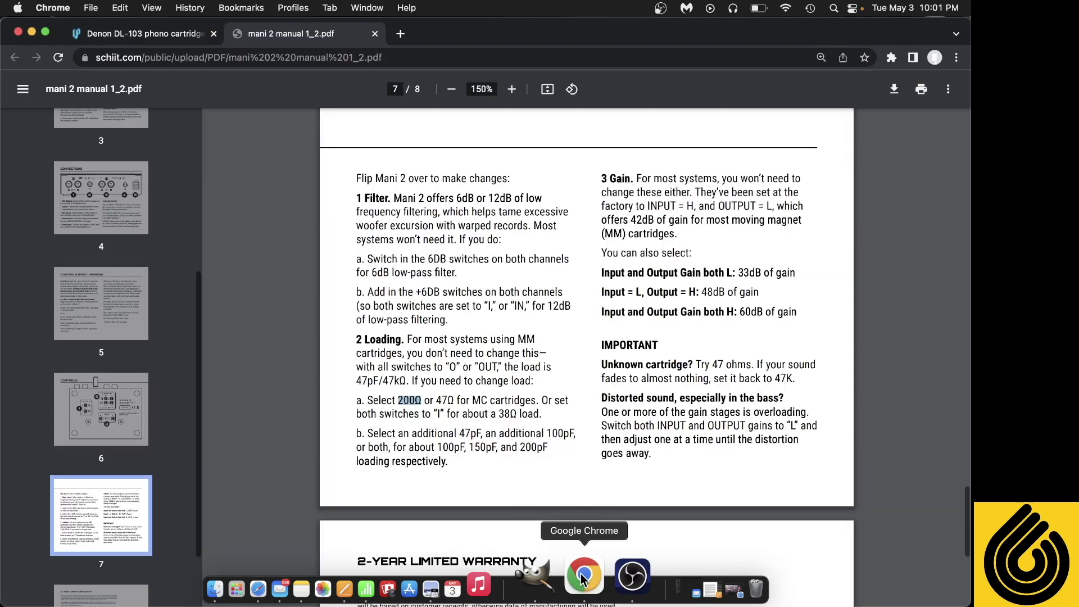
{"action": "left_click", "coordinate": [166, 37]}
{"action": "scroll", "coordinate": [387, 146], "scroll_direction": "up", "scroll_amount": 15}
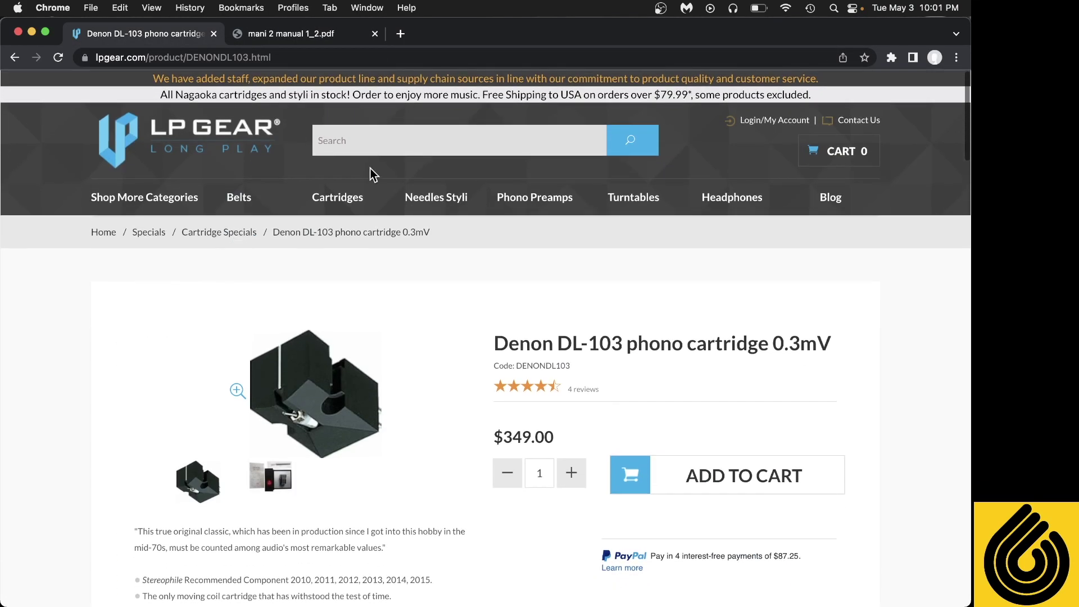
{"action": "left_click", "coordinate": [387, 146]}
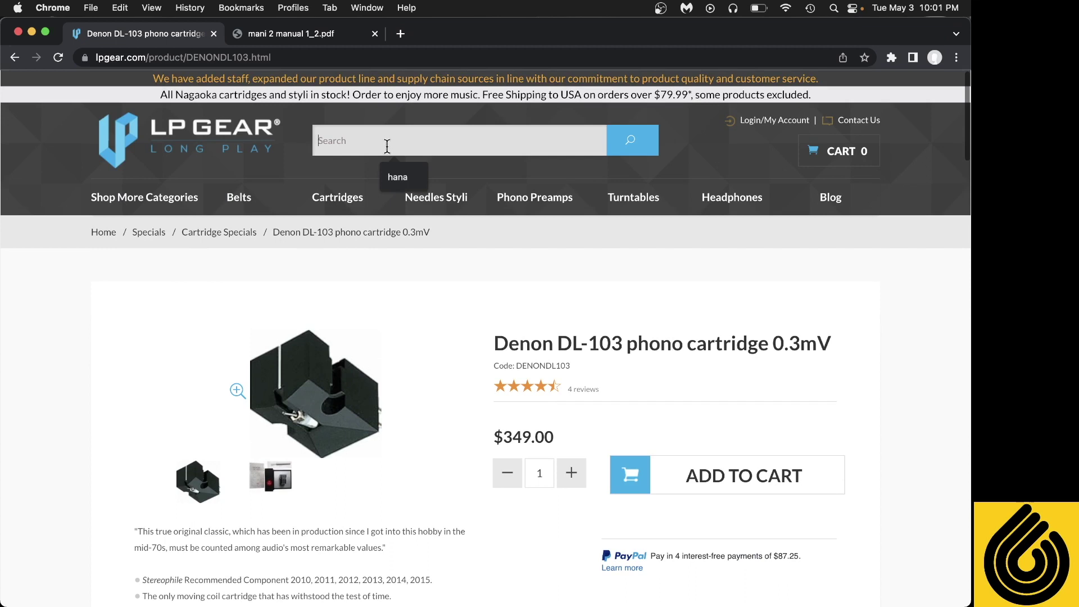
{"action": "type", "text": "haan"}
{"action": "key", "text": "BackSpace"}
{"action": "key", "text": "BackSpace"}
{"action": "type", "text": "na"}
{"action": "key", "text": "Return"}
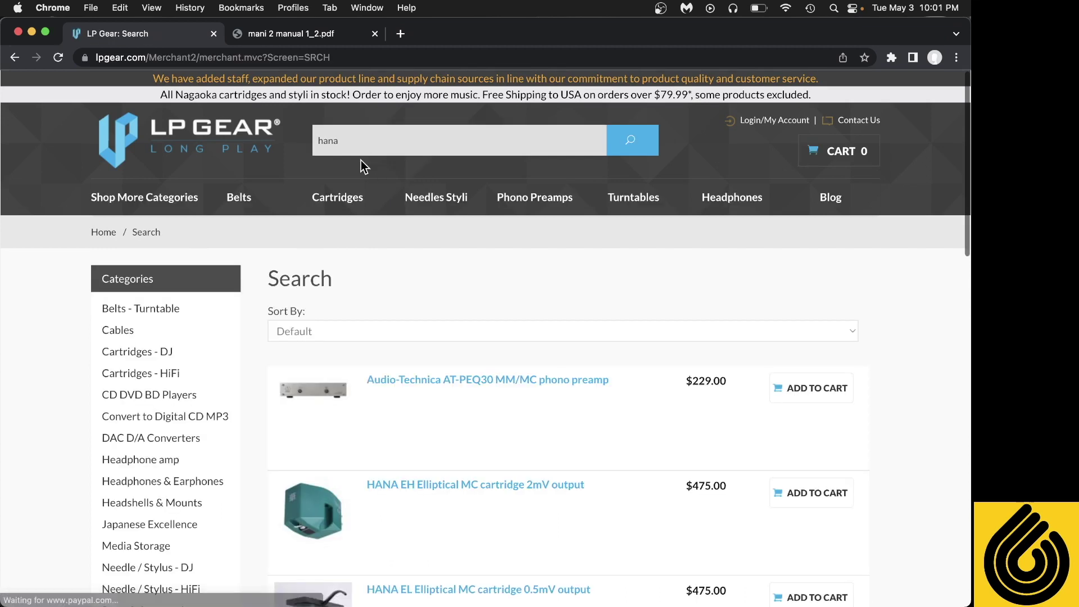
{"action": "scroll", "coordinate": [457, 397], "scroll_direction": "down", "scroll_amount": 3}
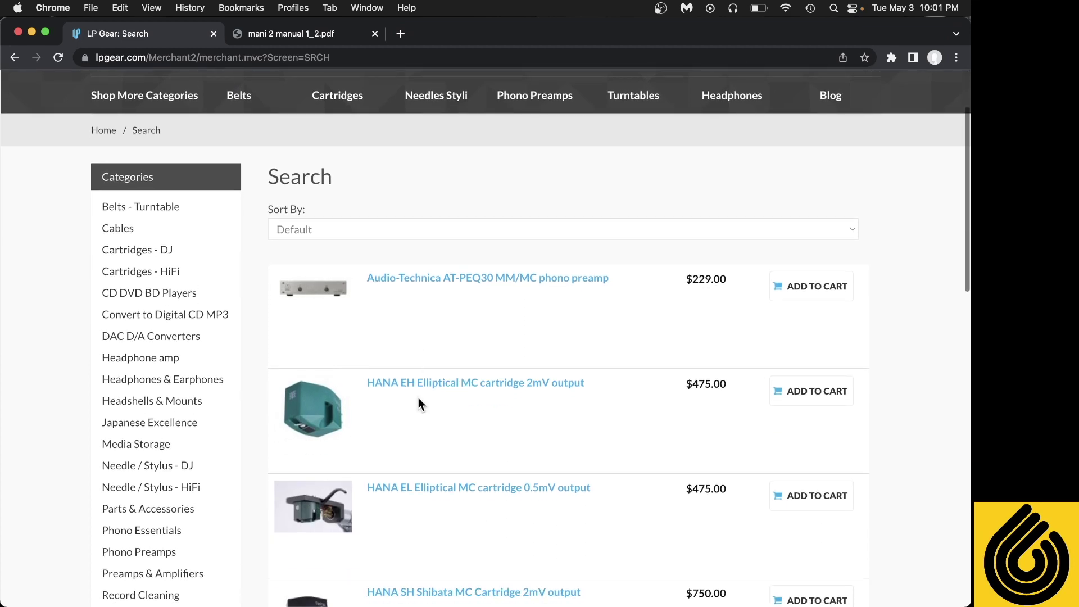
{"action": "scroll", "coordinate": [472, 436], "scroll_direction": "down", "scroll_amount": 2}
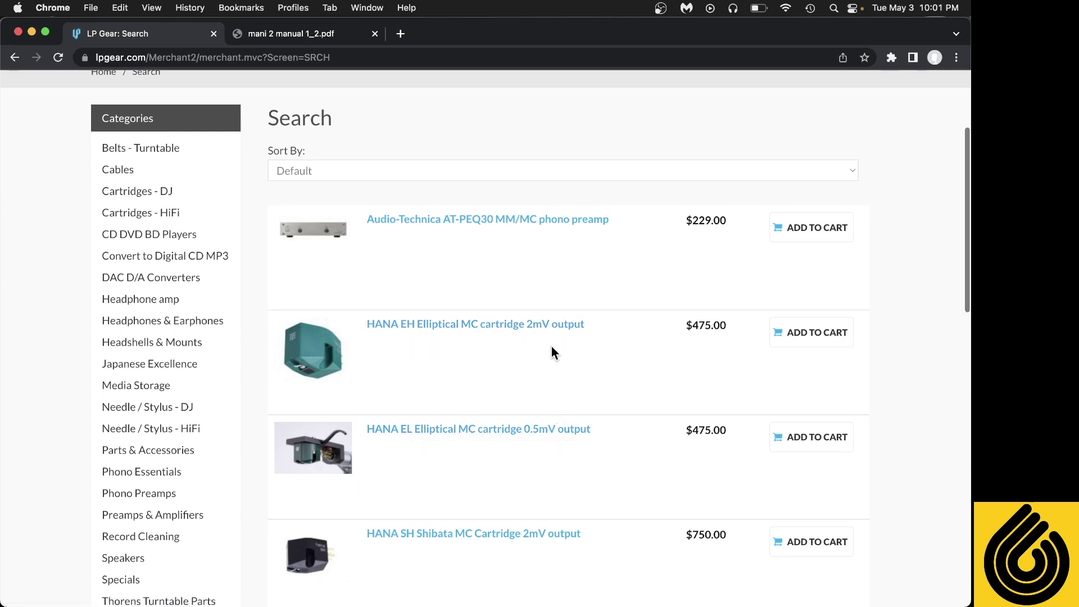
Open the HANA EH product page and highlight its 47kΩ suggested loading under Specifications.
{"action": "left_click", "coordinate": [520, 327]}
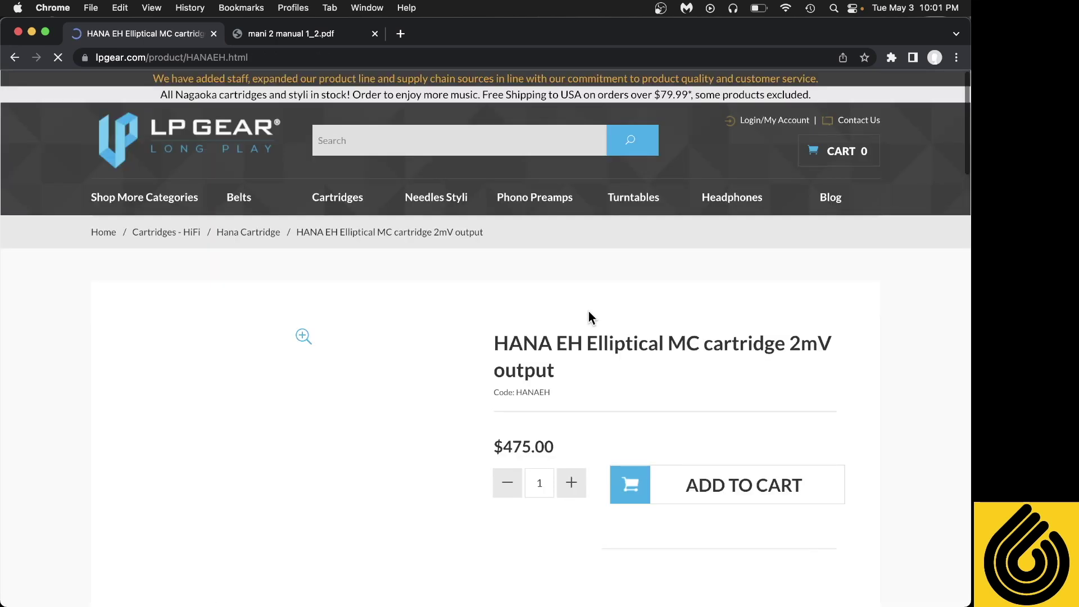
{"action": "scroll", "coordinate": [504, 319], "scroll_direction": "down", "scroll_amount": 12}
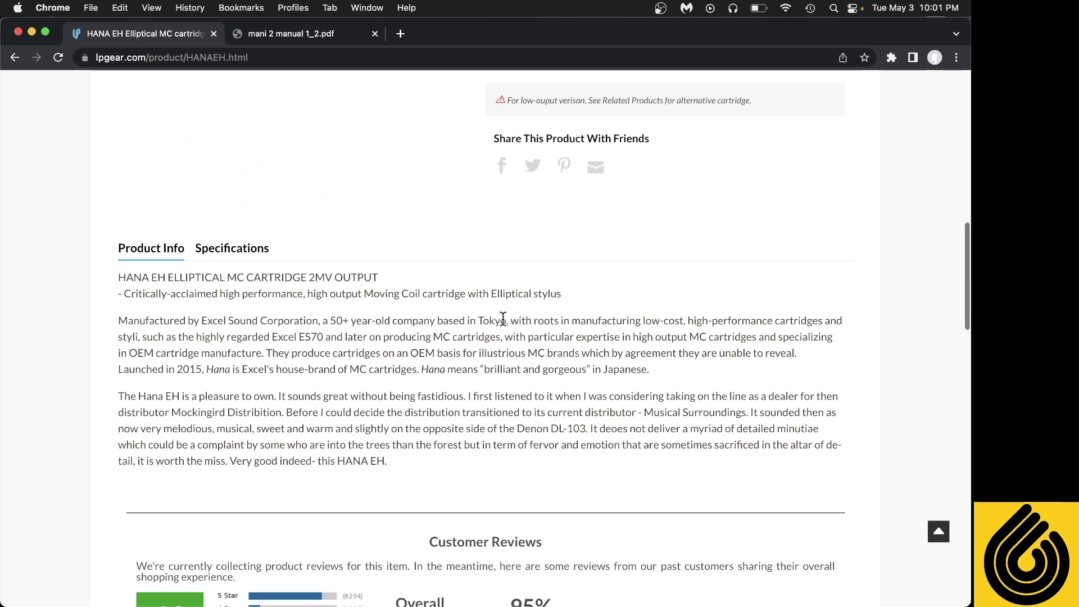
{"action": "scroll", "coordinate": [503, 318], "scroll_direction": "down", "scroll_amount": 5}
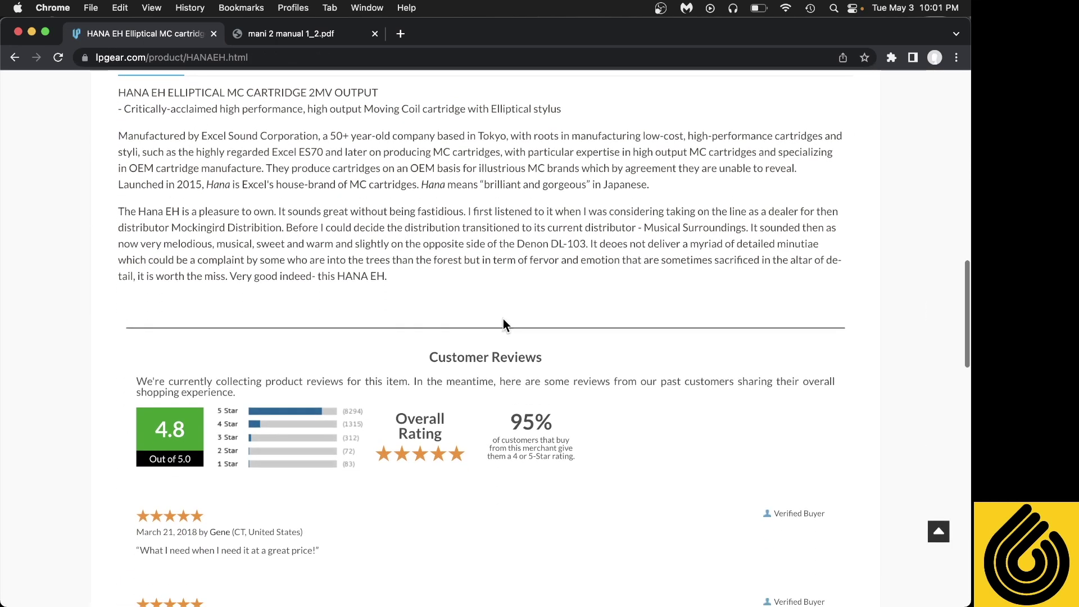
{"action": "scroll", "coordinate": [504, 319], "scroll_direction": "down", "scroll_amount": 15}
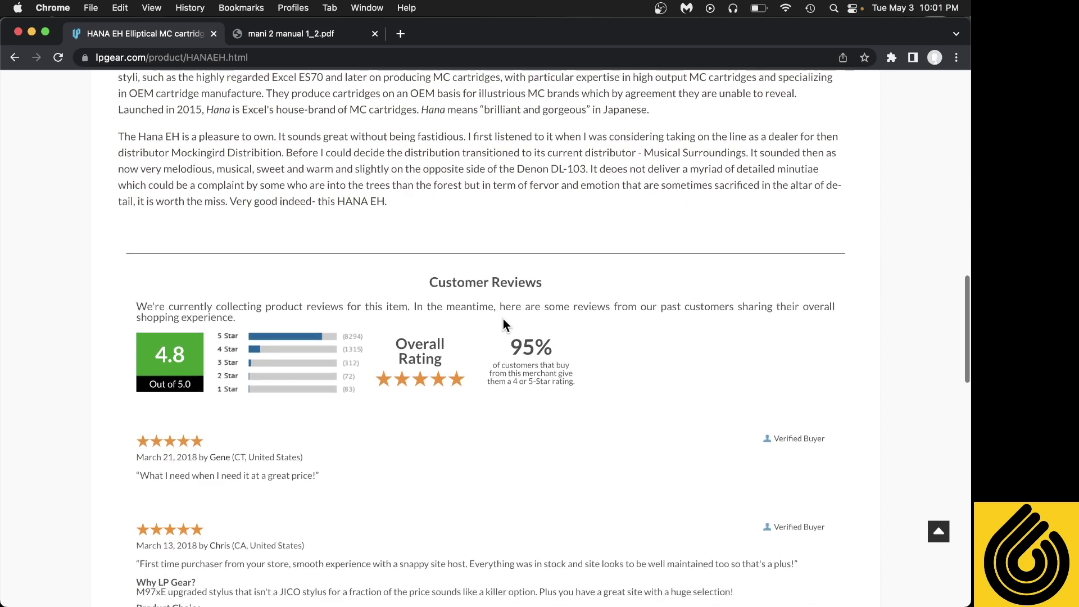
{"action": "scroll", "coordinate": [503, 318], "scroll_direction": "up", "scroll_amount": 18}
{"action": "scroll", "coordinate": [503, 319], "scroll_direction": "down", "scroll_amount": 2}
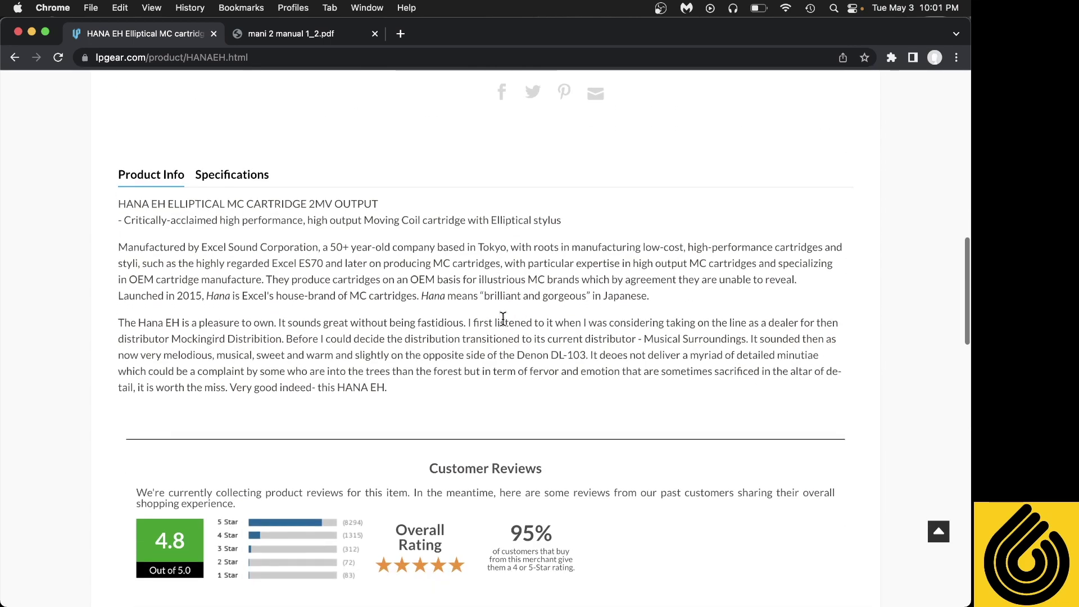
{"action": "left_click", "coordinate": [253, 159]}
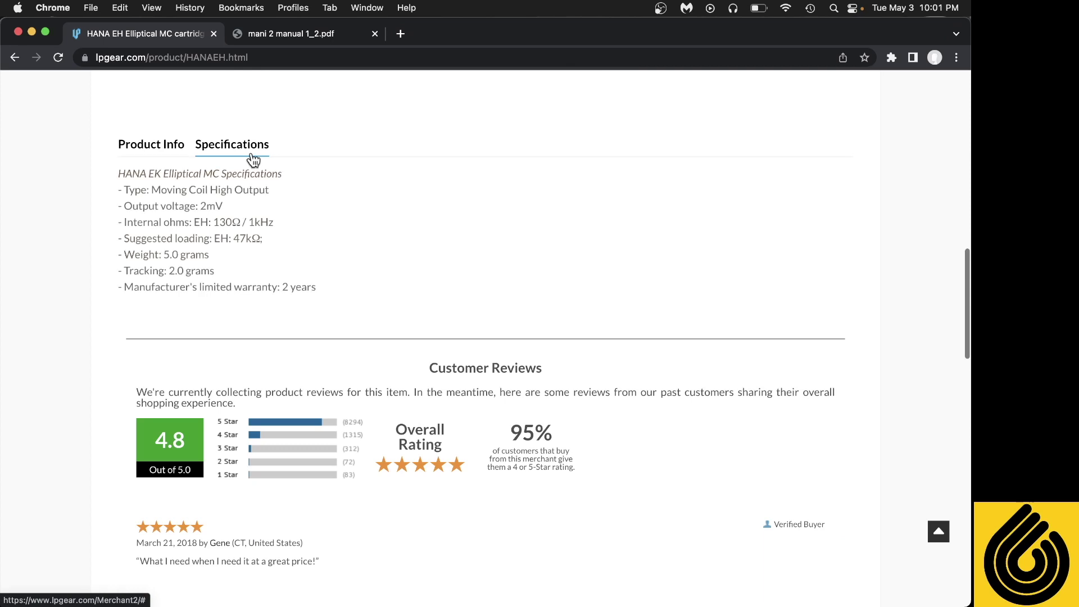
{"action": "left_click_drag", "start_coordinate": [283, 241], "coordinate": [203, 238]}
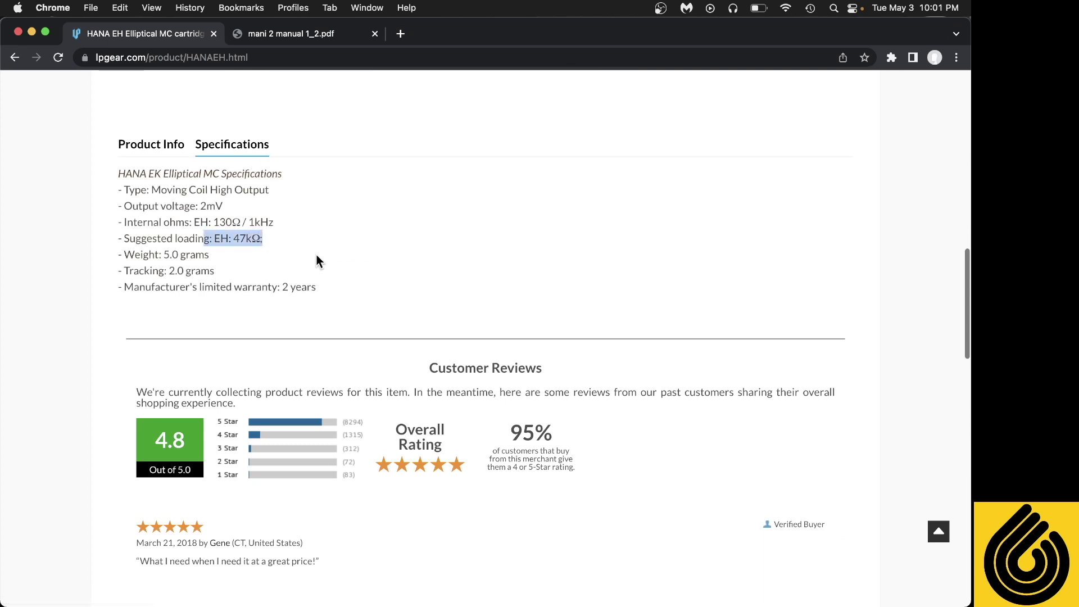
{"action": "scroll", "coordinate": [302, 233], "scroll_direction": "up", "scroll_amount": 15}
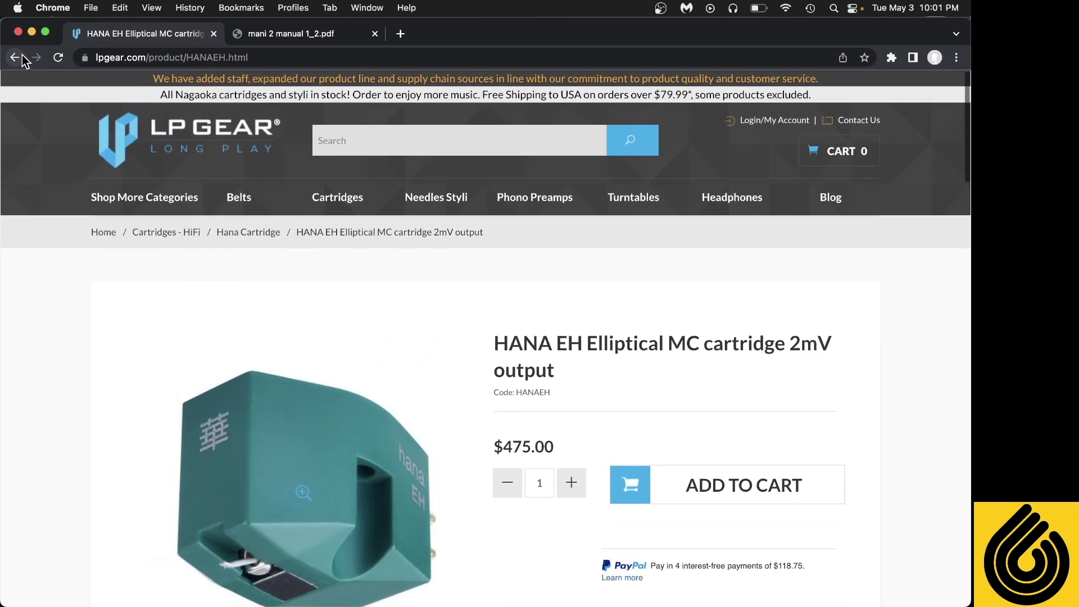
Go back to the results, open the HANA EL page and highlight its Suggested Load line.
{"action": "left_click", "coordinate": [20, 56]}
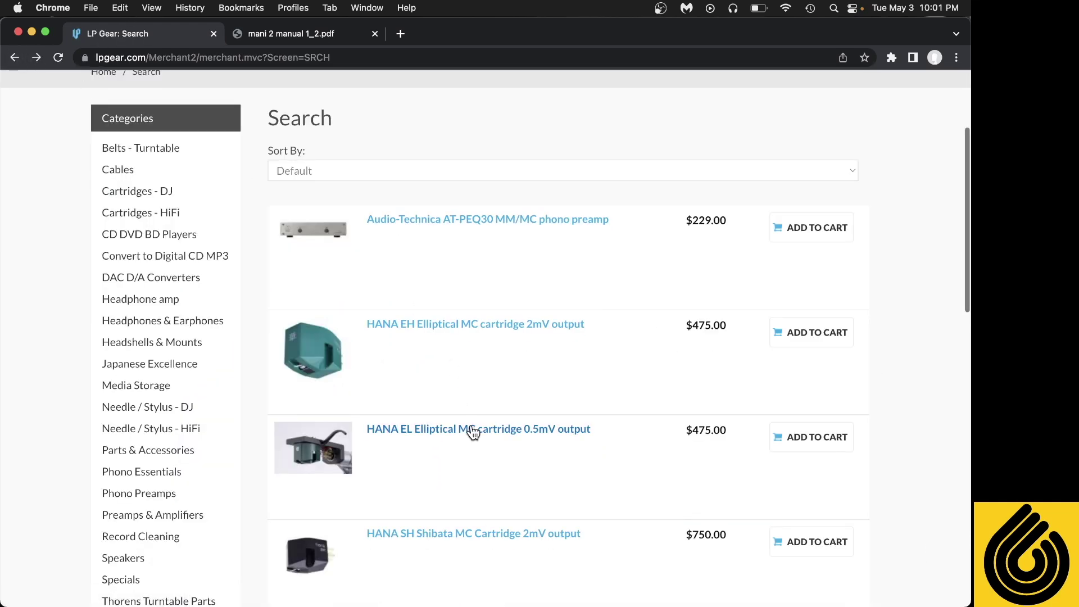
{"action": "left_click", "coordinate": [503, 436]}
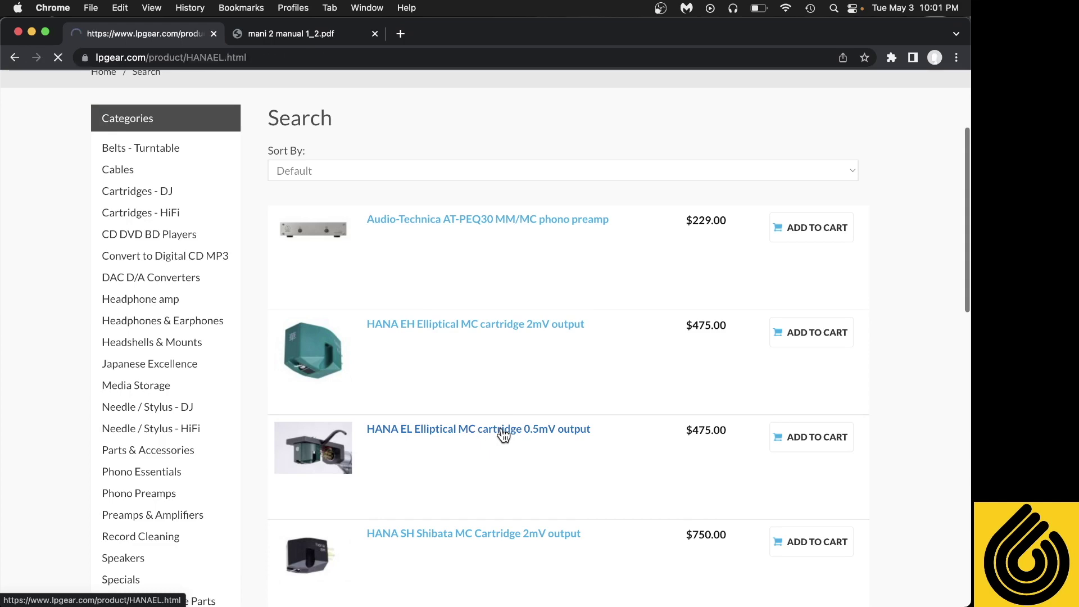
{"action": "scroll", "coordinate": [503, 435], "scroll_direction": "down", "scroll_amount": 12}
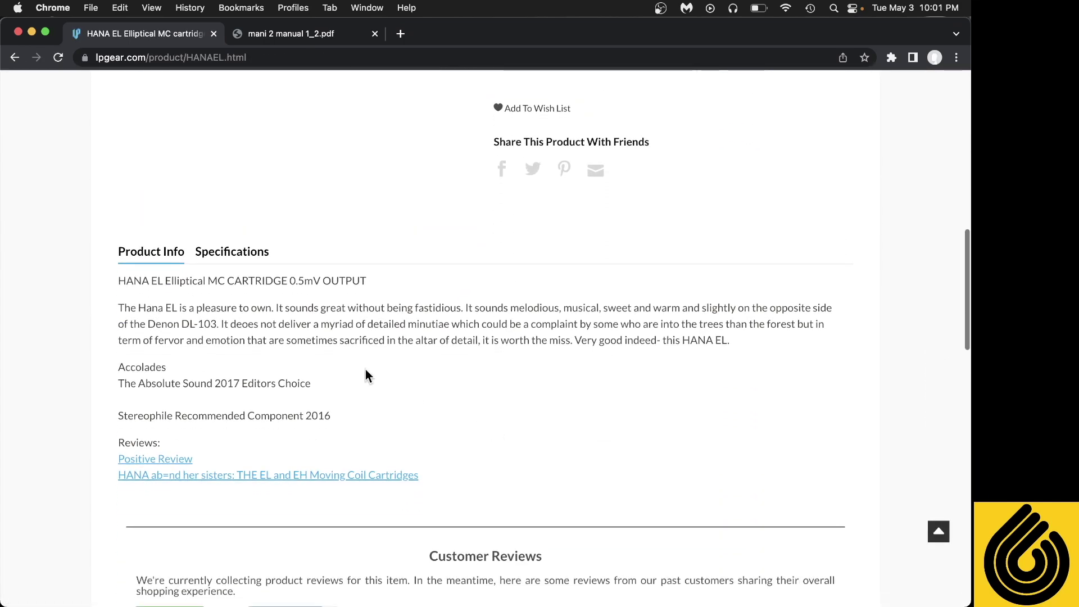
{"action": "left_click", "coordinate": [252, 262]}
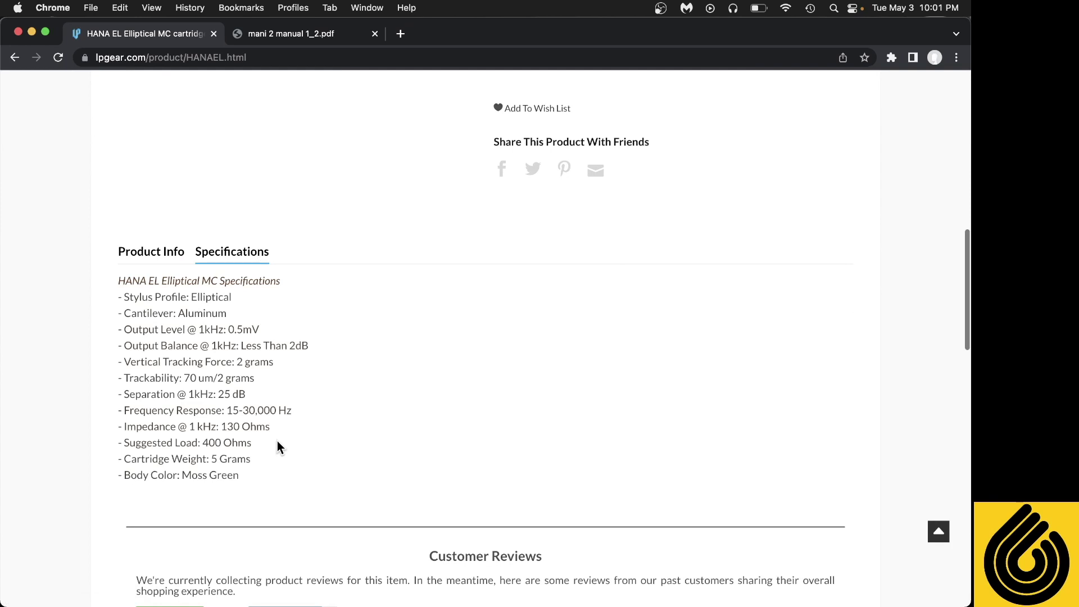
{"action": "left_click_drag", "start_coordinate": [263, 446], "coordinate": [145, 438]}
{"action": "triple_click", "coordinate": [146, 439]}
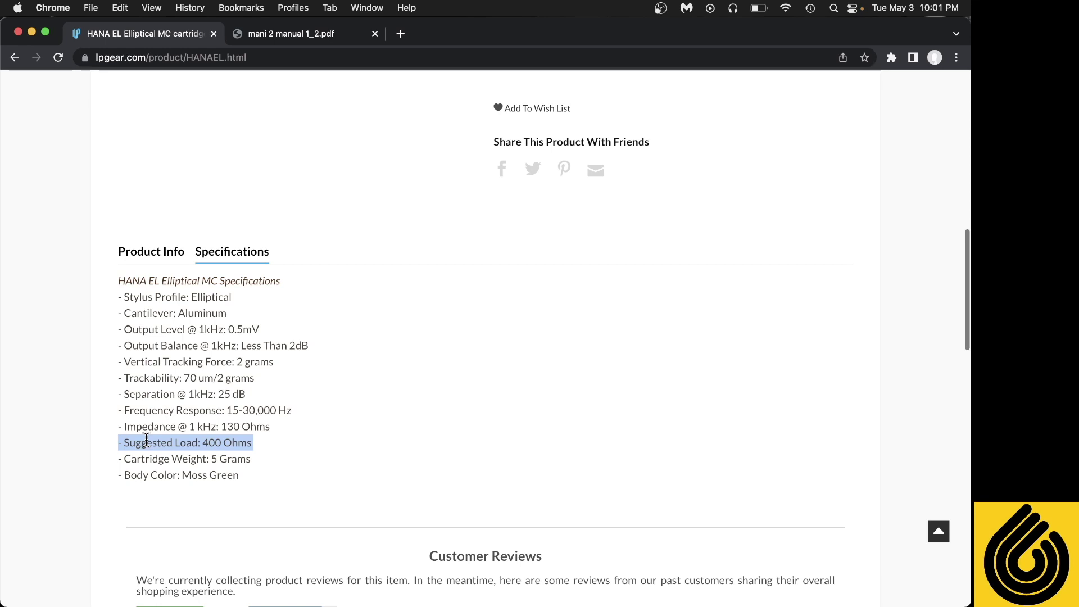
Scroll the HANA EL specifications and pick out the 400 Ohms suggested load value.
{"action": "scroll", "coordinate": [349, 421], "scroll_direction": "up", "scroll_amount": 10}
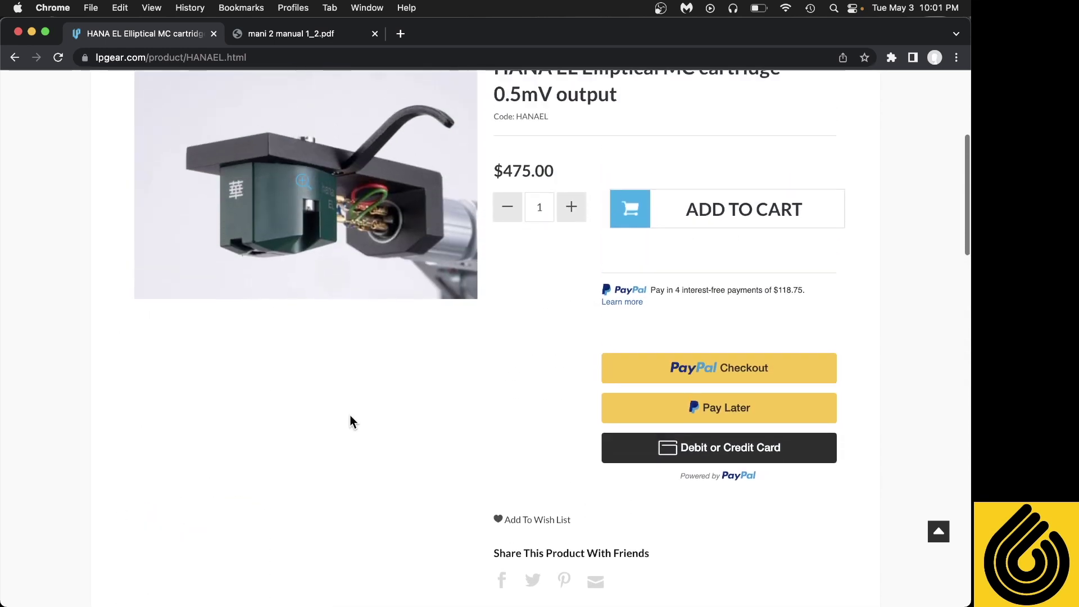
{"action": "scroll", "coordinate": [350, 418], "scroll_direction": "down", "scroll_amount": 5}
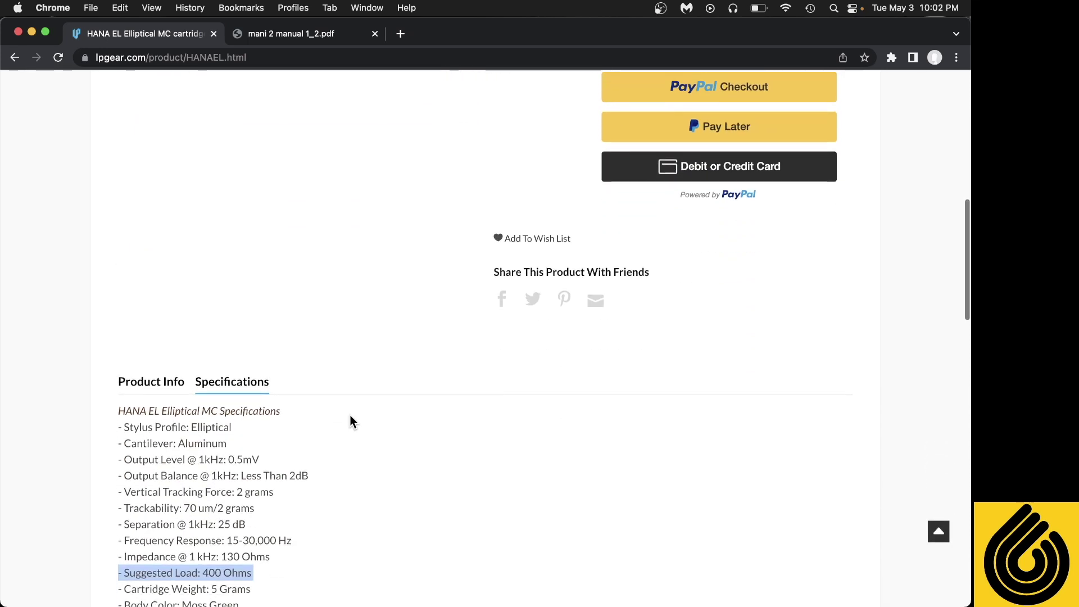
{"action": "scroll", "coordinate": [350, 422], "scroll_direction": "up", "scroll_amount": 10}
{"action": "scroll", "coordinate": [350, 416], "scroll_direction": "down", "scroll_amount": 7}
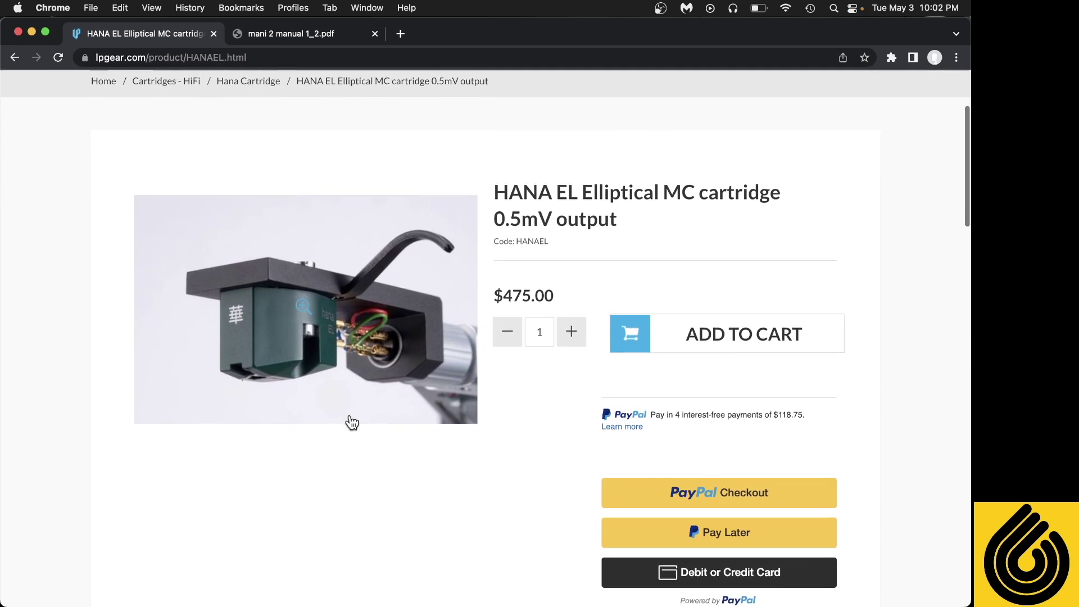
{"action": "scroll", "coordinate": [350, 422], "scroll_direction": "down", "scroll_amount": 1}
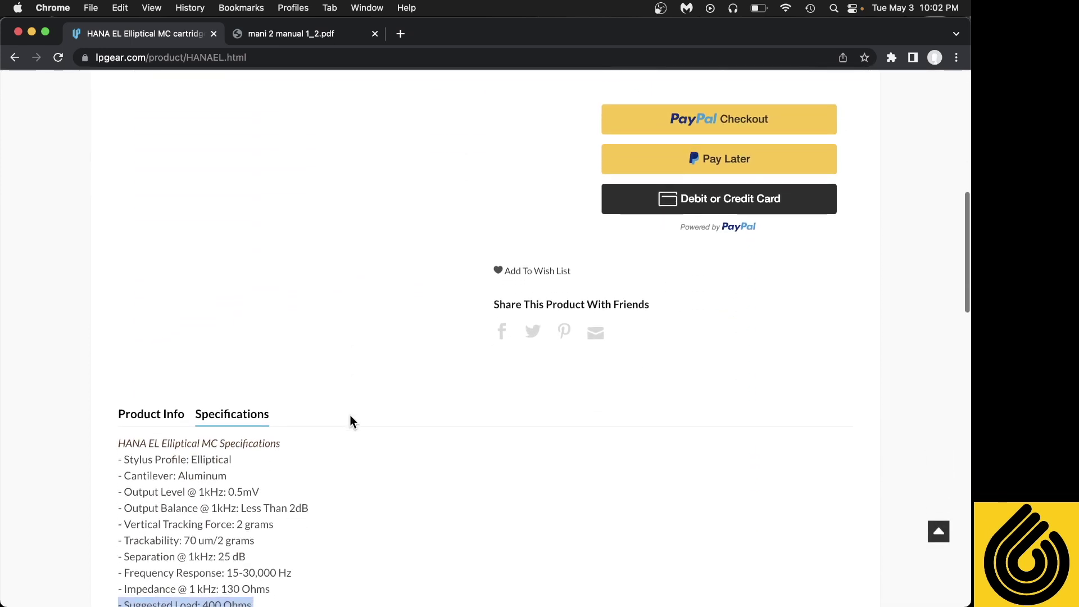
{"action": "scroll", "coordinate": [350, 422], "scroll_direction": "down", "scroll_amount": 4}
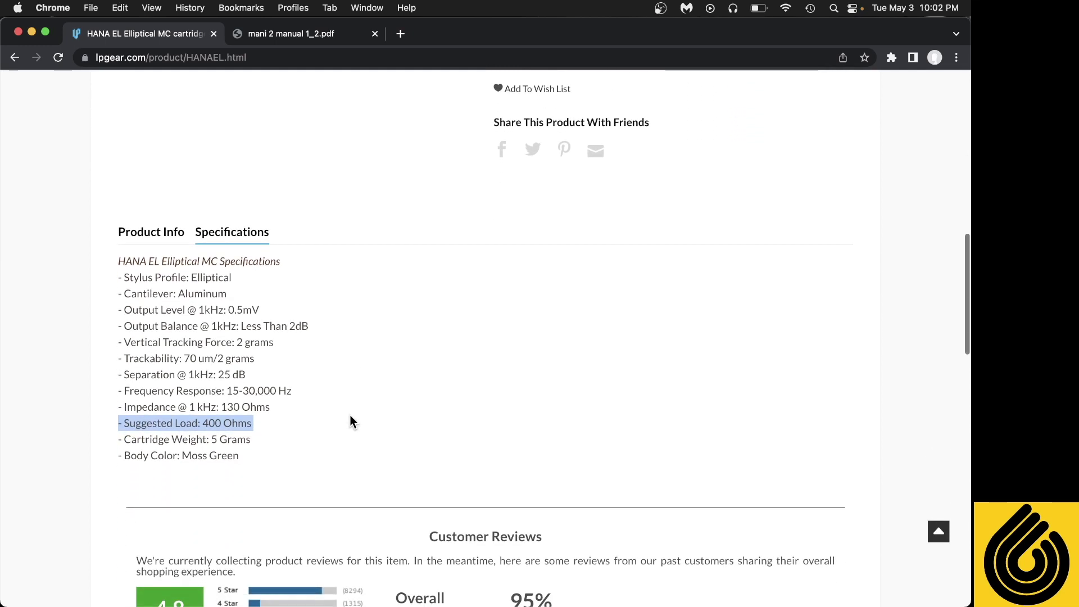
{"action": "double_click", "coordinate": [217, 425]}
{"action": "left_click", "coordinate": [217, 426]}
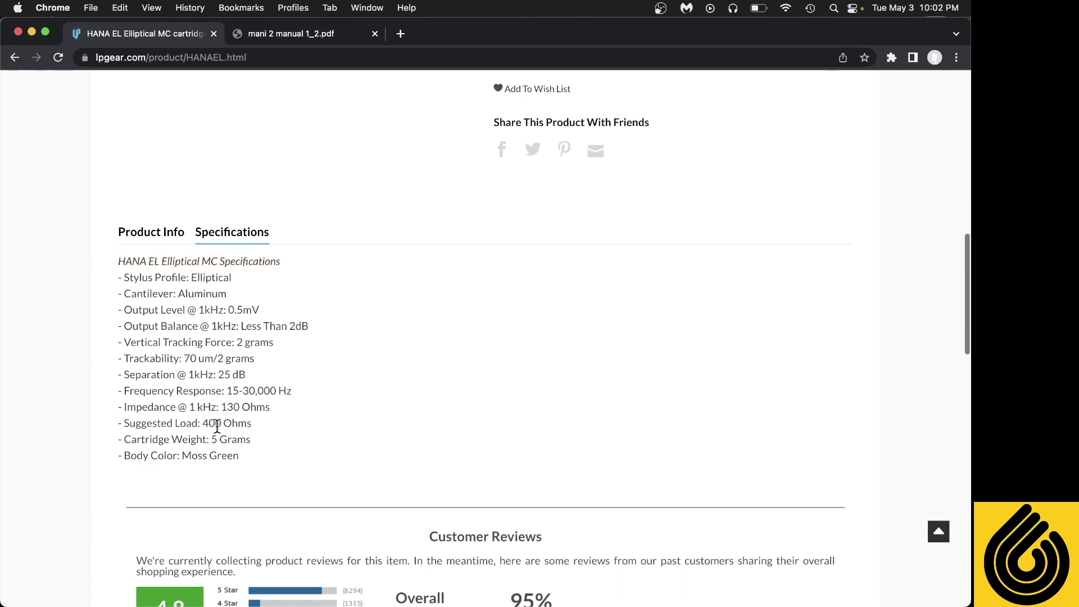
{"action": "double_click", "coordinate": [217, 426]}
{"action": "scroll", "coordinate": [271, 402], "scroll_direction": "up", "scroll_amount": 10}
{"action": "scroll", "coordinate": [271, 402], "scroll_direction": "down", "scroll_amount": 3}
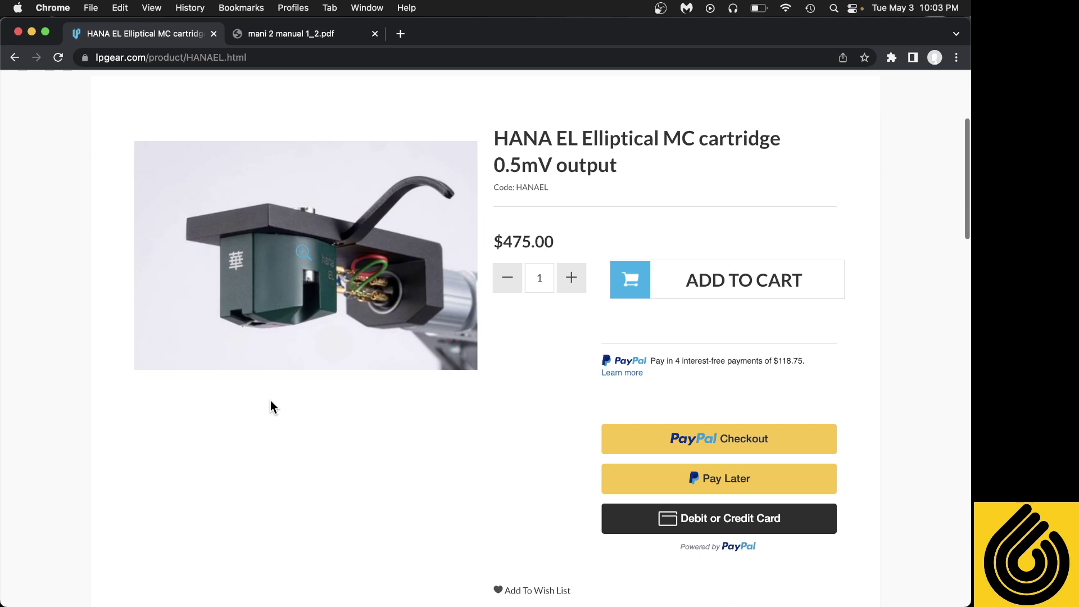
{"action": "scroll", "coordinate": [272, 407], "scroll_direction": "up", "scroll_amount": 2}
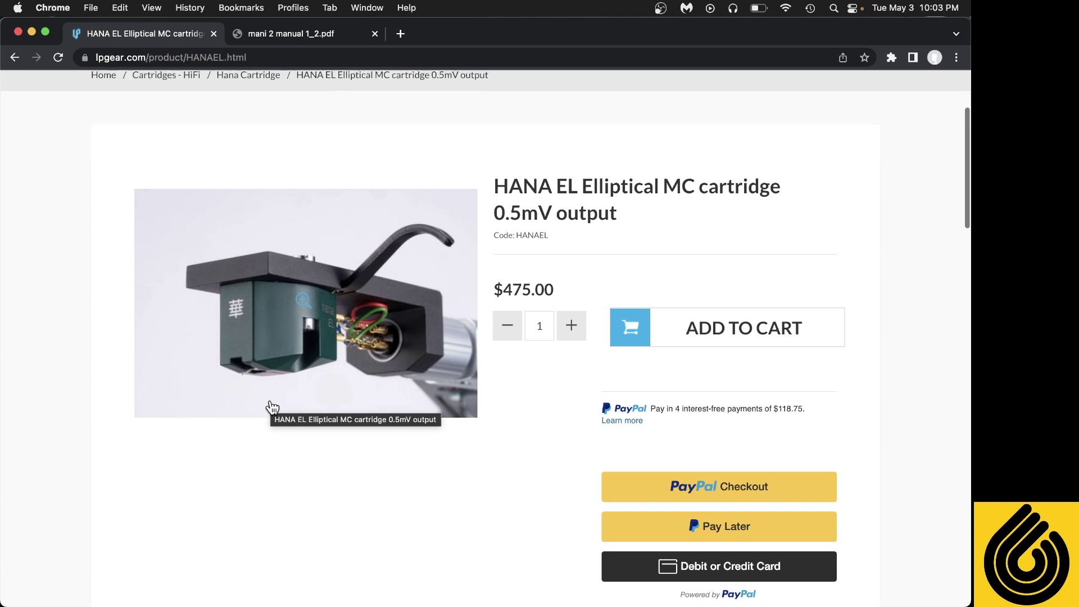
{"action": "scroll", "coordinate": [272, 408], "scroll_direction": "up", "scroll_amount": 2}
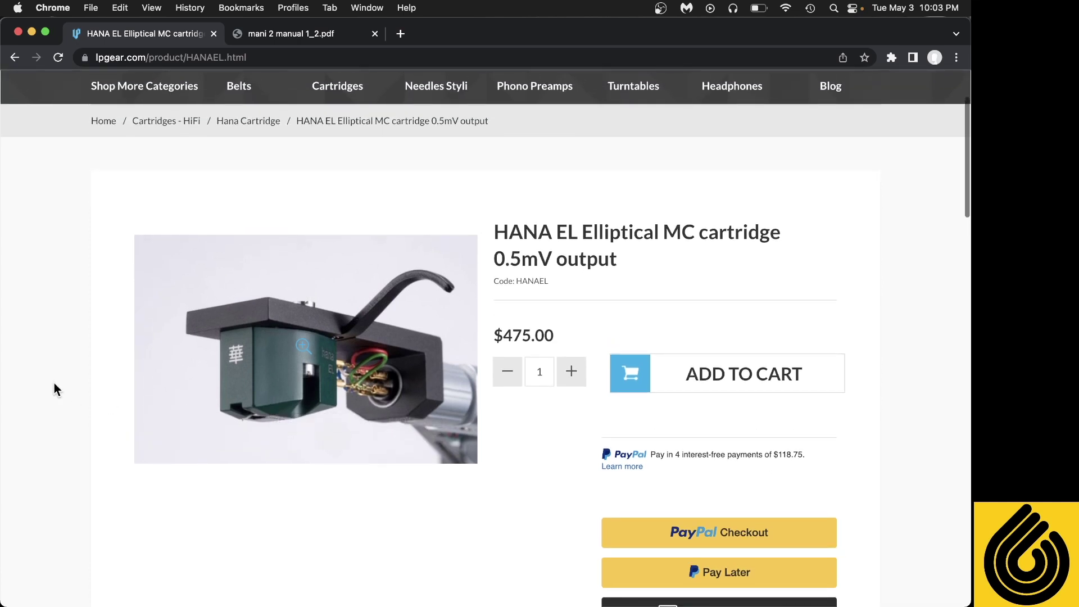
{"action": "scroll", "coordinate": [63, 353], "scroll_direction": "down", "scroll_amount": 3}
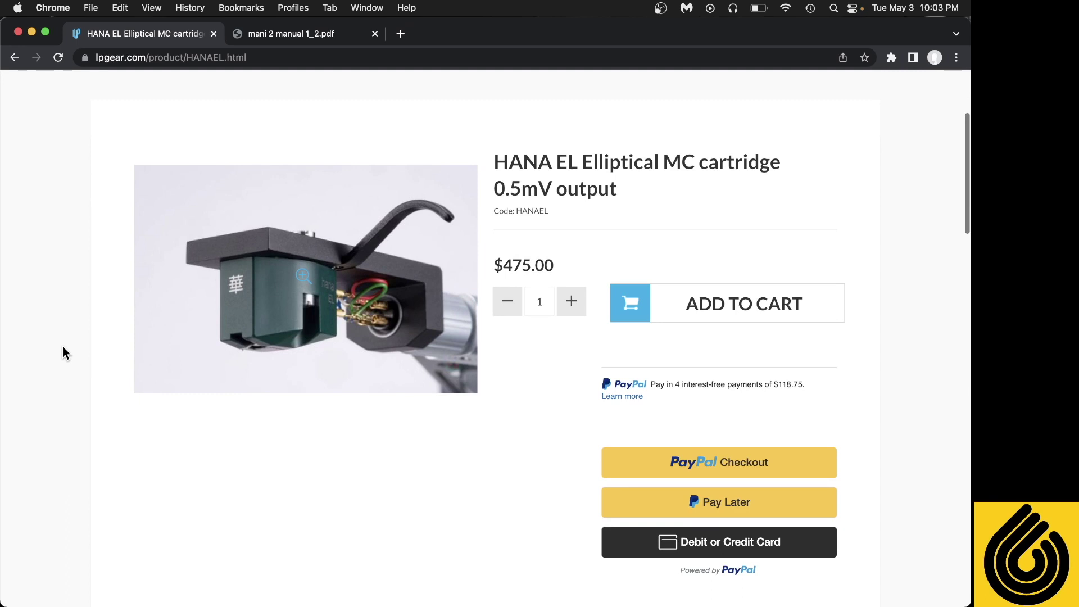
{"action": "mouse_move", "coordinate": [485, 588]}
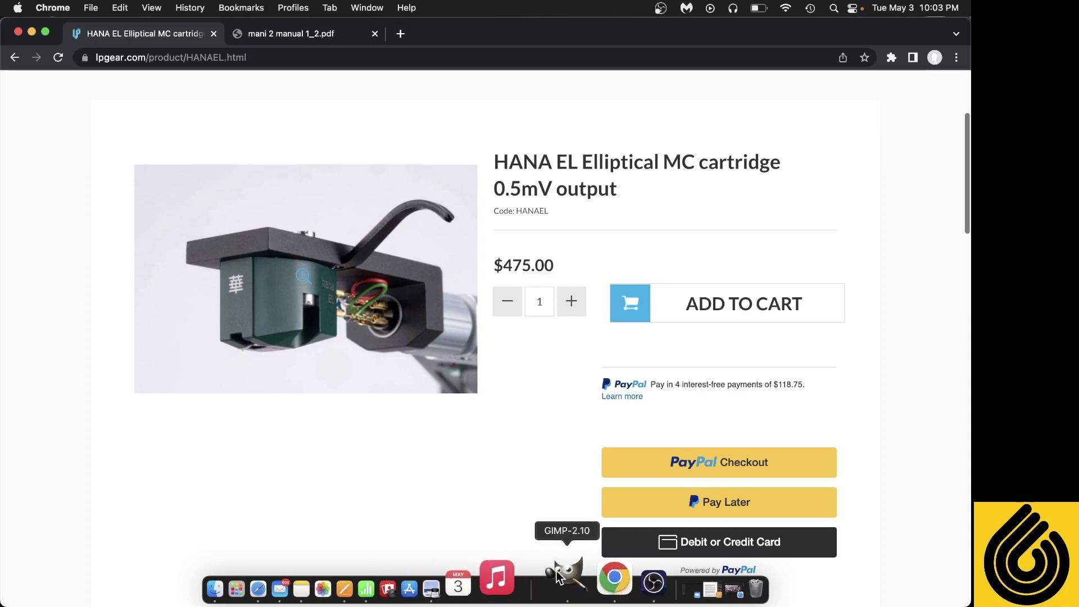